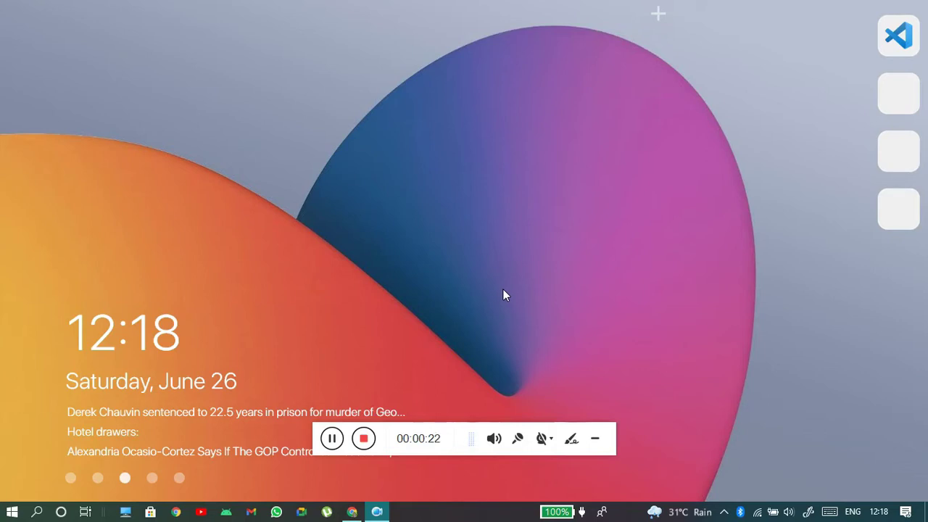
- Switch Chrome to the second profile and load blogger.com there
{"action": "key", "text": "alt+Tab"}
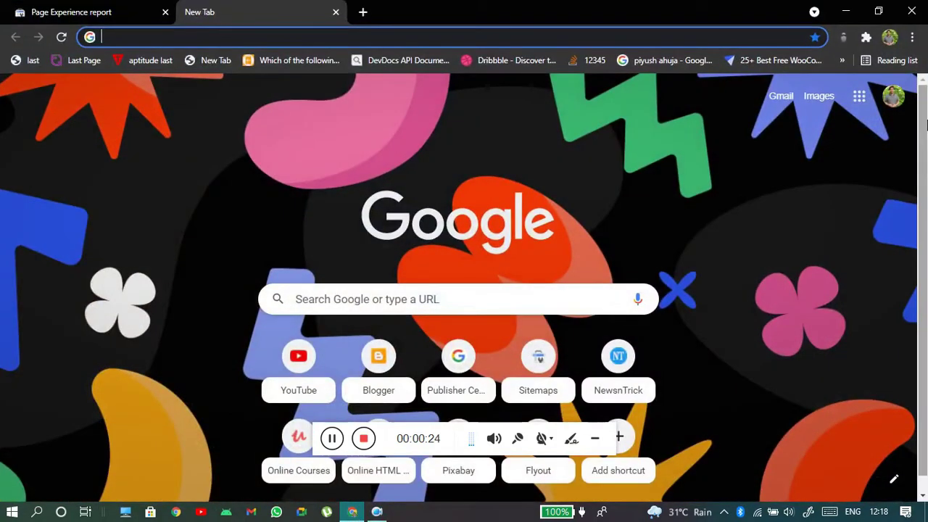
{"action": "left_click", "coordinate": [889, 37]}
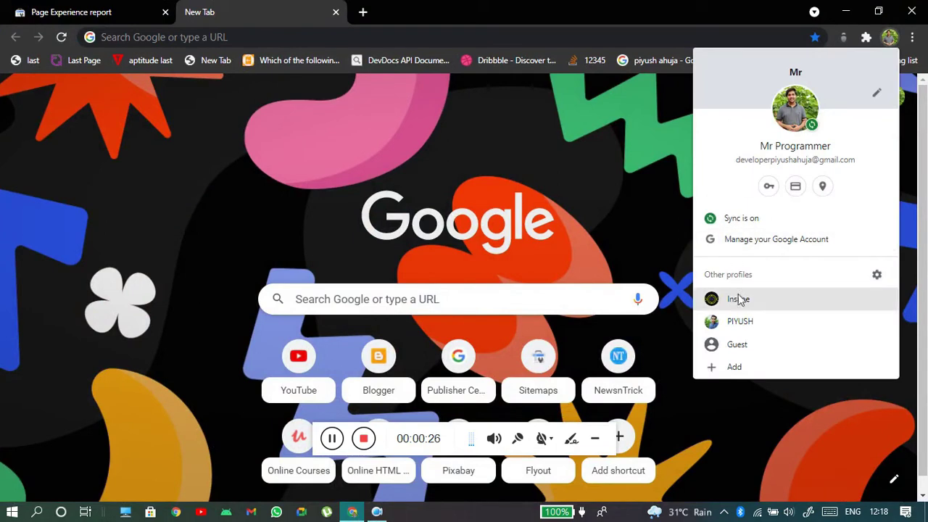
{"action": "left_click", "coordinate": [751, 301]}
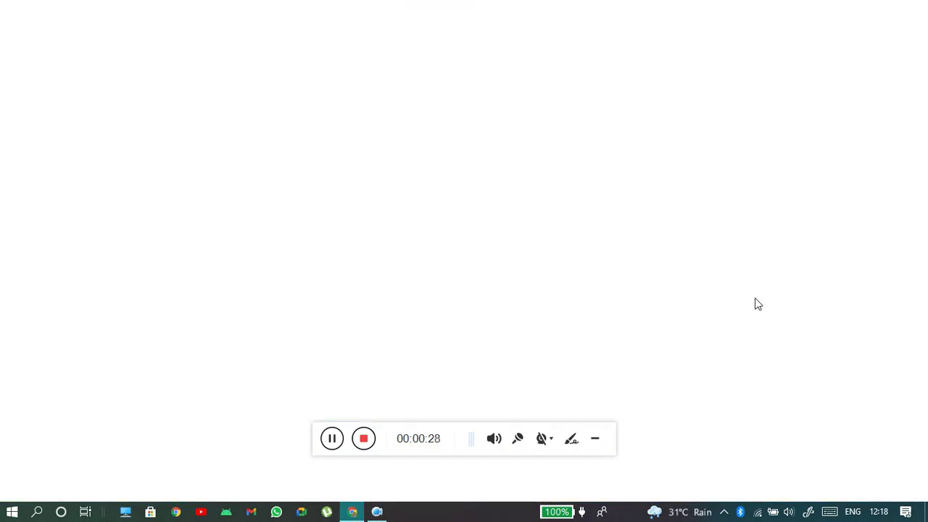
{"action": "type", "text": "b"}
{"action": "key", "text": "Return"}
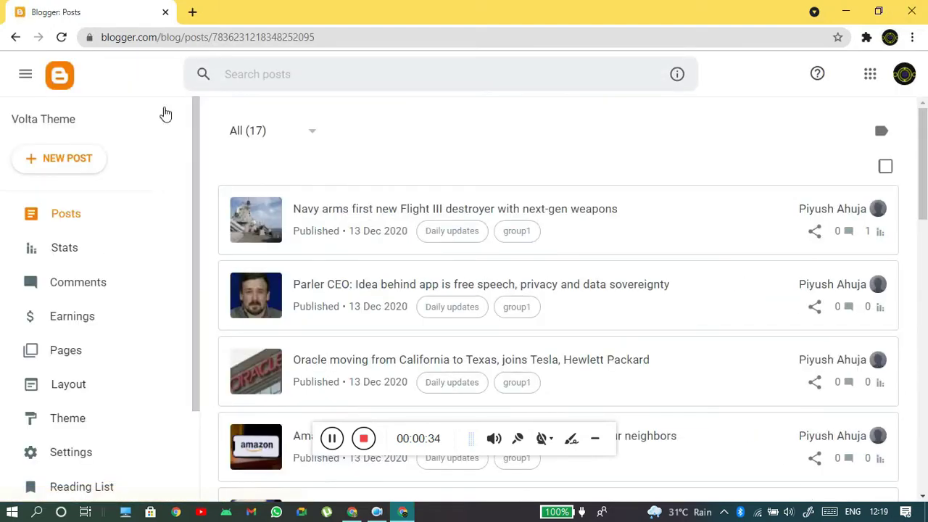
- Switch the Blogger dashboard to the Volta Theme blog and look over its posts
{"action": "left_click", "coordinate": [165, 115]}
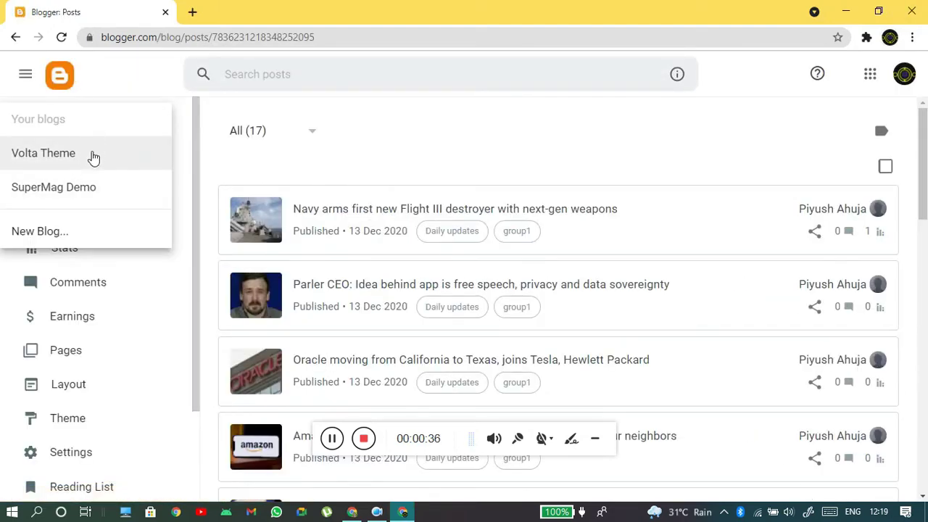
{"action": "left_click", "coordinate": [87, 152]}
{"action": "left_click", "coordinate": [410, 161]}
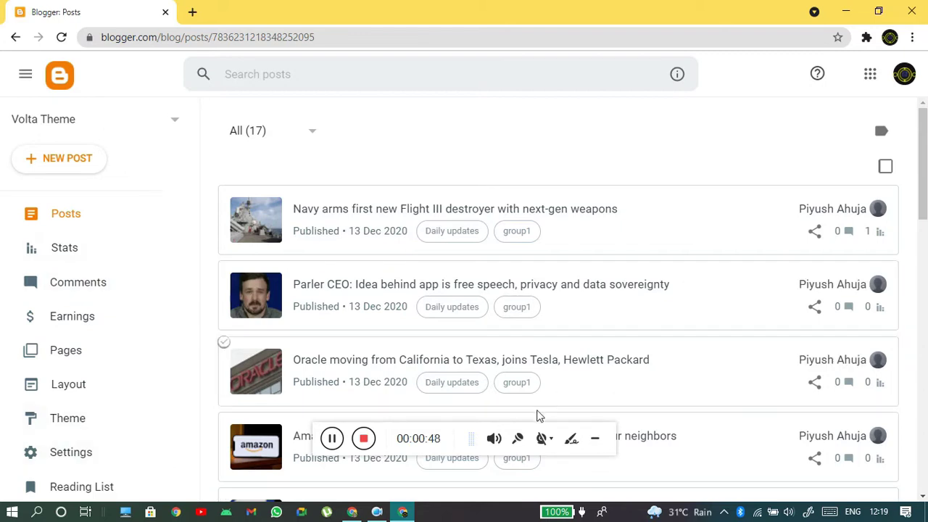
{"action": "left_click", "coordinate": [600, 444]}
{"action": "scroll", "coordinate": [694, 375], "scroll_direction": "down", "scroll_amount": 4}
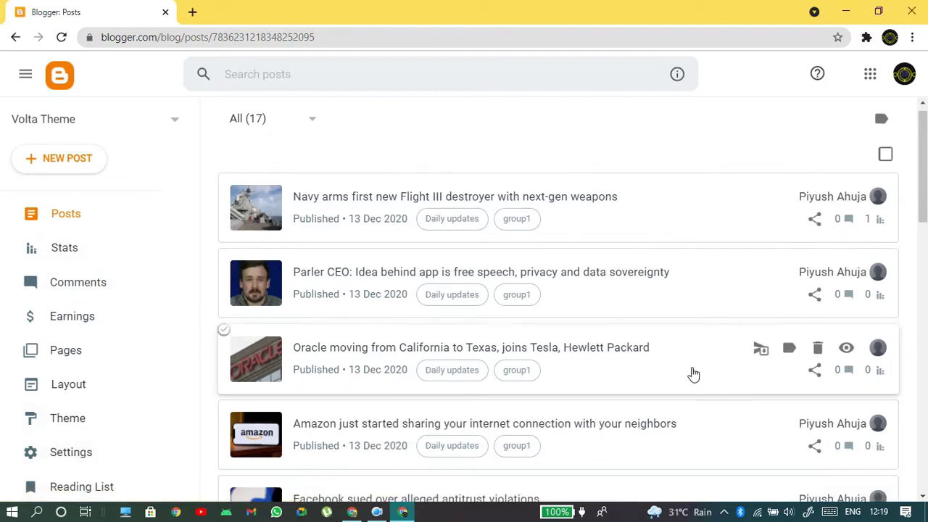
{"action": "scroll", "coordinate": [414, 460], "scroll_direction": "down", "scroll_amount": 5}
{"action": "scroll", "coordinate": [416, 460], "scroll_direction": "up", "scroll_amount": 10}
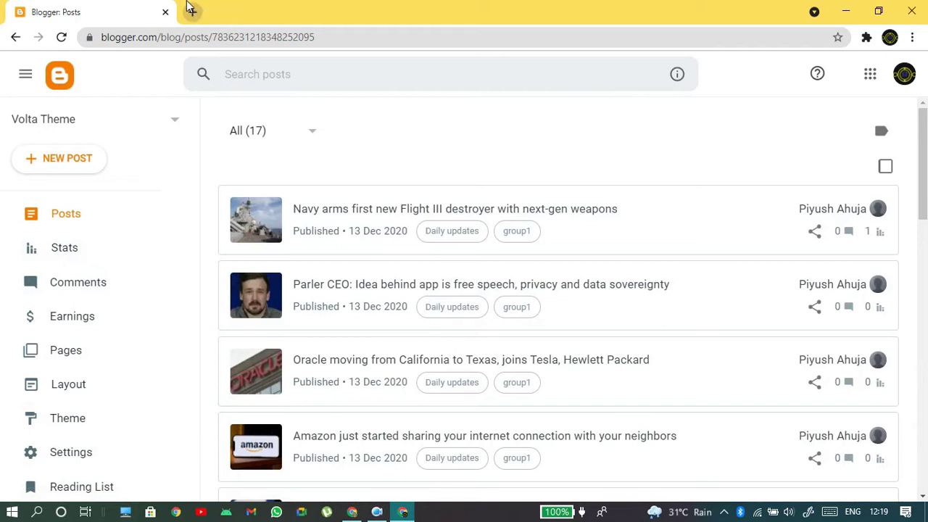
- Close the unused newsntrick.in tab and return to the Volta Theme Posts list
{"action": "left_click", "coordinate": [187, 6]}
{"action": "type", "text": "newsntrick.in"}
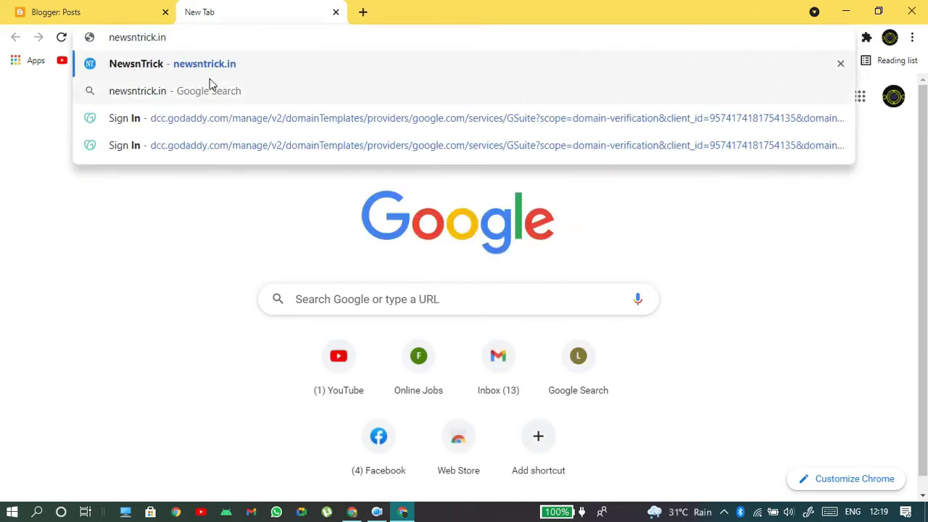
{"action": "key", "text": "ctrl+a"}
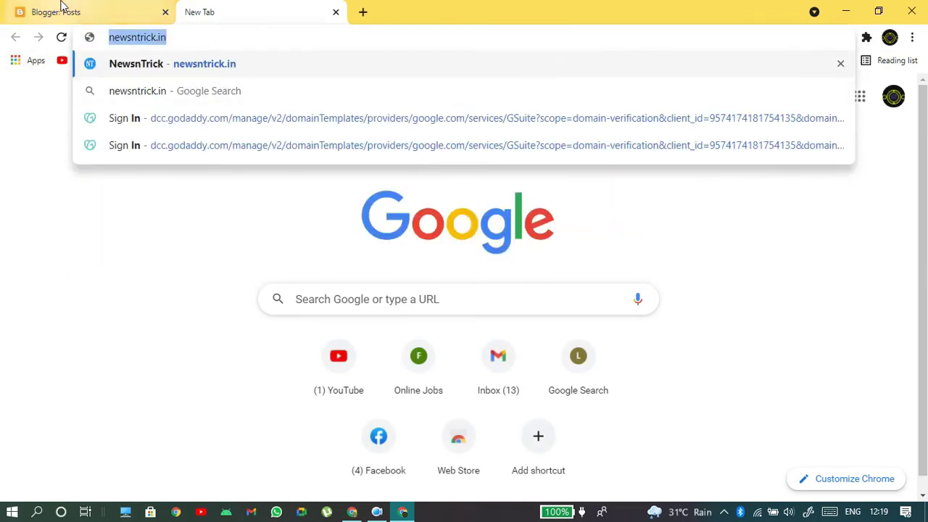
{"action": "left_click", "coordinate": [66, 10]}
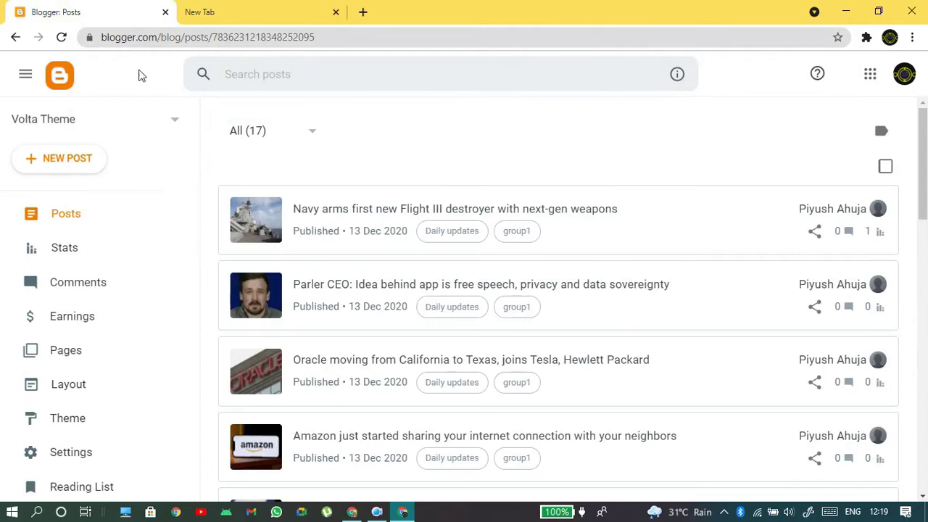
{"action": "left_click", "coordinate": [334, 12]}
{"action": "scroll", "coordinate": [595, 167], "scroll_direction": "down", "scroll_amount": 5}
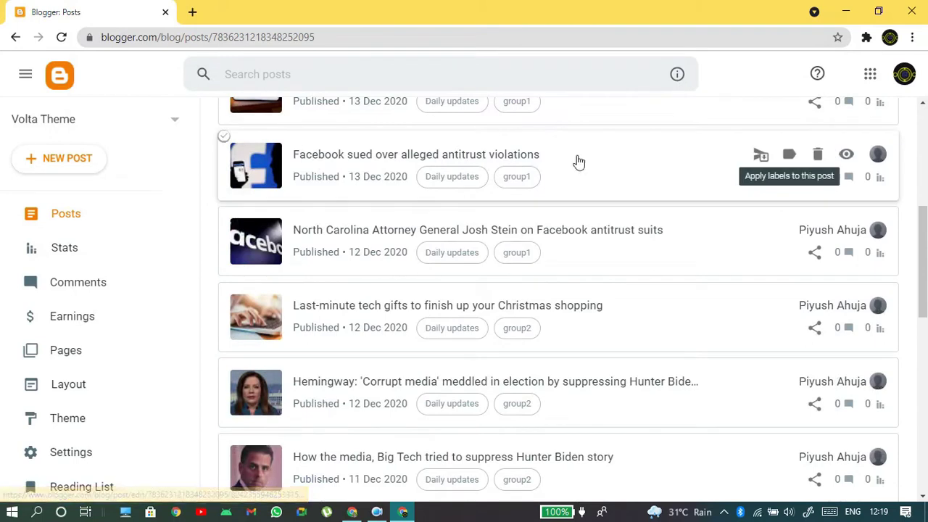
{"action": "scroll", "coordinate": [578, 162], "scroll_direction": "up", "scroll_amount": 3}
{"action": "scroll", "coordinate": [520, 180], "scroll_direction": "up", "scroll_amount": 2}
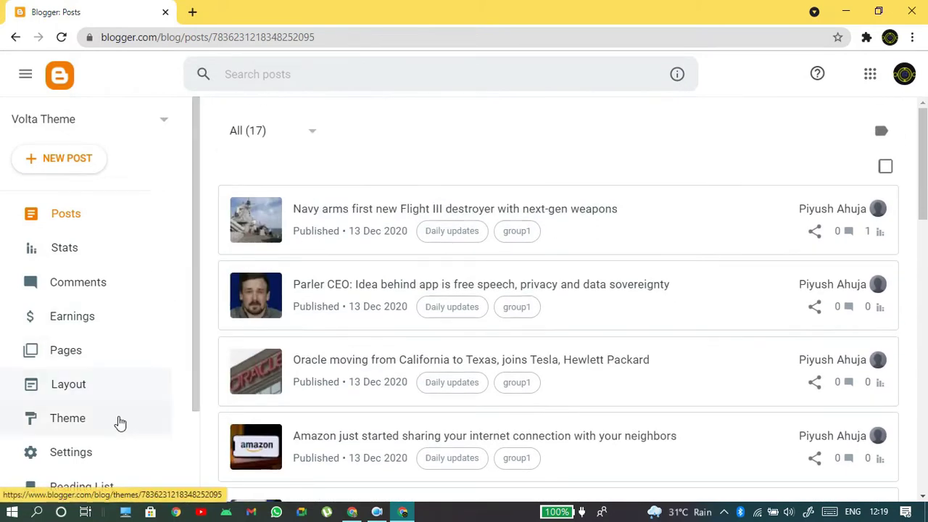
{"action": "scroll", "coordinate": [118, 422], "scroll_direction": "down", "scroll_amount": 2}
- Open the live Volta Theme blog, reset its zoom to 100%, then start a blank tab
{"action": "left_click", "coordinate": [71, 405]}
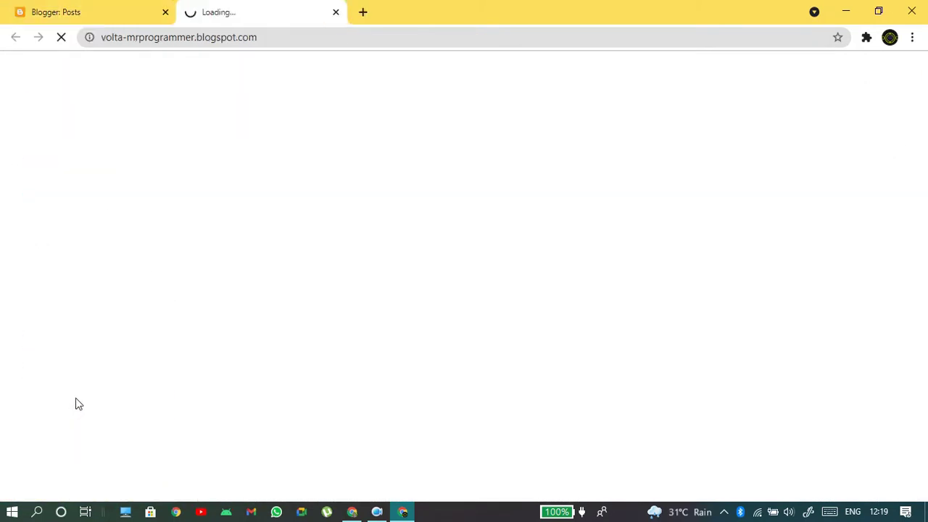
{"action": "scroll", "coordinate": [715, 124], "scroll_direction": "down", "scroll_amount": 8}
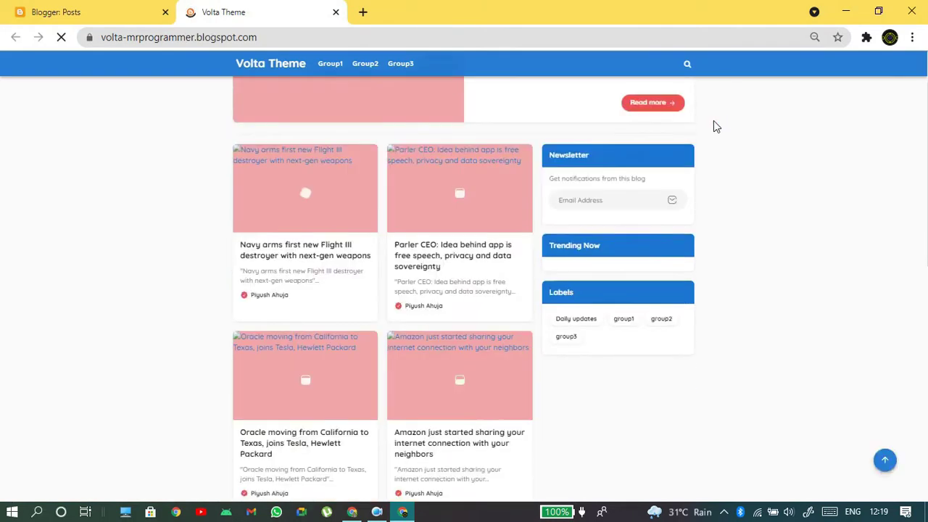
{"action": "left_click", "coordinate": [815, 37]}
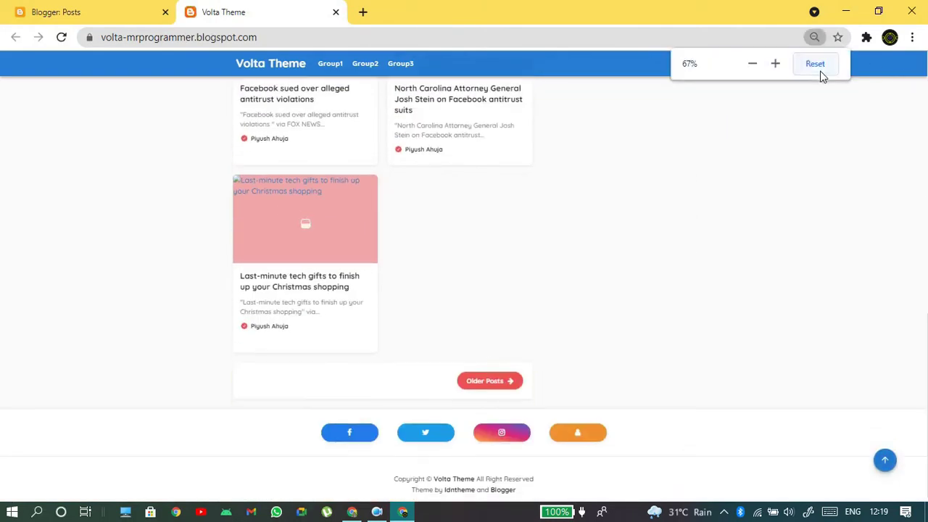
{"action": "left_click", "coordinate": [815, 65]}
{"action": "scroll", "coordinate": [694, 145], "scroll_direction": "up", "scroll_amount": 10}
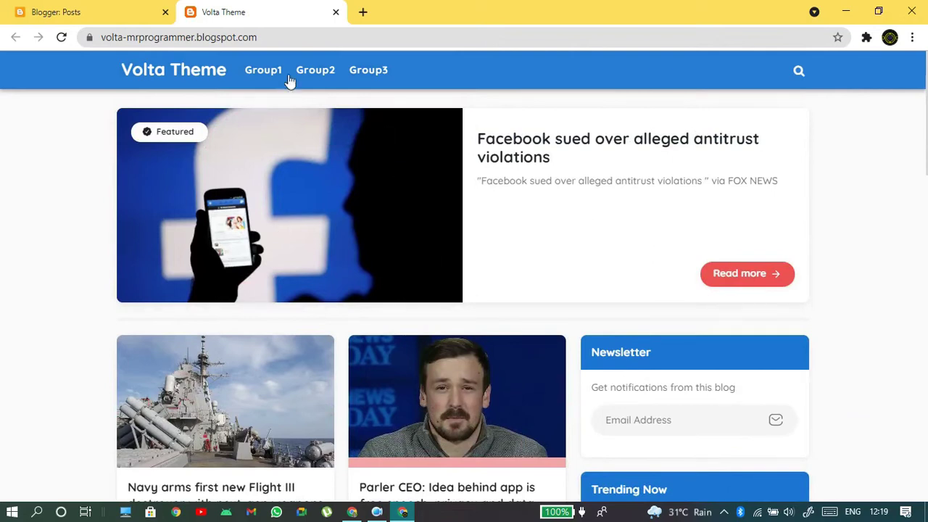
{"action": "scroll", "coordinate": [843, 170], "scroll_direction": "down", "scroll_amount": 10}
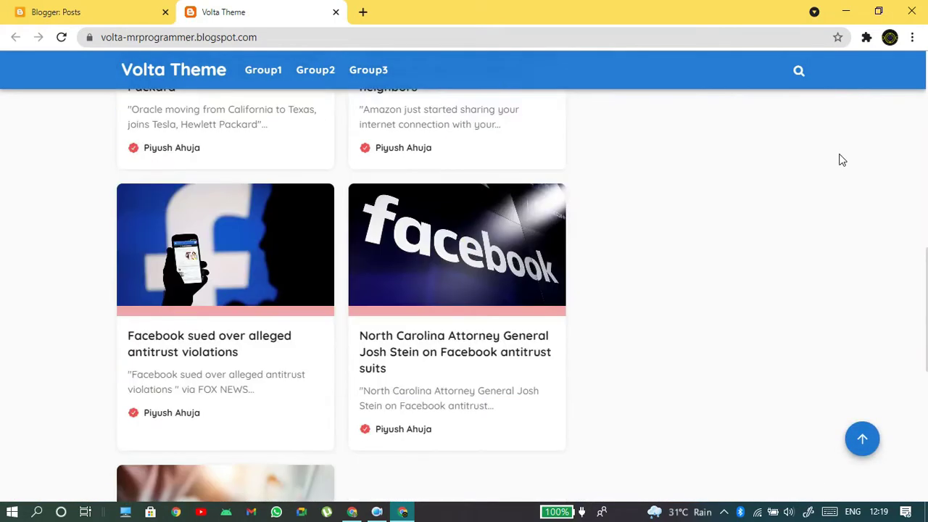
{"action": "left_click", "coordinate": [360, 13]}
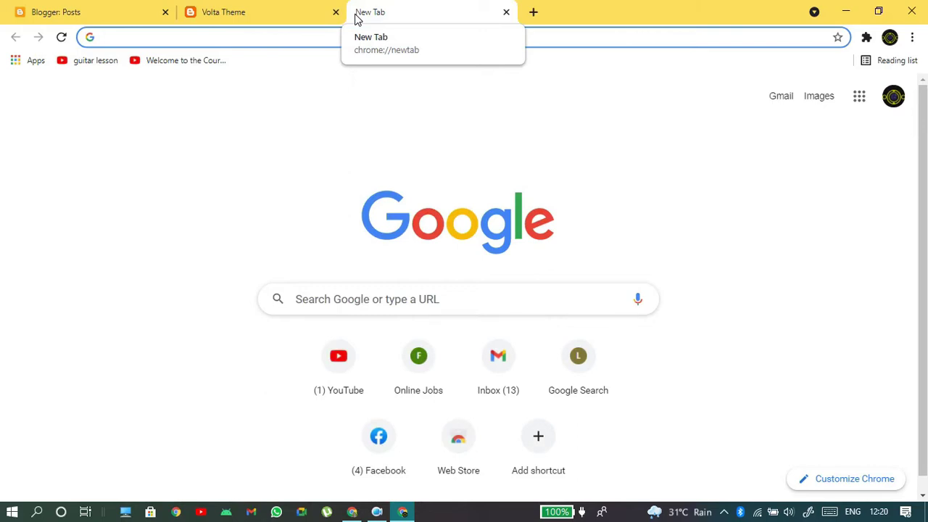
- Search Google for 'feed burner' and open the FeedBurner My Feeds result
{"action": "type", "text": "fee"}
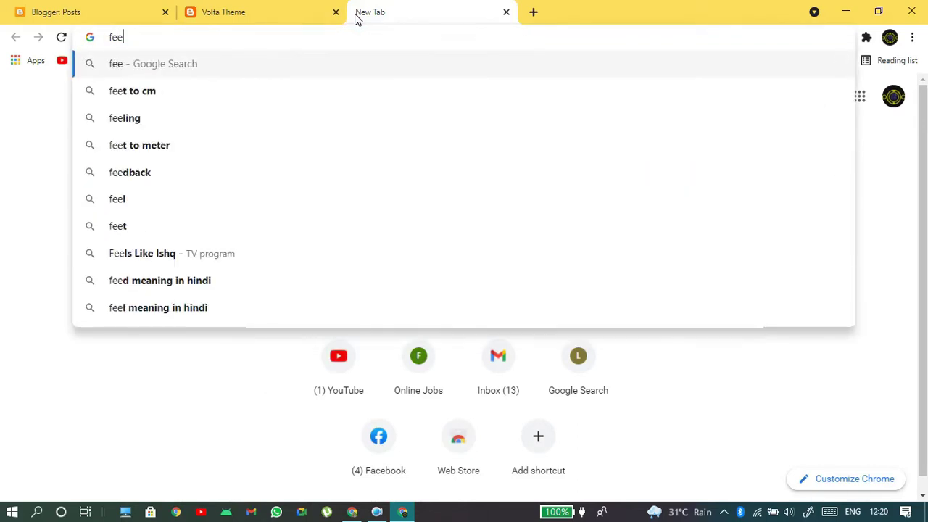
{"action": "type", "text": "ds"}
{"action": "key", "text": "BackSpace"}
{"action": "type", "text": "b"}
{"action": "key", "text": "BackSpace"}
{"action": "type", "text": "b"}
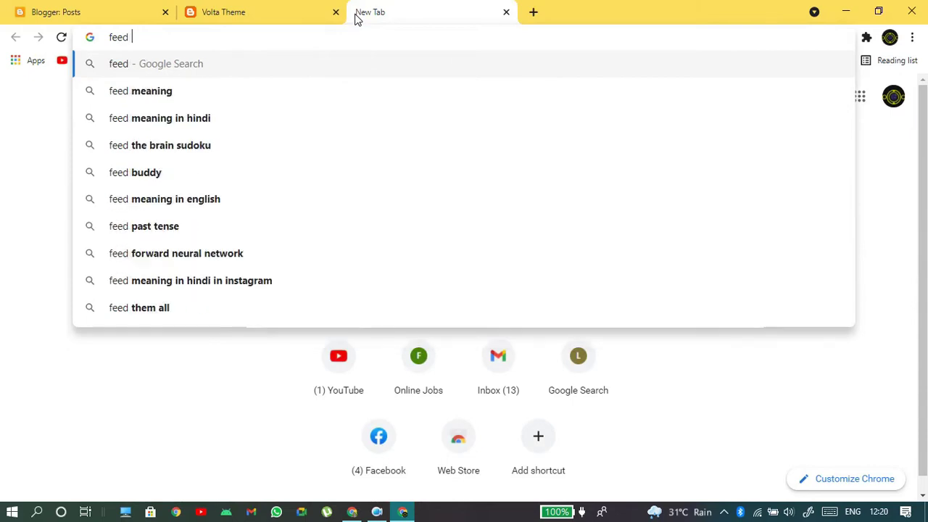
{"action": "type", "text": "urner"}
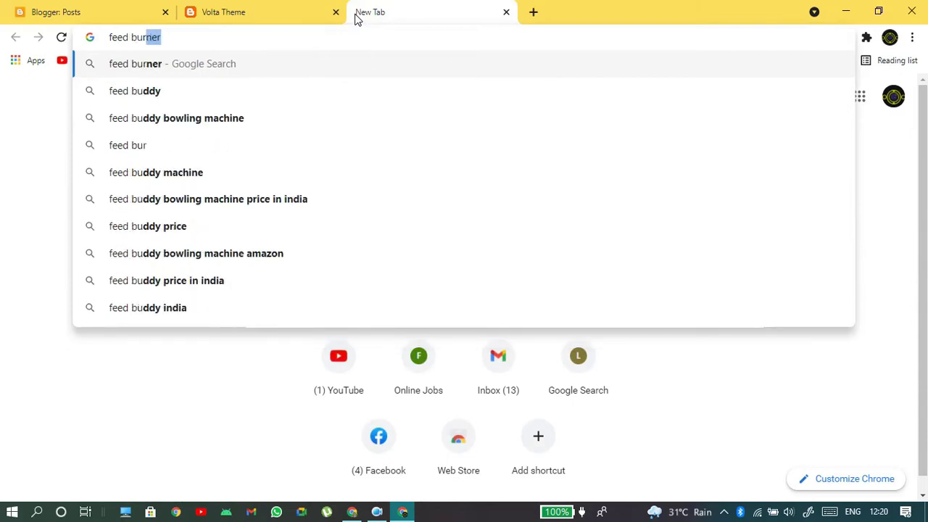
{"action": "key", "text": "Return"}
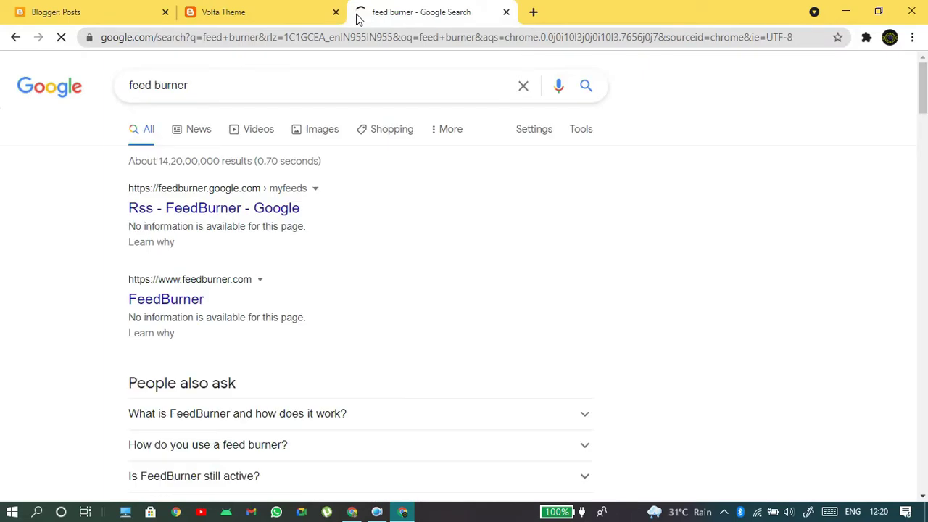
{"action": "left_click", "coordinate": [292, 208]}
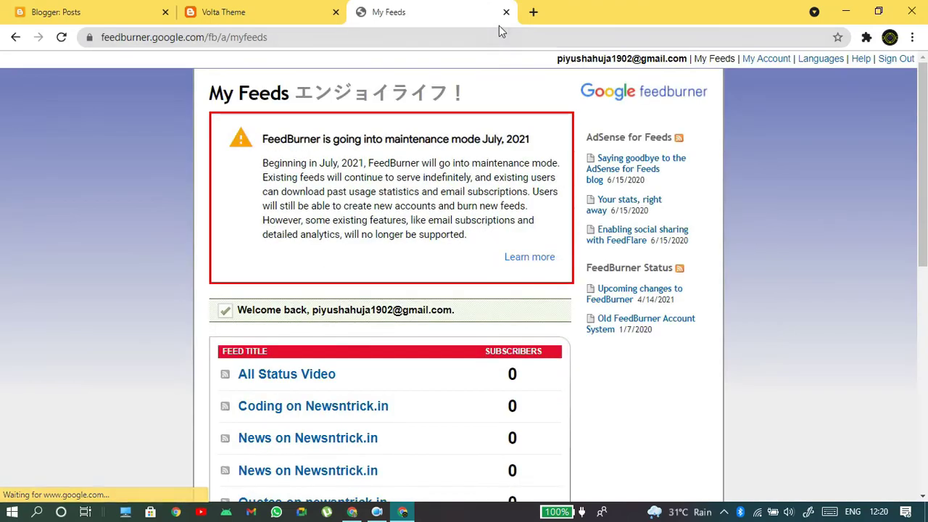
- Paste the FeedBurner My Feeds address into a new Notepad note and minimize it
{"action": "left_click", "coordinate": [501, 37]}
{"action": "key", "text": "ctrl+c"}
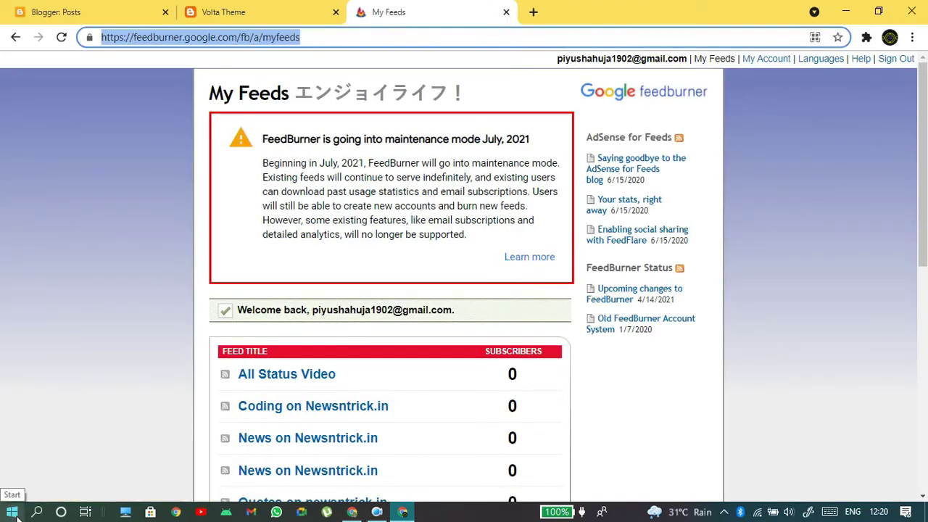
{"action": "key", "text": "super+r"}
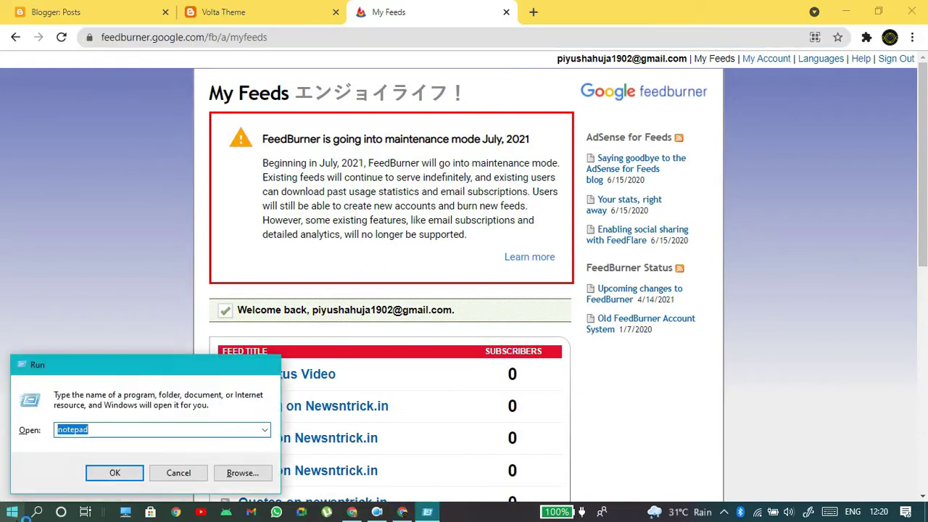
{"action": "key", "text": "Return"}
{"action": "key", "text": "ctrl+v"}
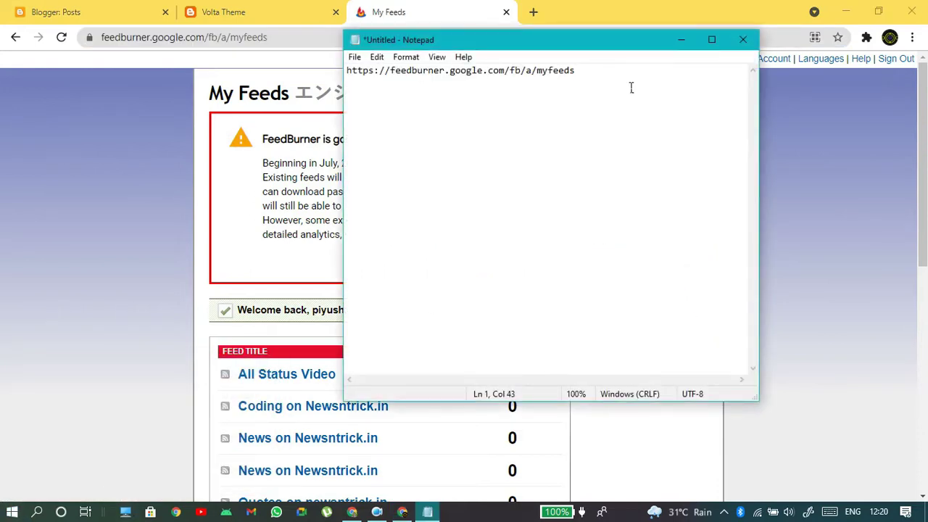
{"action": "left_click", "coordinate": [680, 45]}
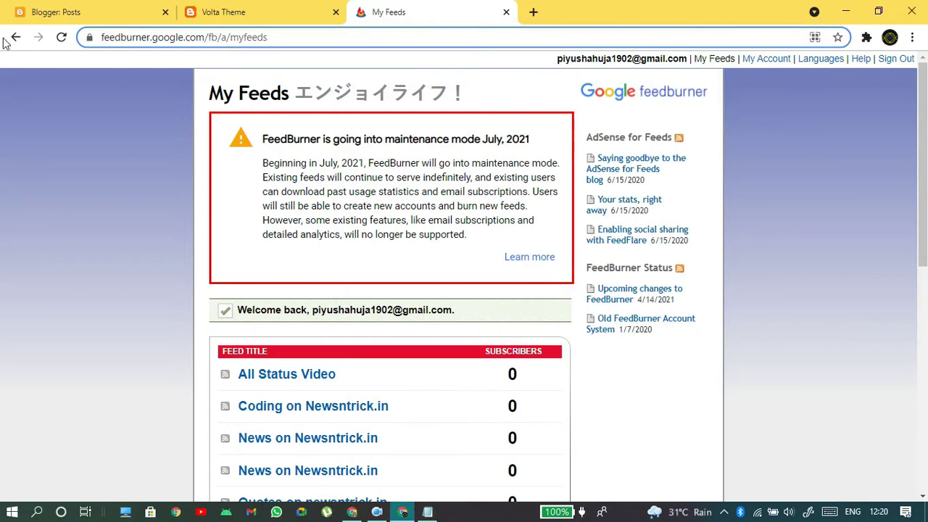
- Bring the Volta Theme blog tab forward, scrolled back to the top
{"action": "left_click", "coordinate": [171, 20]}
{"action": "left_click", "coordinate": [256, 14]}
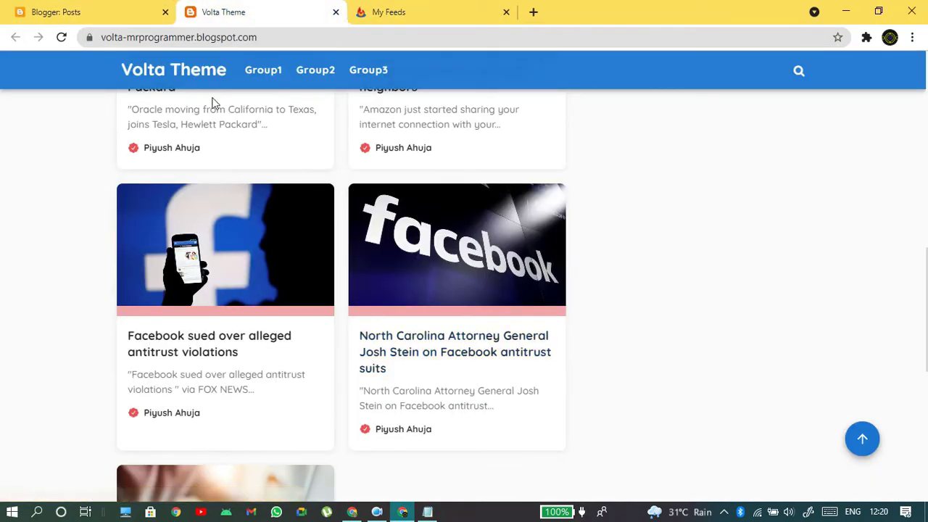
{"action": "scroll", "coordinate": [428, 261], "scroll_direction": "up", "scroll_amount": 7}
{"action": "scroll", "coordinate": [427, 261], "scroll_direction": "up", "scroll_amount": 3}
{"action": "scroll", "coordinate": [547, 315], "scroll_direction": "down", "scroll_amount": 5}
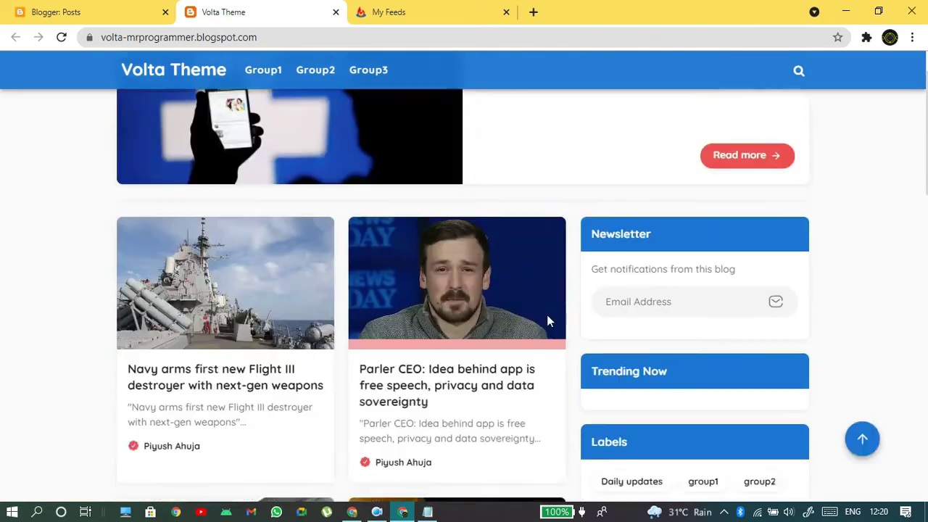
{"action": "scroll", "coordinate": [458, 278], "scroll_direction": "up", "scroll_amount": 5}
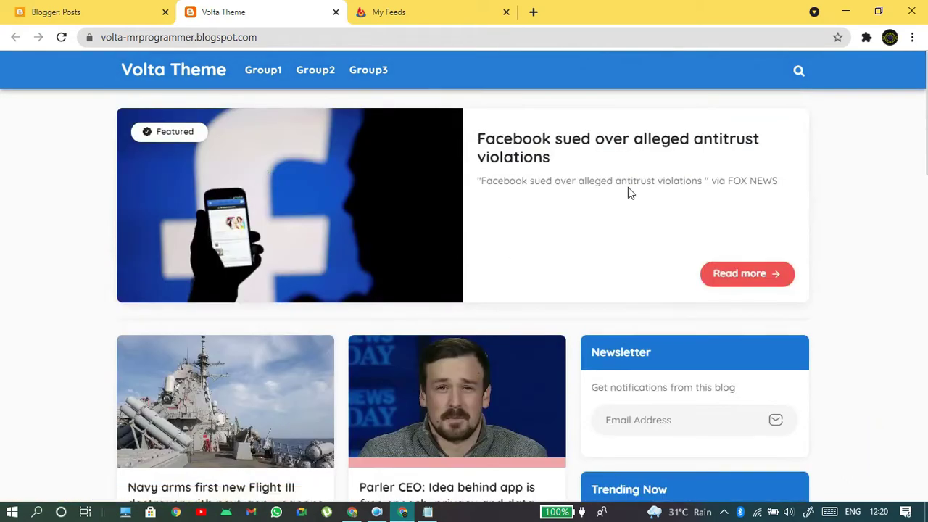
{"action": "left_click", "coordinate": [418, 10]}
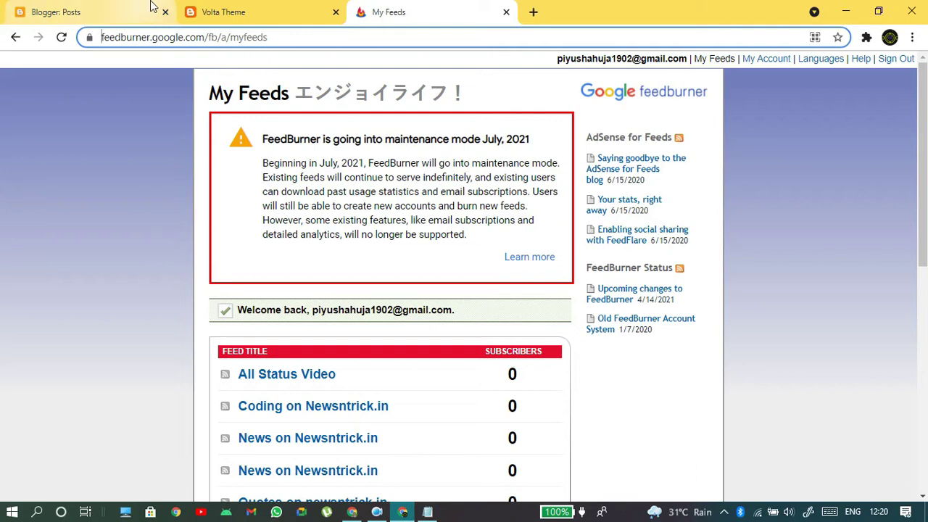
{"action": "left_click", "coordinate": [290, 10]}
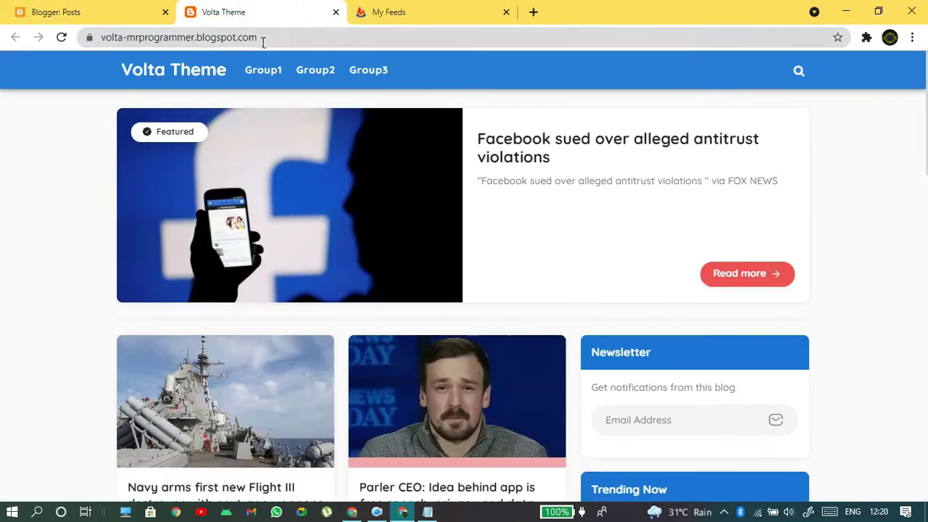
- Locate the 'Burn a feed right this instant' box on My Feeds and focus it
{"action": "left_click", "coordinate": [381, 10]}
{"action": "scroll", "coordinate": [418, 145], "scroll_direction": "down", "scroll_amount": 7}
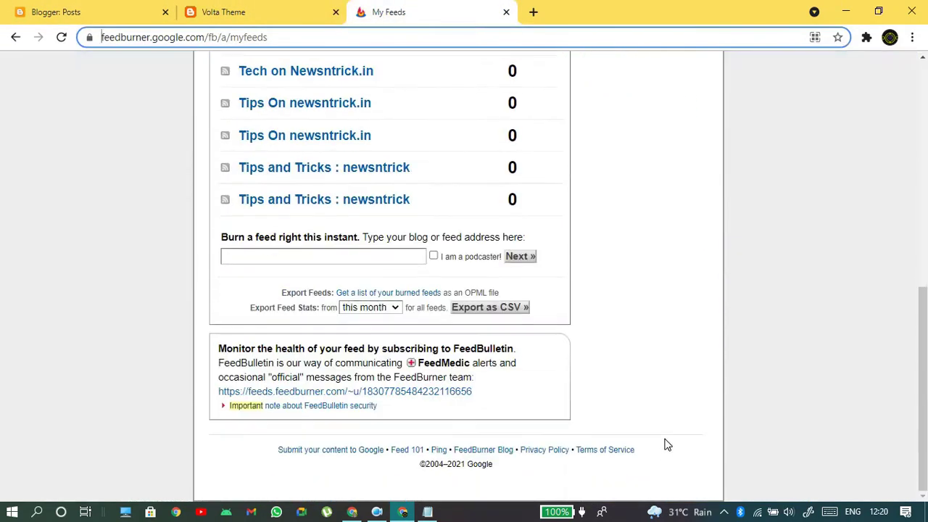
{"action": "left_click_drag", "start_coordinate": [220, 240], "coordinate": [528, 232]}
{"action": "left_click", "coordinate": [362, 244]}
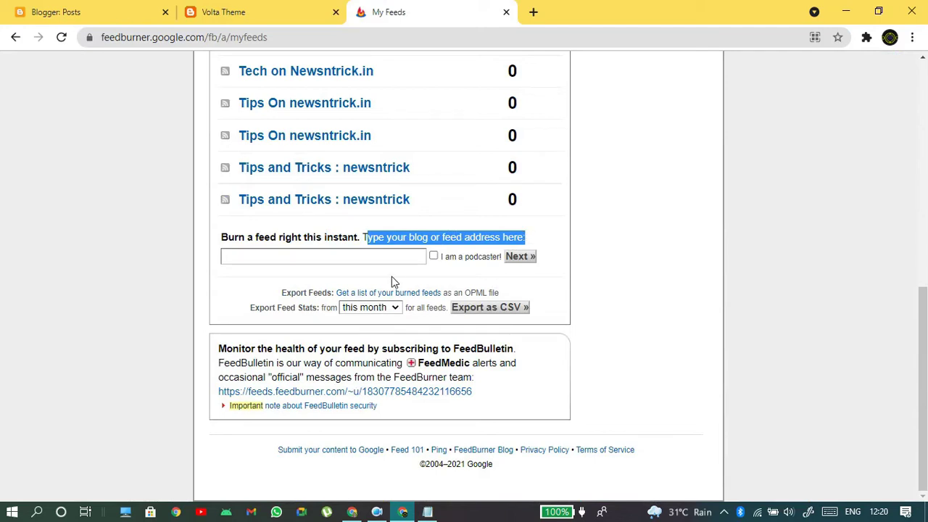
{"action": "left_click", "coordinate": [323, 255]}
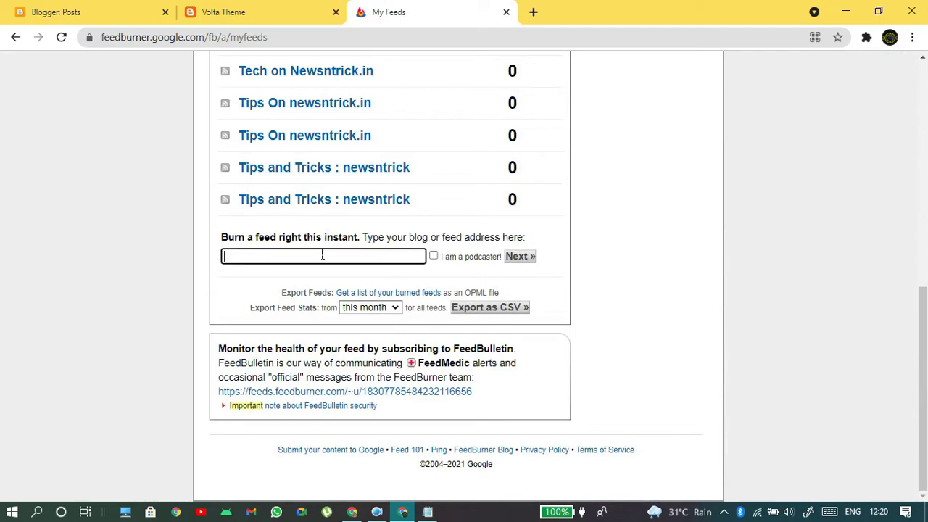
{"action": "left_click", "coordinate": [282, 21]}
{"action": "left_click_drag", "start_coordinate": [271, 37], "coordinate": [49, 76]}
{"action": "key", "text": "ctrl+c"}
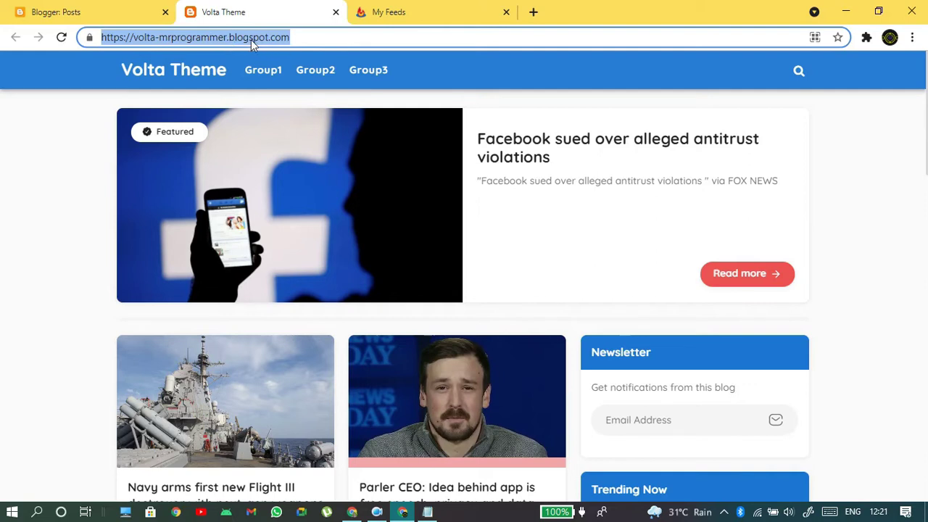
{"action": "left_click", "coordinate": [414, 8]}
{"action": "key", "text": "ctrl+v"}
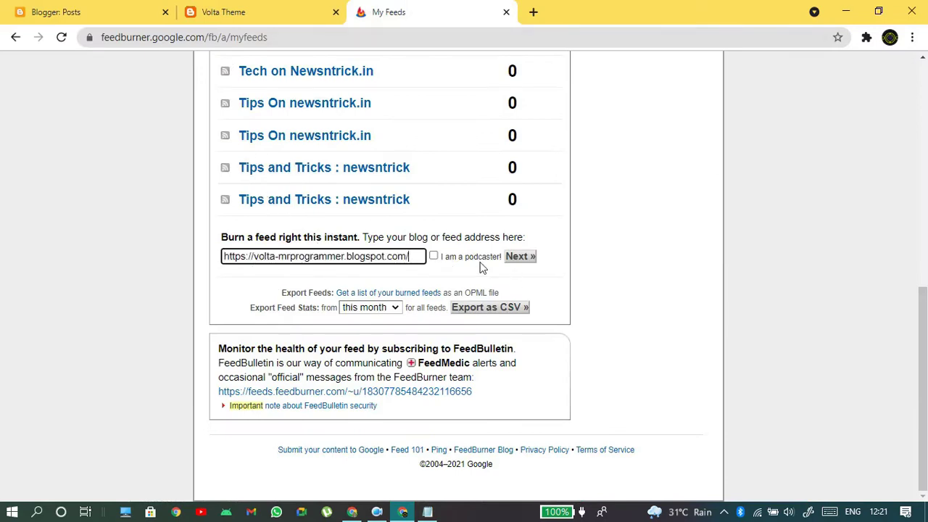
{"action": "left_click", "coordinate": [432, 257]}
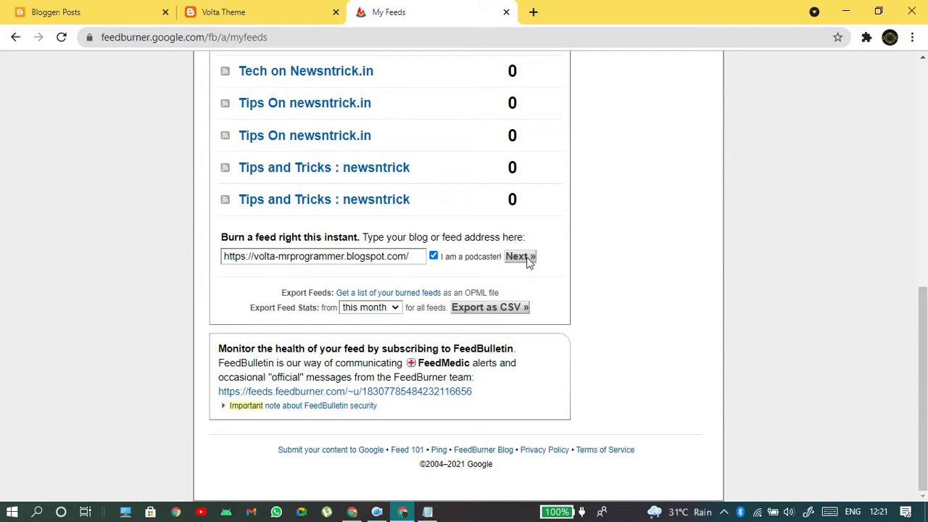
{"action": "left_click", "coordinate": [434, 256]}
- Submit the blog address and choose the Volta Theme RSS feed as source
{"action": "left_click", "coordinate": [519, 259]}
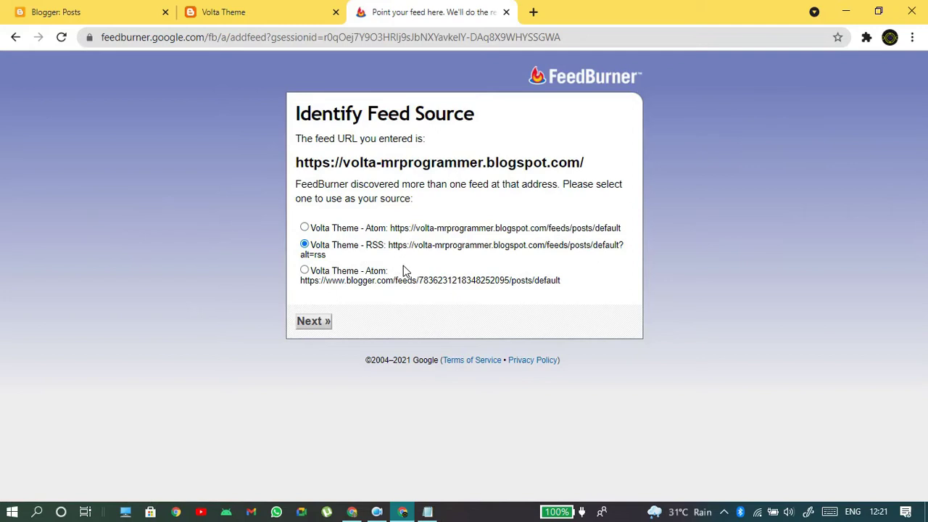
{"action": "key", "text": "ctrl+plus"}
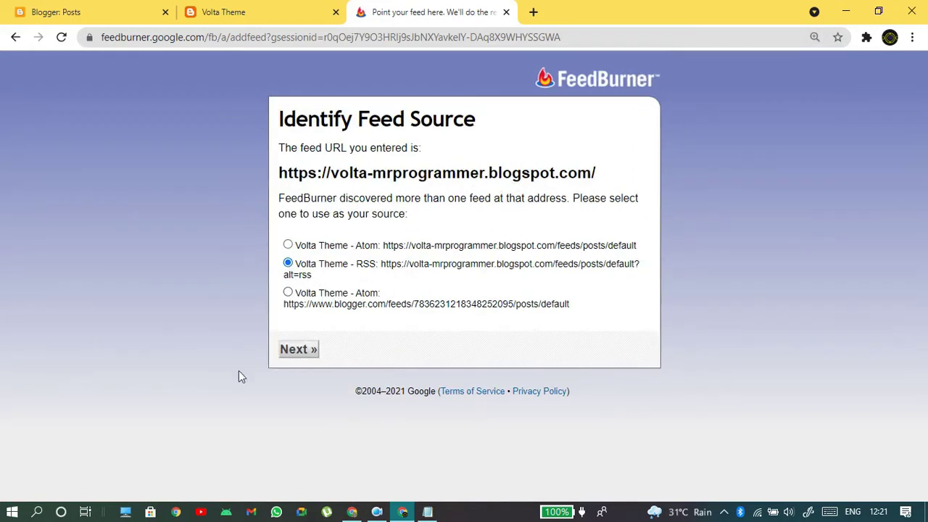
{"action": "left_click", "coordinate": [287, 351]}
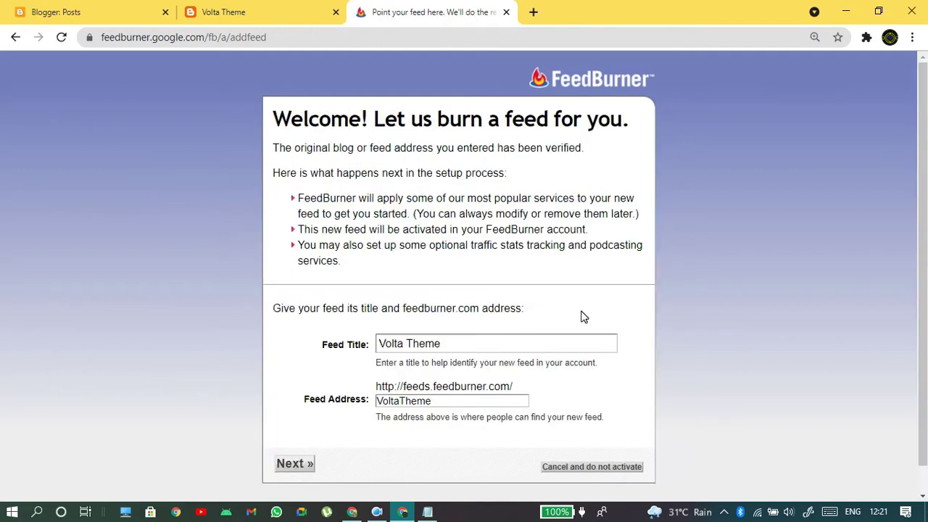
{"action": "key", "text": "ctrl+minus"}
{"action": "left_click_drag", "start_coordinate": [463, 319], "coordinate": [384, 331]}
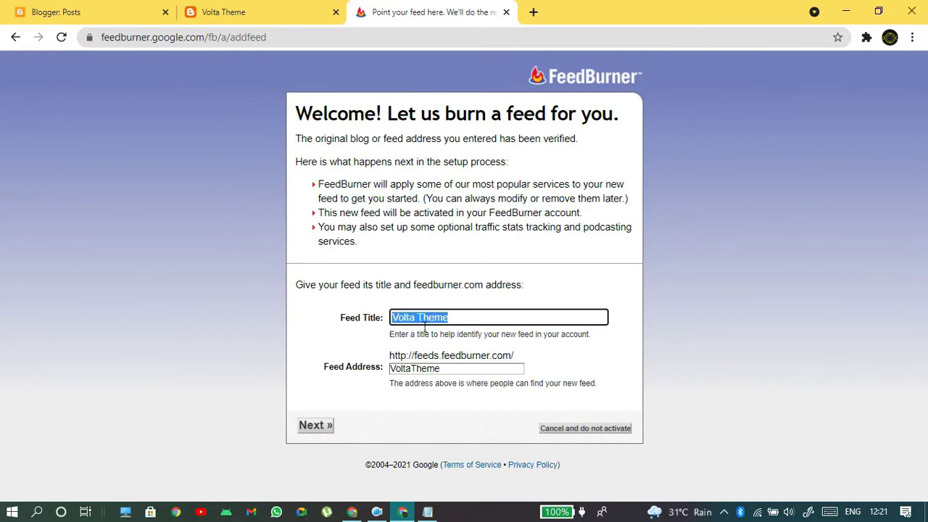
{"action": "left_click_drag", "start_coordinate": [412, 355], "coordinate": [527, 360]}
{"action": "left_click_drag", "start_coordinate": [456, 375], "coordinate": [345, 386]}
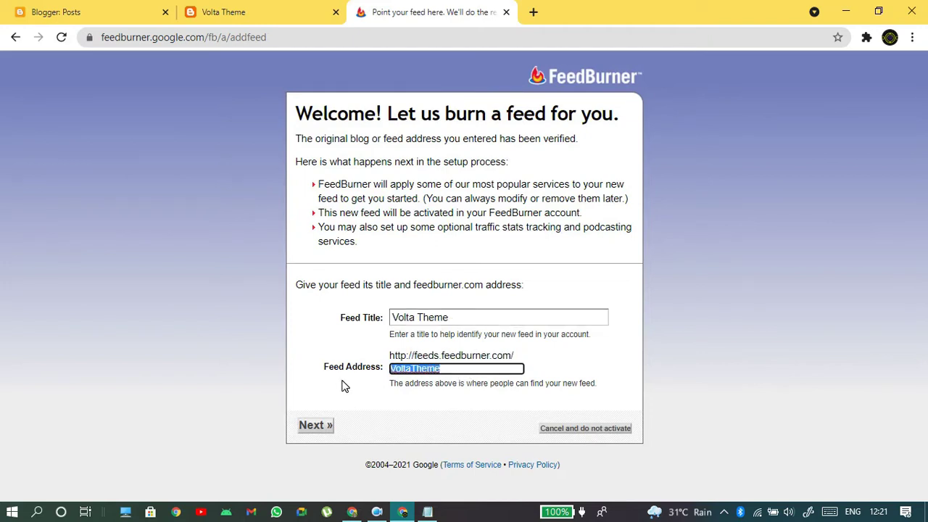
{"action": "left_click_drag", "start_coordinate": [390, 356], "coordinate": [565, 361]}
{"action": "left_click_drag", "start_coordinate": [442, 379], "coordinate": [334, 382]}
{"action": "left_click", "coordinate": [431, 374]}
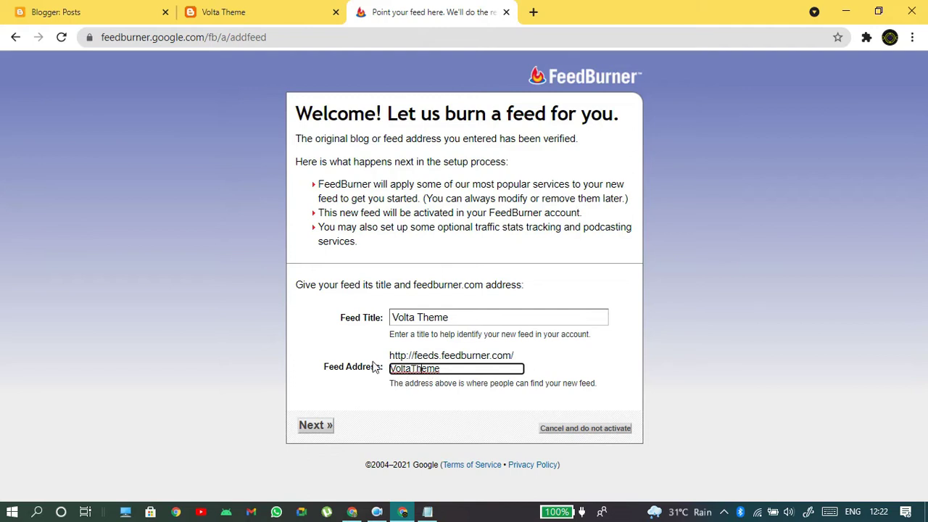
- Activate the feed and browse its public page at feeds.feedburner.com/VoltaTheme, then return to Congrats
{"action": "left_click", "coordinate": [312, 427]}
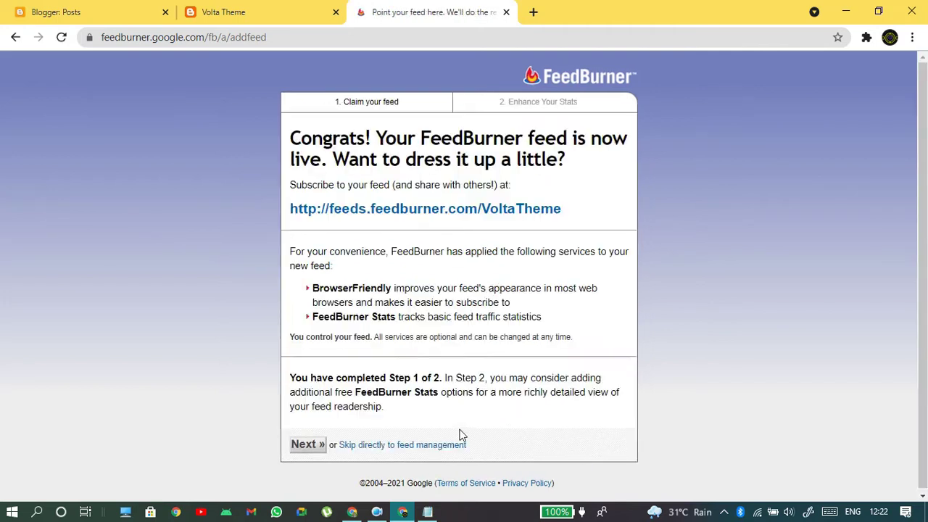
{"action": "left_click_drag", "start_coordinate": [306, 144], "coordinate": [573, 165]}
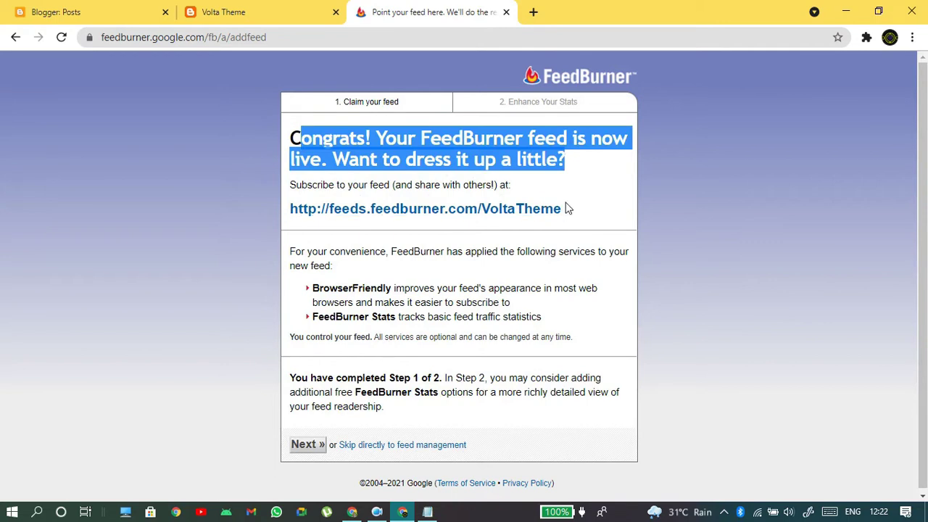
{"action": "left_click", "coordinate": [536, 210]}
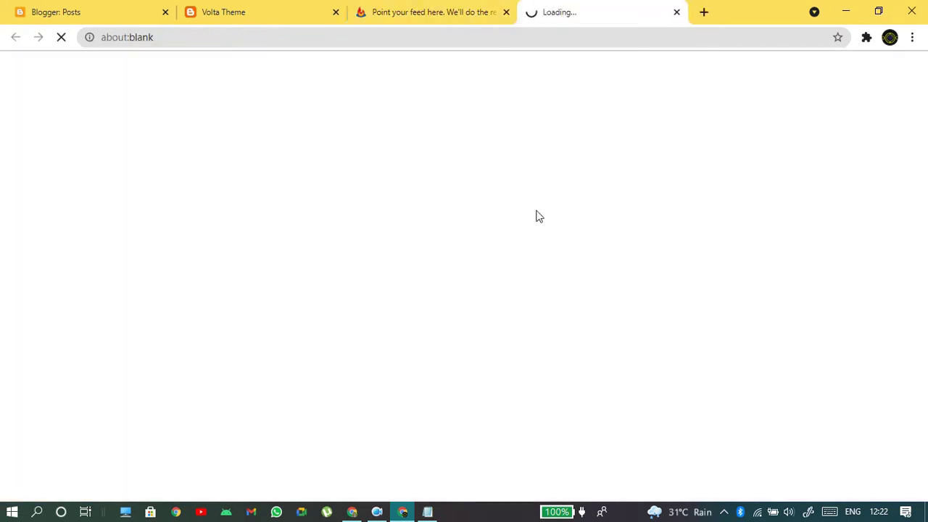
{"action": "scroll", "coordinate": [392, 164], "scroll_direction": "down", "scroll_amount": 5}
{"action": "scroll", "coordinate": [853, 95], "scroll_direction": "up", "scroll_amount": 5}
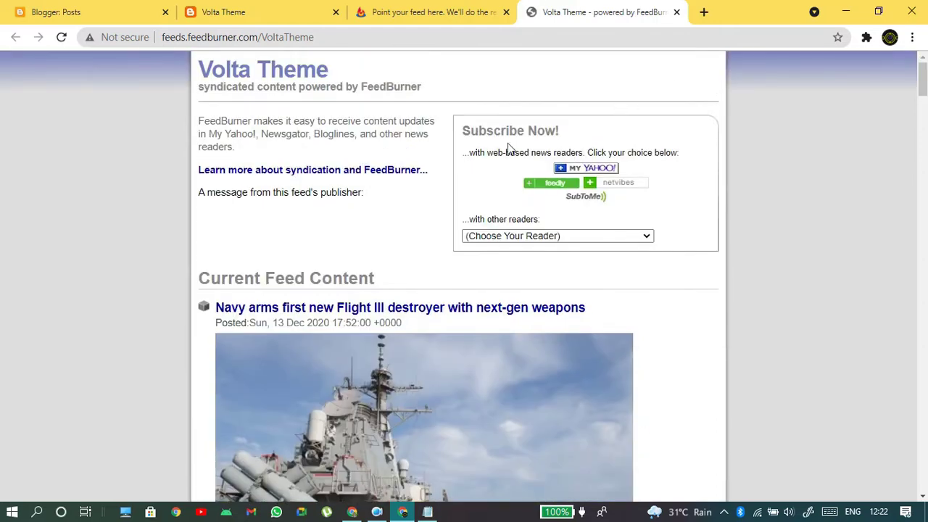
{"action": "scroll", "coordinate": [923, 87], "scroll_direction": "down", "scroll_amount": 20}
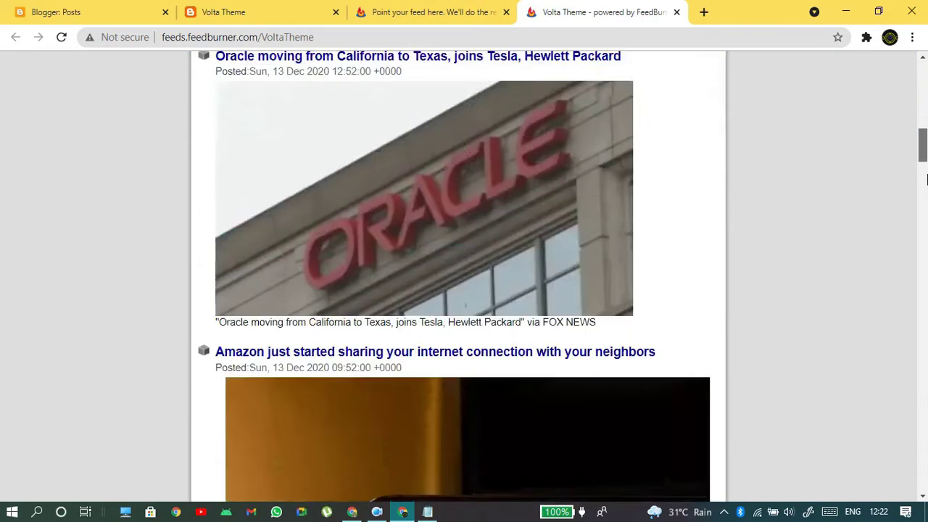
{"action": "scroll", "coordinate": [925, 109], "scroll_direction": "up", "scroll_amount": 12}
{"action": "scroll", "coordinate": [926, 108], "scroll_direction": "up", "scroll_amount": 8}
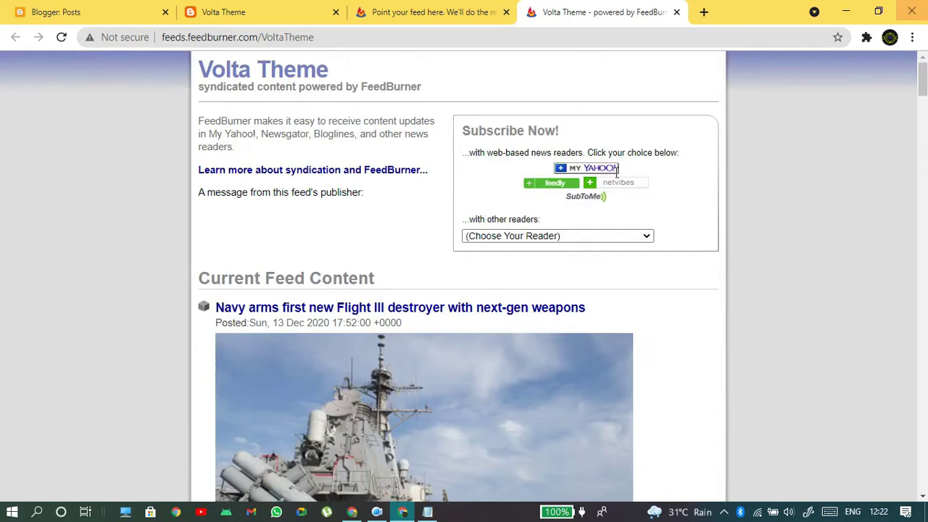
{"action": "scroll", "coordinate": [418, 363], "scroll_direction": "down", "scroll_amount": 15}
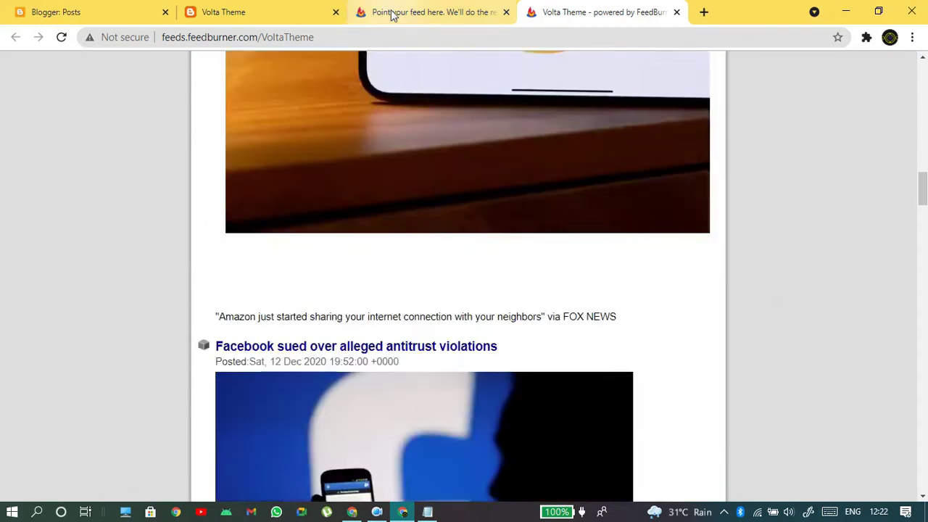
{"action": "left_click", "coordinate": [392, 12]}
{"action": "scroll", "coordinate": [159, 278], "scroll_direction": "down", "scroll_amount": 1}
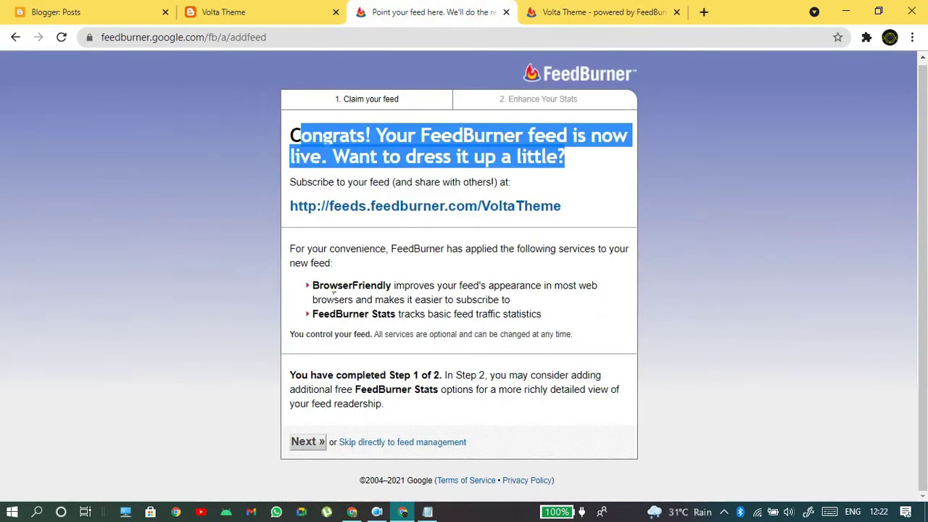
- Finish feed setup, keeping the default statistics options
{"action": "left_click", "coordinate": [314, 442]}
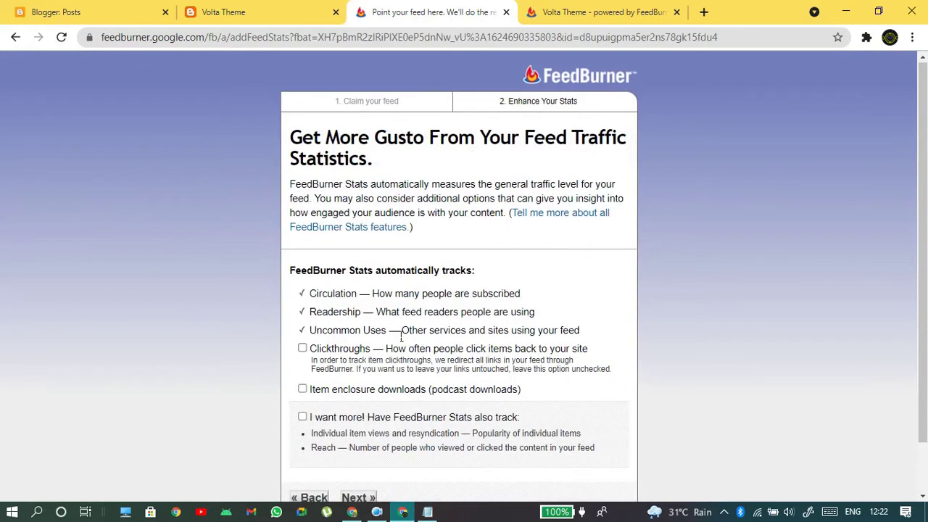
{"action": "scroll", "coordinate": [388, 330], "scroll_direction": "down", "scroll_amount": 1}
{"action": "left_click", "coordinate": [346, 443]}
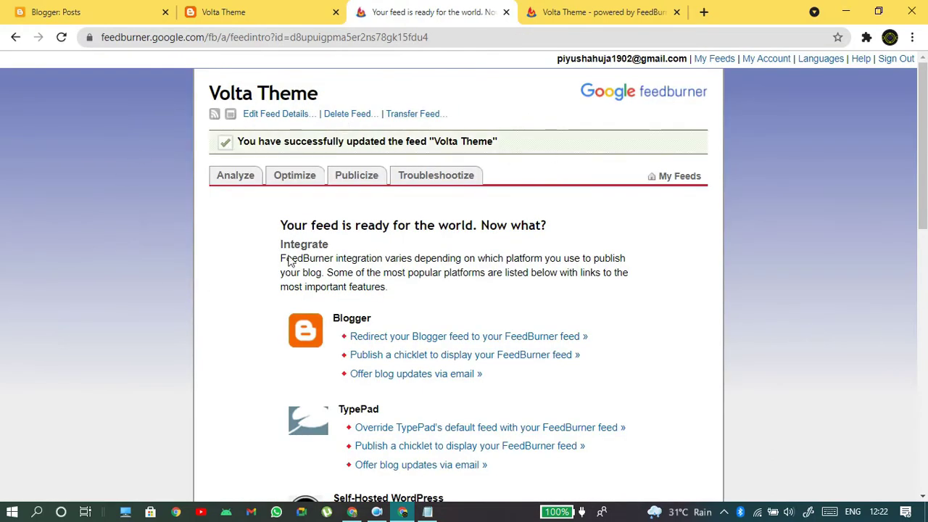
{"action": "scroll", "coordinate": [166, 262], "scroll_direction": "down", "scroll_amount": 1}
{"action": "scroll", "coordinate": [243, 195], "scroll_direction": "up", "scroll_amount": 1}
- Open Optimize > Your Feed and scroll through the unstyled Volta Theme post preview
{"action": "left_click", "coordinate": [304, 176]}
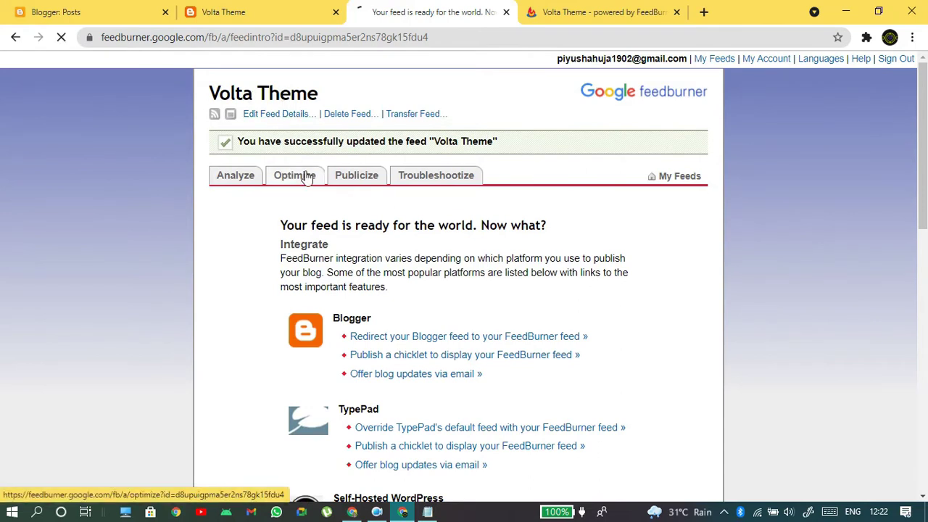
{"action": "scroll", "coordinate": [467, 206], "scroll_direction": "down", "scroll_amount": 2}
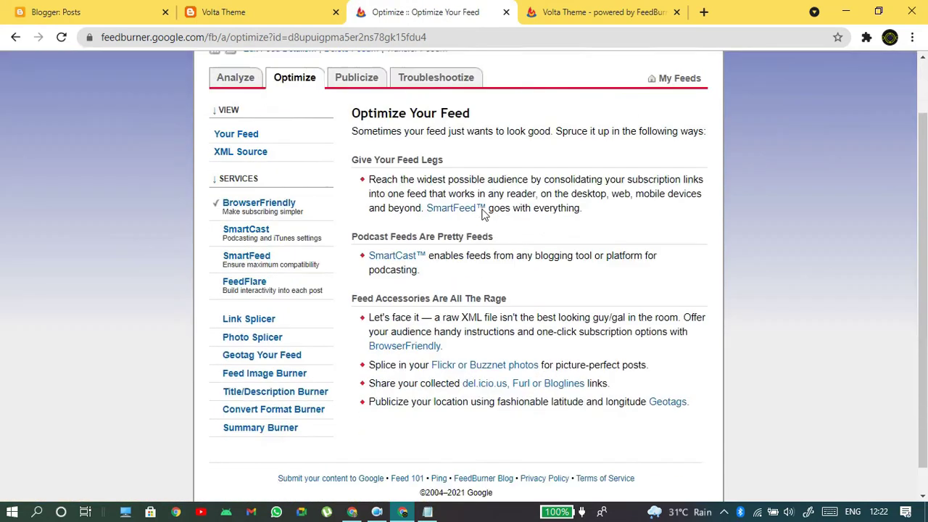
{"action": "left_click", "coordinate": [261, 114]}
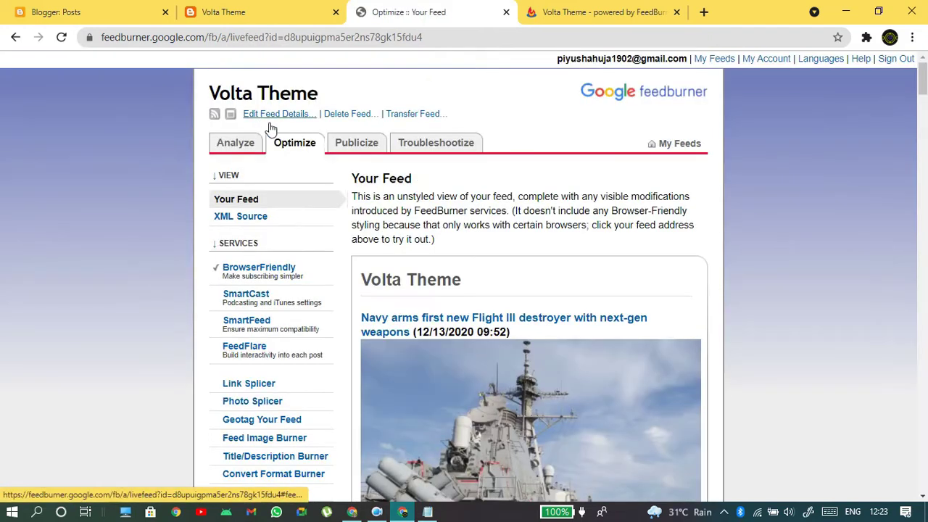
{"action": "scroll", "coordinate": [270, 126], "scroll_direction": "down", "scroll_amount": 1}
{"action": "scroll", "coordinate": [750, 149], "scroll_direction": "down", "scroll_amount": 20}
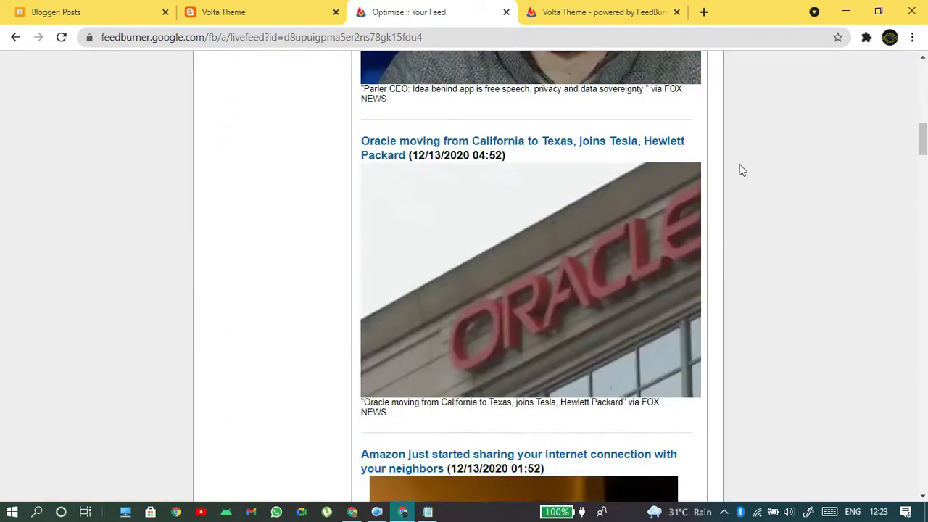
{"action": "scroll", "coordinate": [700, 235], "scroll_direction": "down", "scroll_amount": 10}
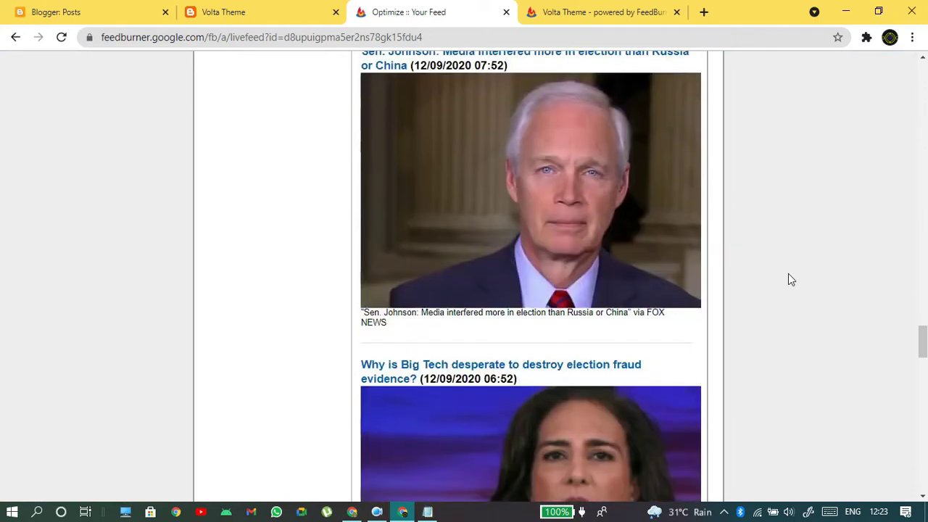
{"action": "left_click_drag", "start_coordinate": [924, 345], "coordinate": [924, 63]}
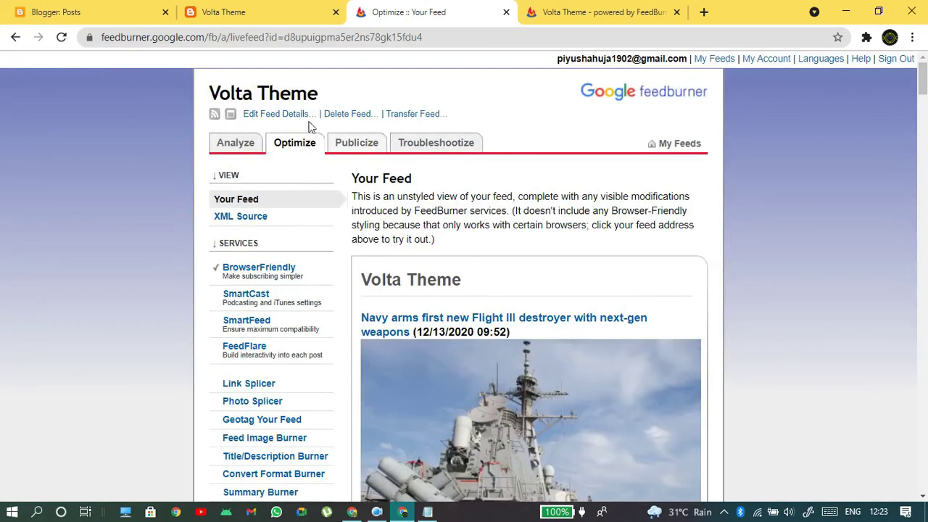
- Close the extra public feed tabs
{"action": "left_click", "coordinate": [218, 120]}
{"action": "left_click", "coordinate": [363, 11]}
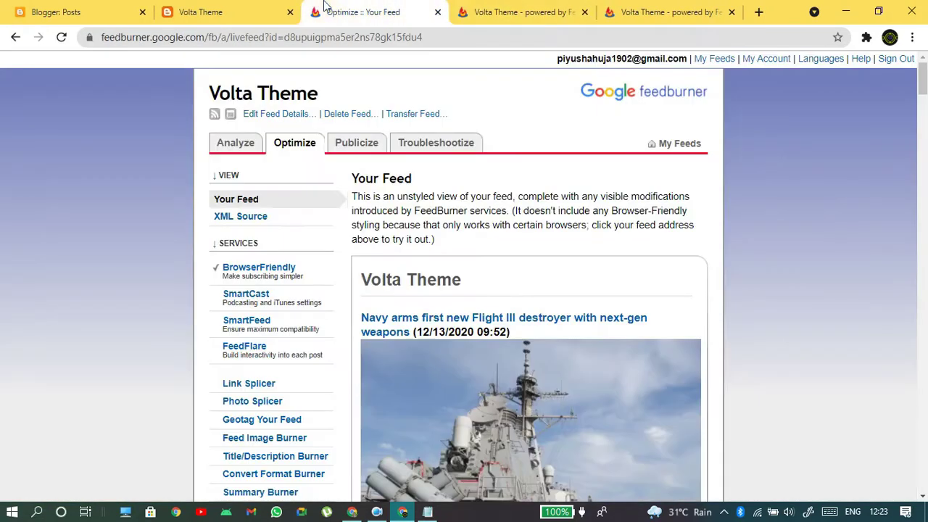
{"action": "left_click", "coordinate": [638, 6]}
{"action": "left_click", "coordinate": [732, 11]}
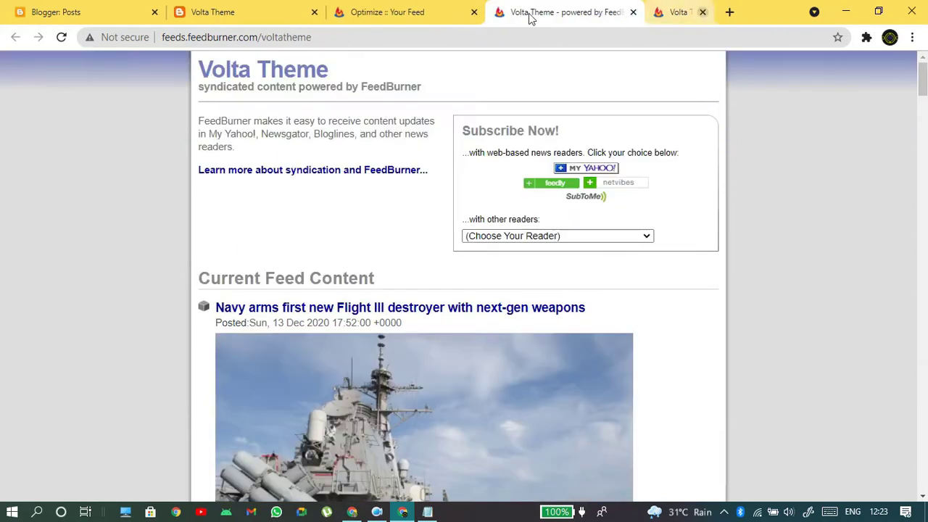
{"action": "left_click", "coordinate": [677, 12]}
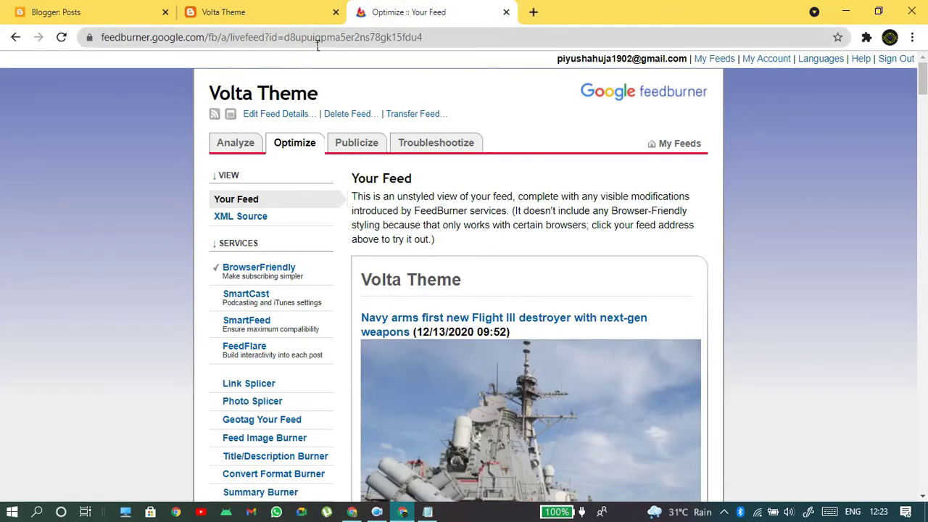
- Search 'feed burner', open My Feeds, and select the Volta Theme feed
{"action": "left_click", "coordinate": [287, 42]}
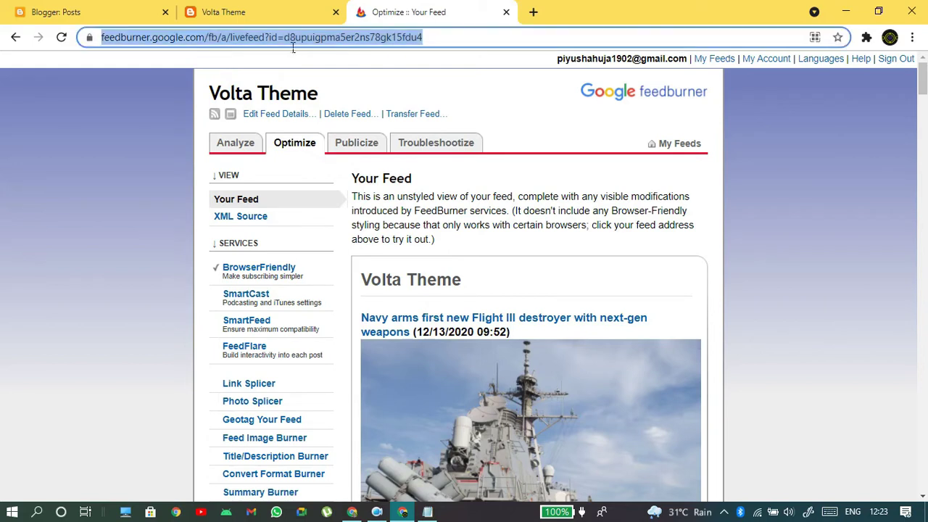
{"action": "type", "text": "feed burner"}
{"action": "key", "text": "Return"}
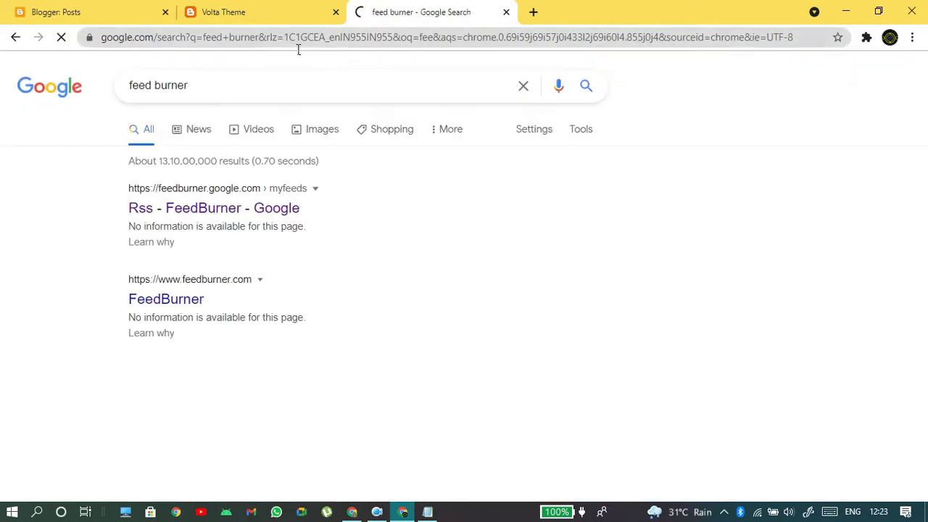
{"action": "left_click", "coordinate": [199, 212]}
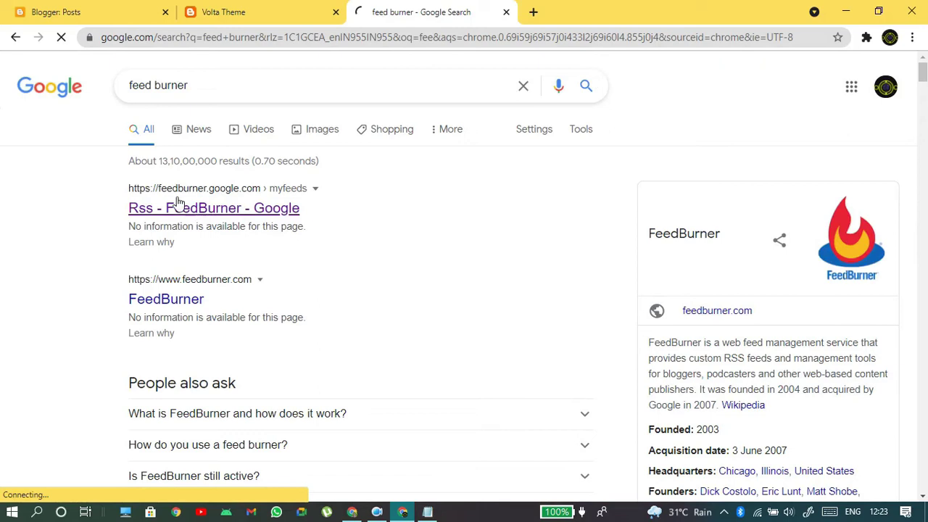
{"action": "scroll", "coordinate": [575, 305], "scroll_direction": "down", "scroll_amount": 5}
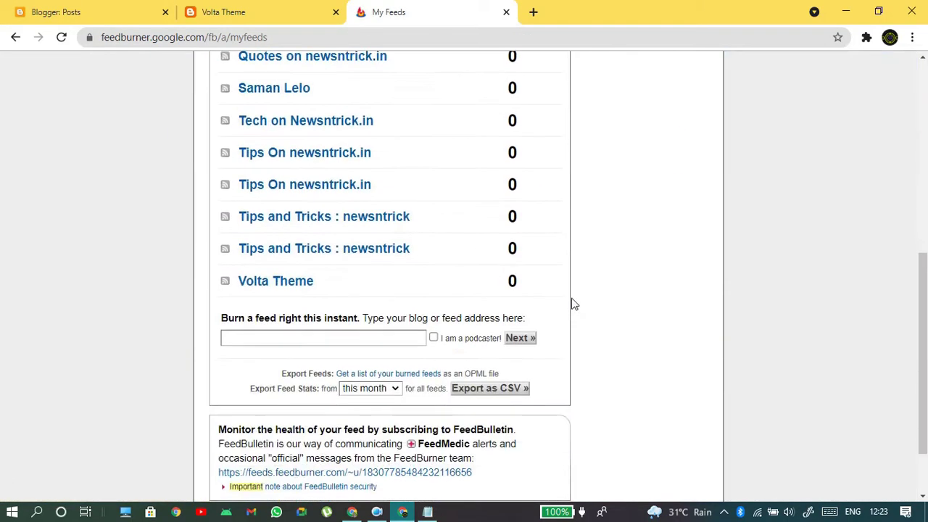
{"action": "scroll", "coordinate": [573, 305], "scroll_direction": "up", "scroll_amount": 2}
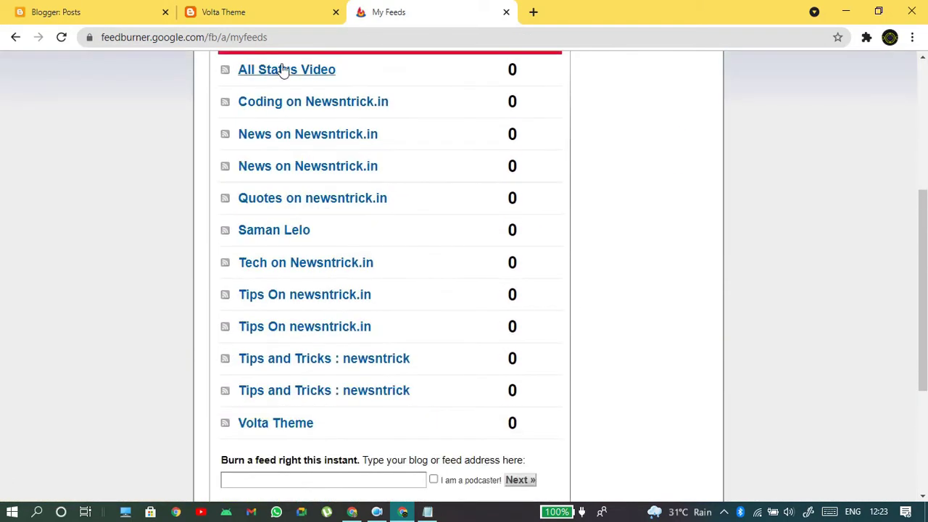
{"action": "left_click", "coordinate": [290, 427]}
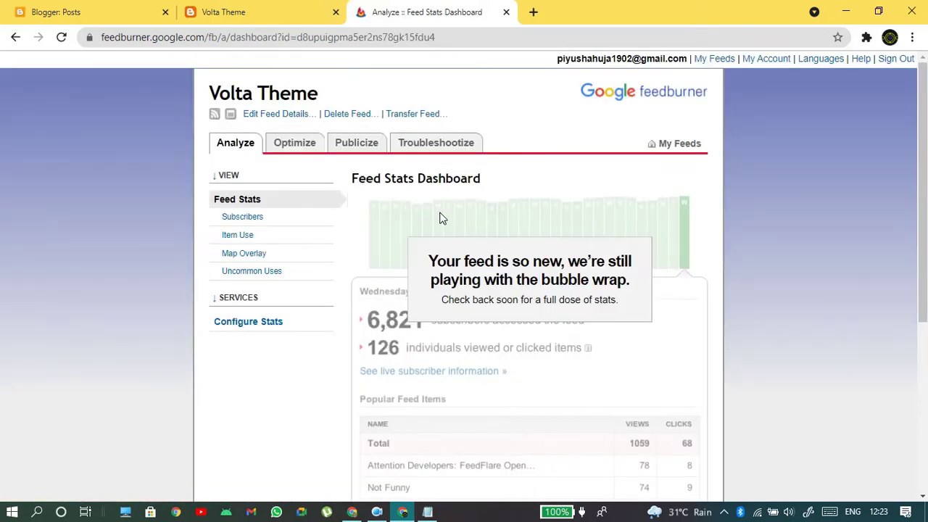
{"action": "left_click", "coordinate": [215, 115]}
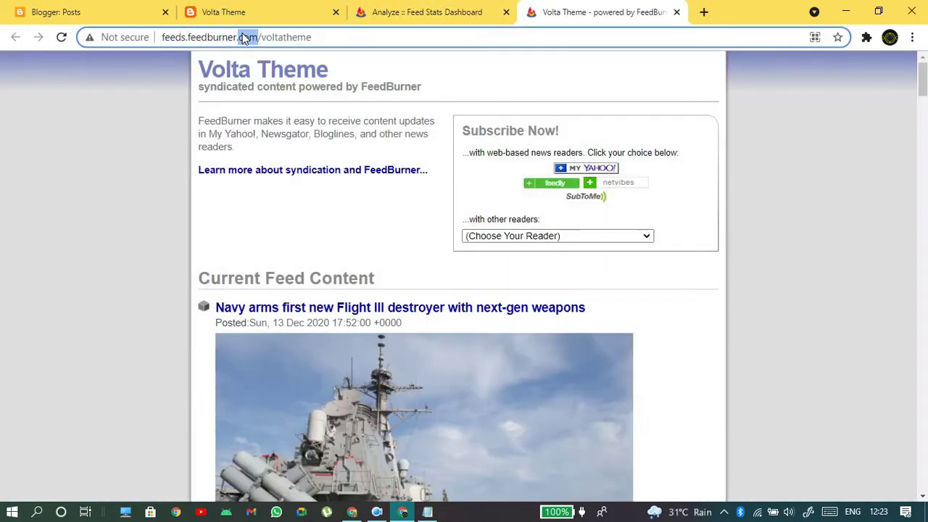
{"action": "left_click", "coordinate": [244, 37]}
{"action": "key", "text": "ctrl+c"}
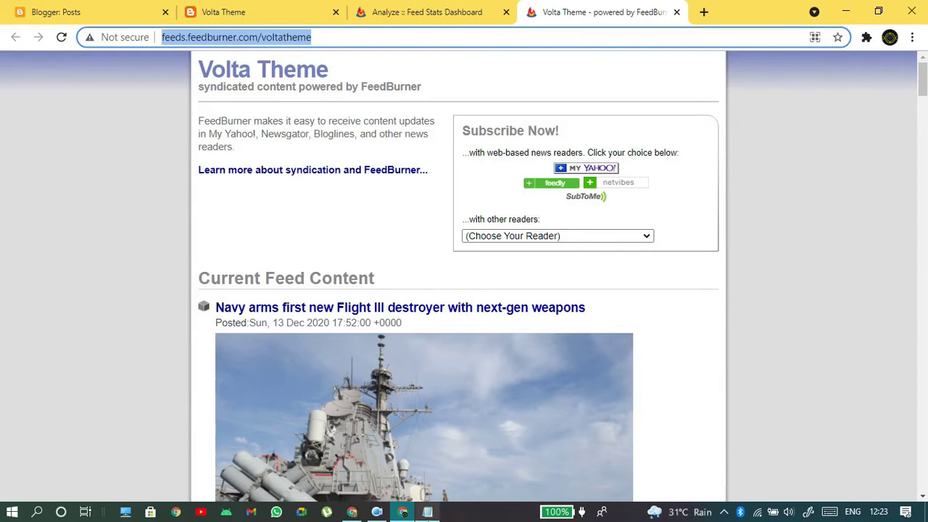
{"action": "left_click", "coordinate": [427, 512]}
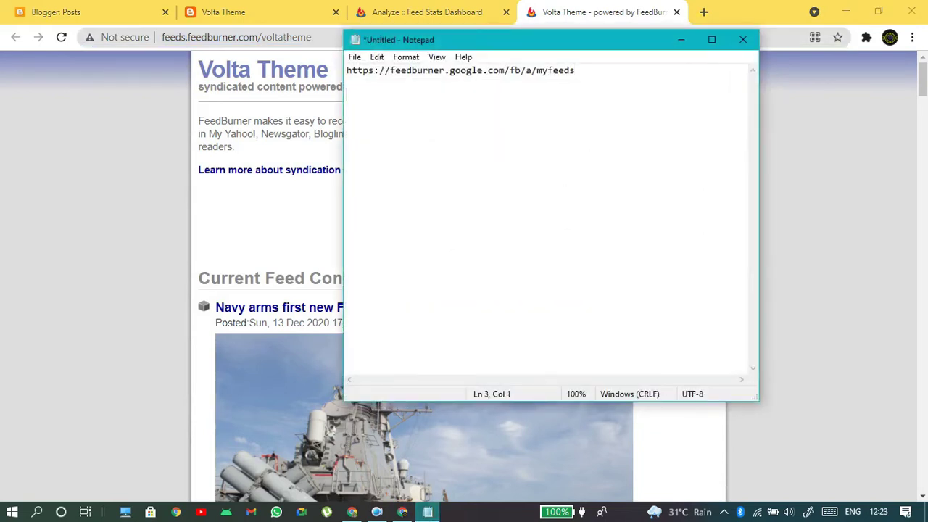
{"action": "key", "text": "ctrl+v"}
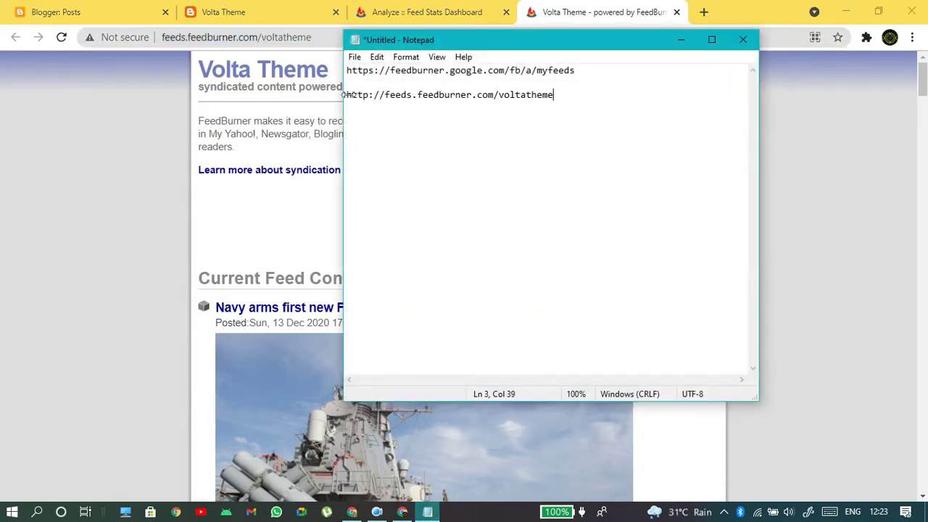
{"action": "left_click", "coordinate": [348, 96]}
{"action": "type", "text": "feed "}
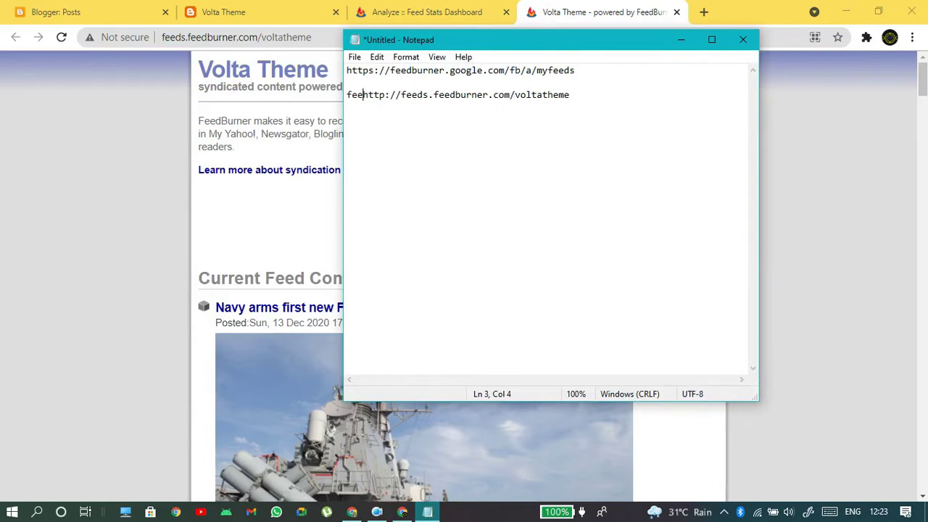
{"action": "type", "text": "ut"}
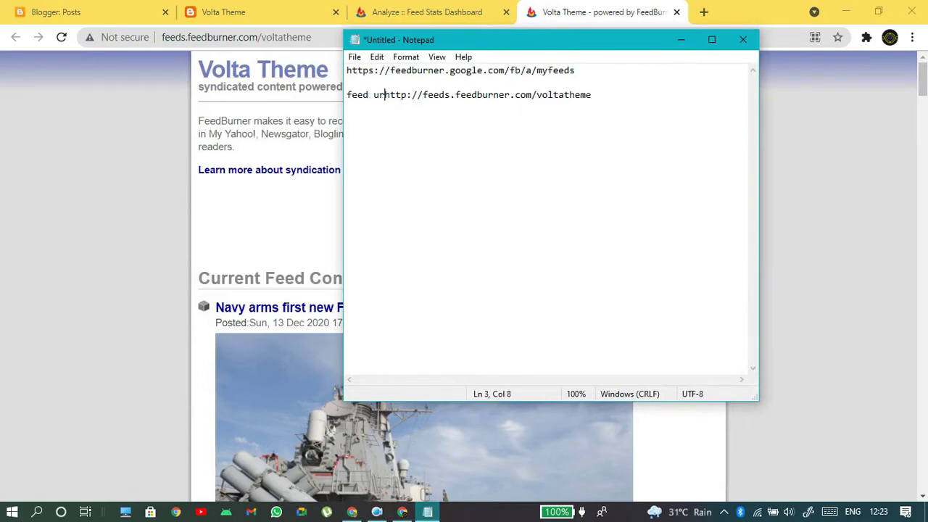
{"action": "type", "text": "l -"}
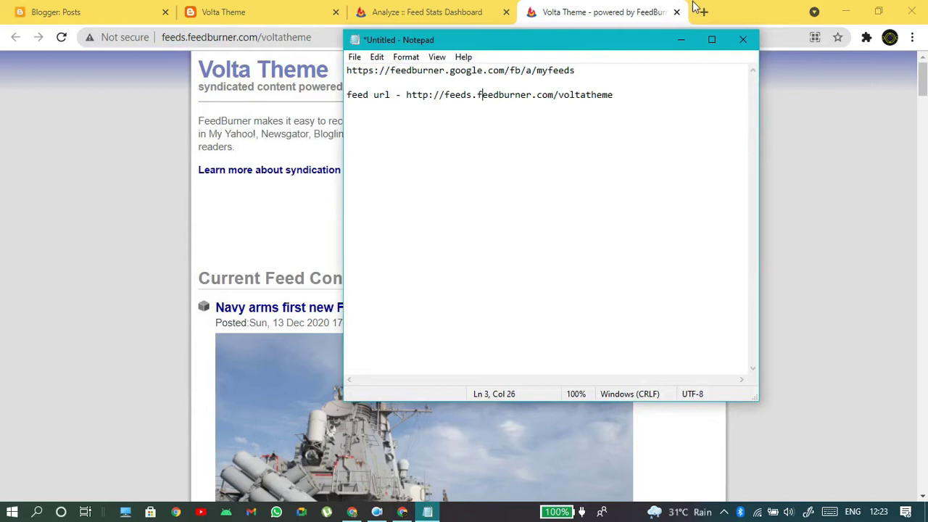
{"action": "left_click", "coordinate": [673, 39]}
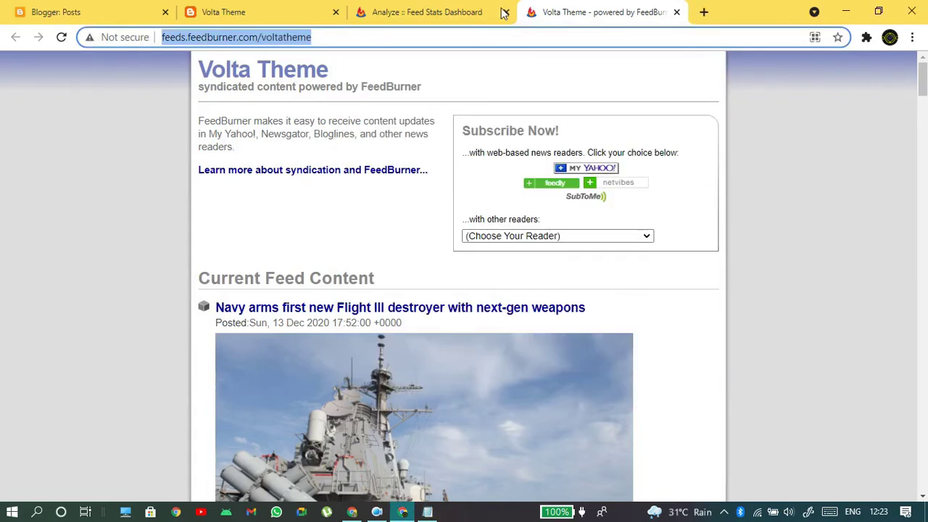
- Search 'google news publisher' in a new tab and open the Publisher Center result
{"action": "left_click", "coordinate": [703, 10]}
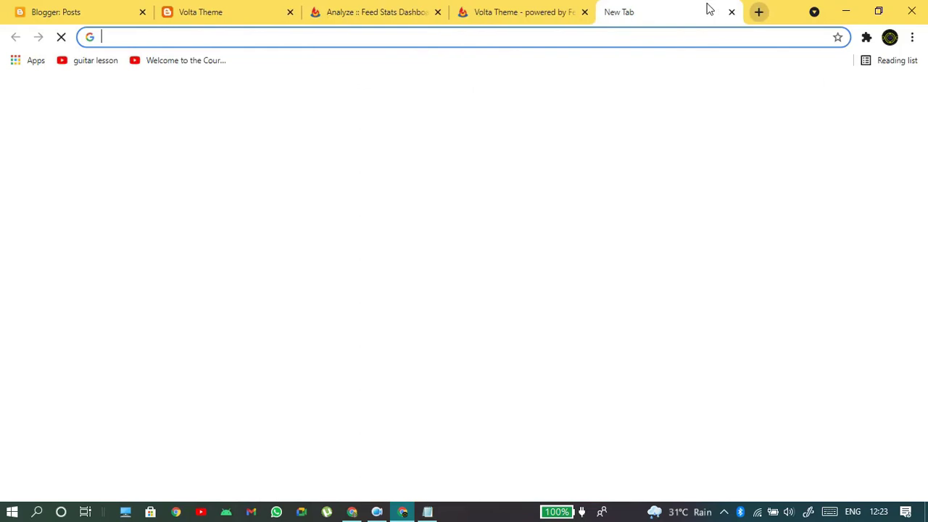
{"action": "type", "text": "google"}
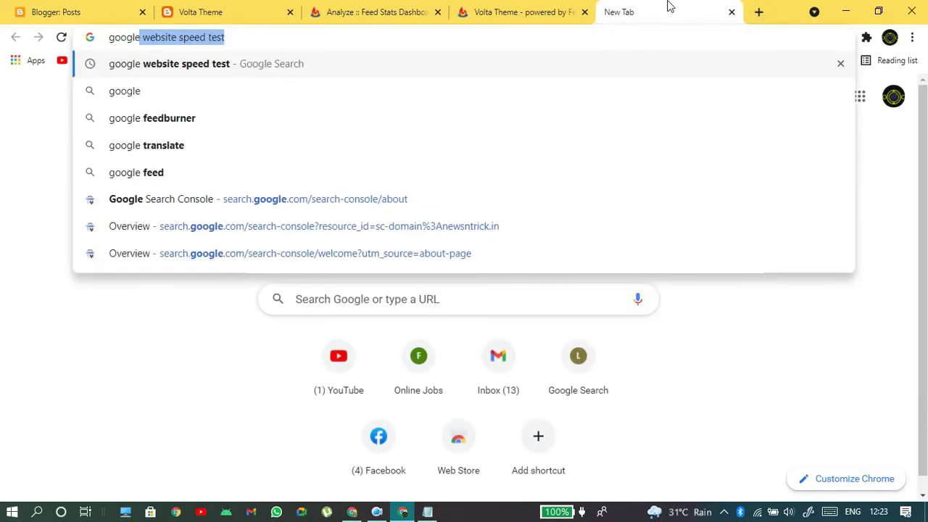
{"action": "type", "text": " news"}
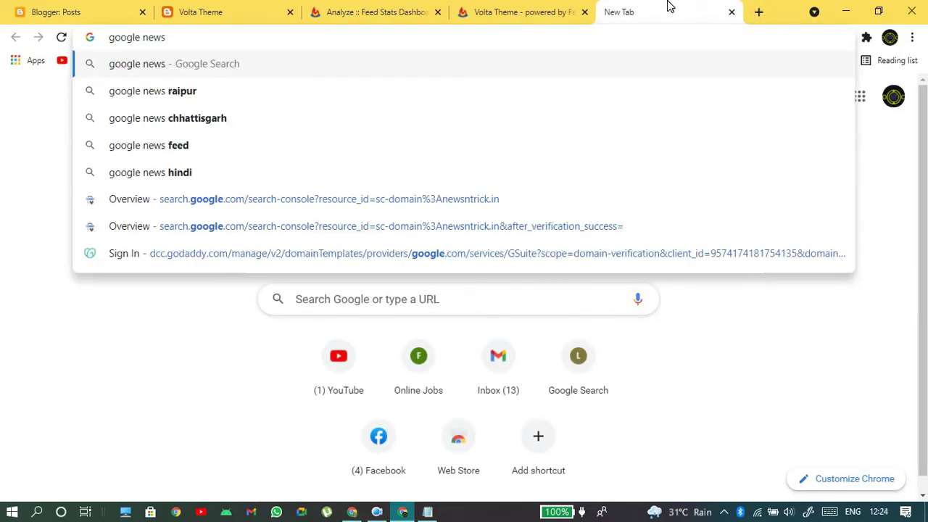
{"action": "type", "text": " pub"}
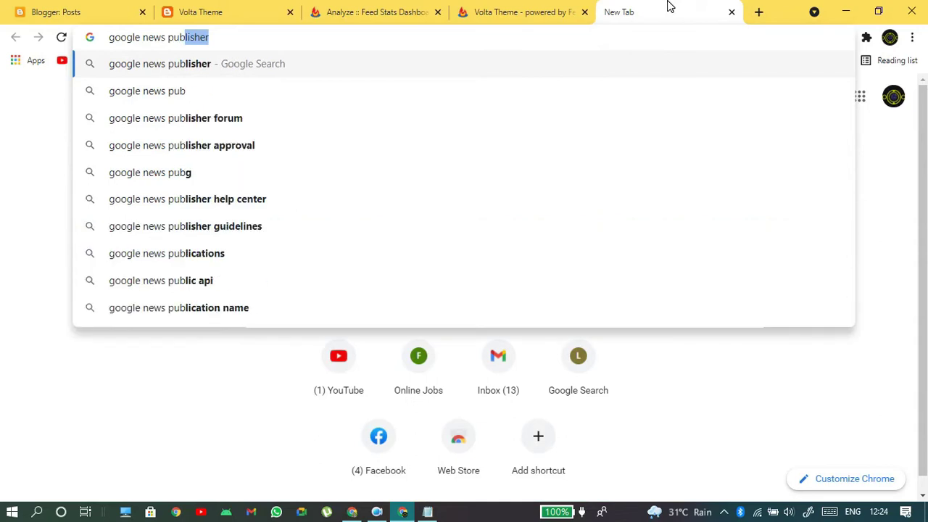
{"action": "key", "text": "Return"}
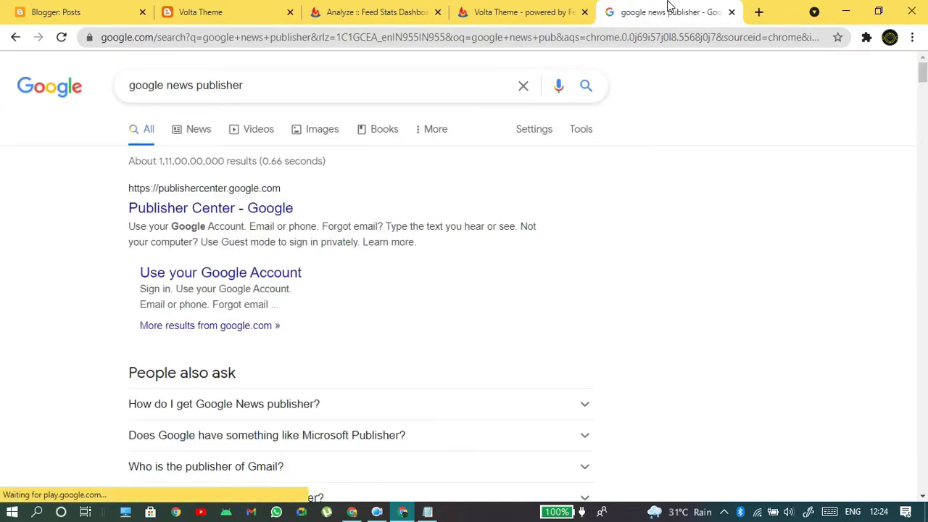
{"action": "left_click_drag", "start_coordinate": [285, 91], "coordinate": [118, 99]}
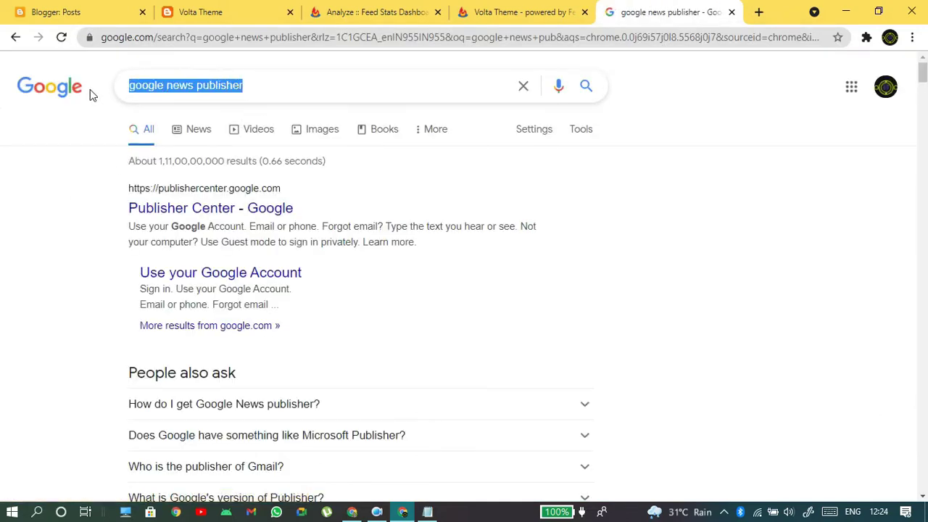
{"action": "left_click_drag", "start_coordinate": [118, 215], "coordinate": [290, 222]}
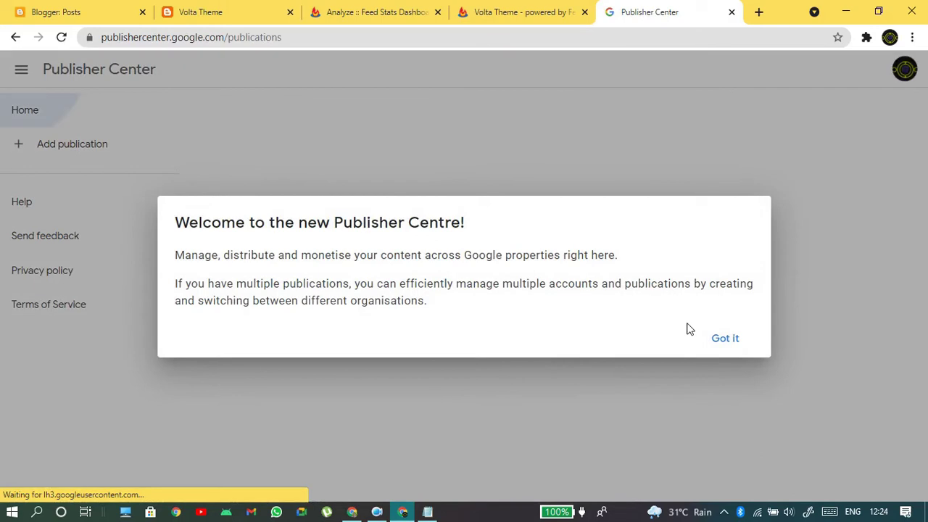
- Dismiss the welcome notice, open the Add publication form, then switch to Blogger's Posts list
{"action": "left_click", "coordinate": [747, 337]}
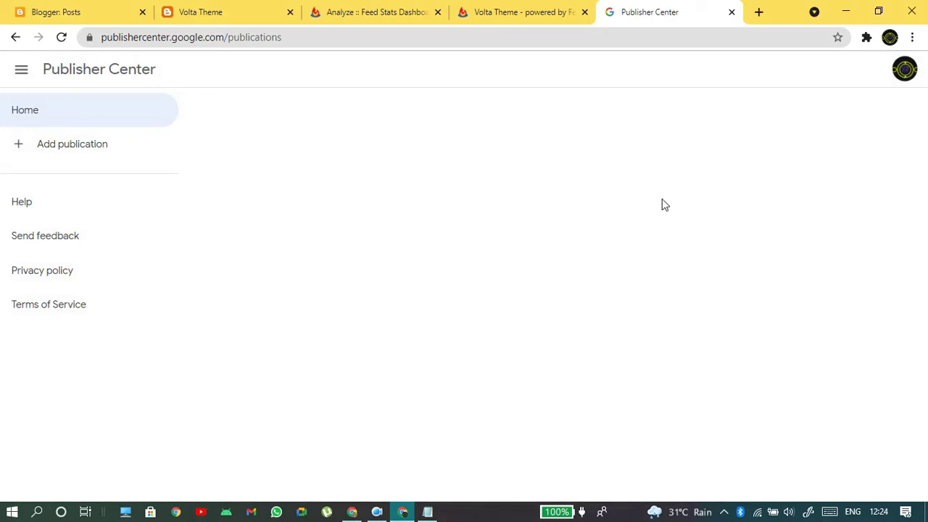
{"action": "left_click", "coordinate": [61, 152]}
{"action": "left_click", "coordinate": [415, 245]}
{"action": "left_click", "coordinate": [375, 235]}
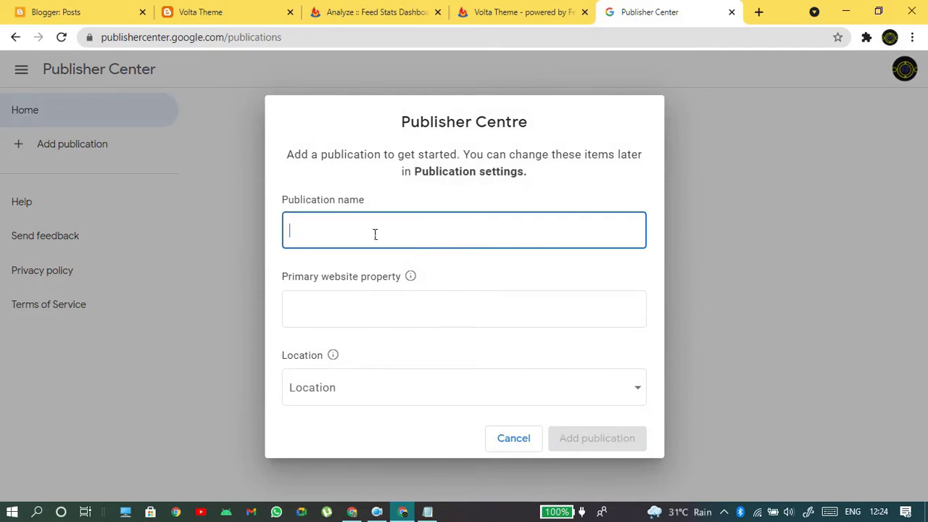
{"action": "left_click", "coordinate": [240, 9]}
{"action": "left_click", "coordinate": [148, 9]}
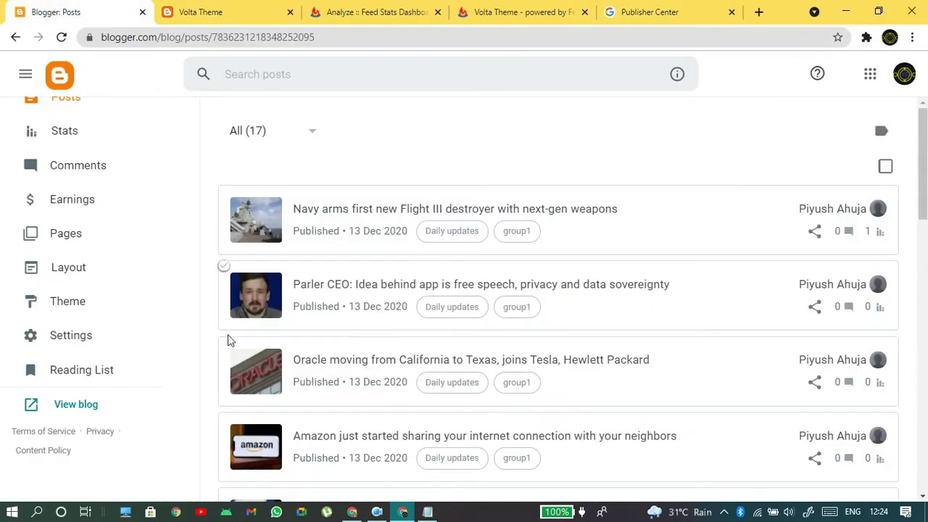
- Scroll through the Volta Theme blog's 17 posts, then go back to the Publisher Center form
{"action": "scroll", "coordinate": [707, 297], "scroll_direction": "down", "scroll_amount": 5}
{"action": "scroll", "coordinate": [729, 445], "scroll_direction": "down", "scroll_amount": 1}
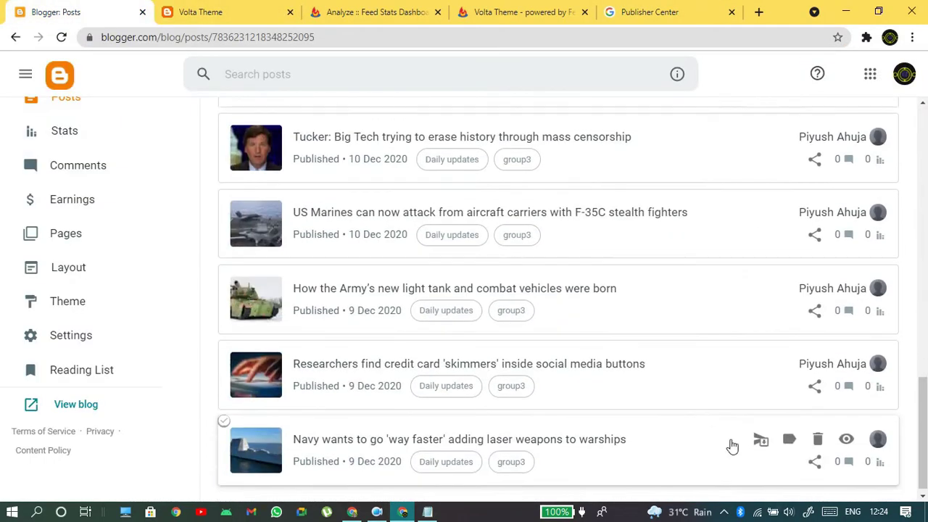
{"action": "scroll", "coordinate": [562, 294], "scroll_direction": "up", "scroll_amount": 5}
{"action": "scroll", "coordinate": [566, 290], "scroll_direction": "up", "scroll_amount": 7}
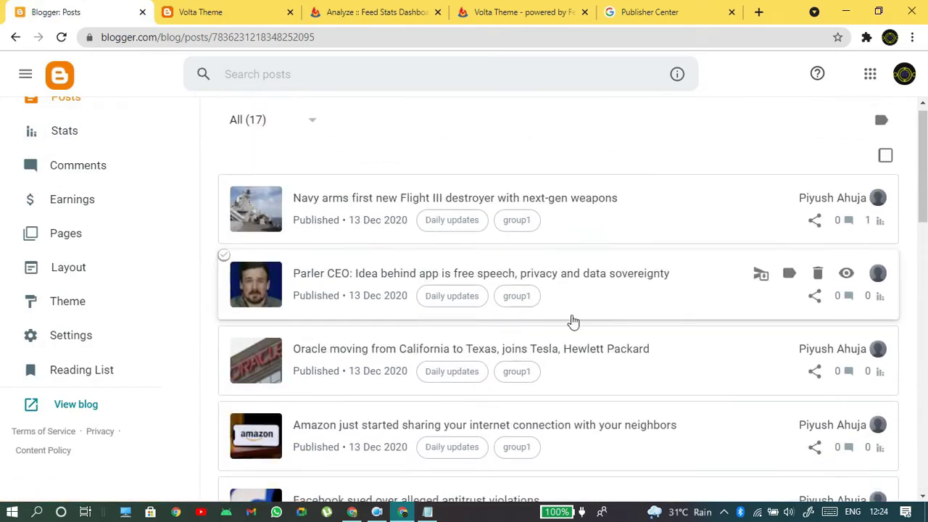
{"action": "scroll", "coordinate": [104, 207], "scroll_direction": "up", "scroll_amount": 3}
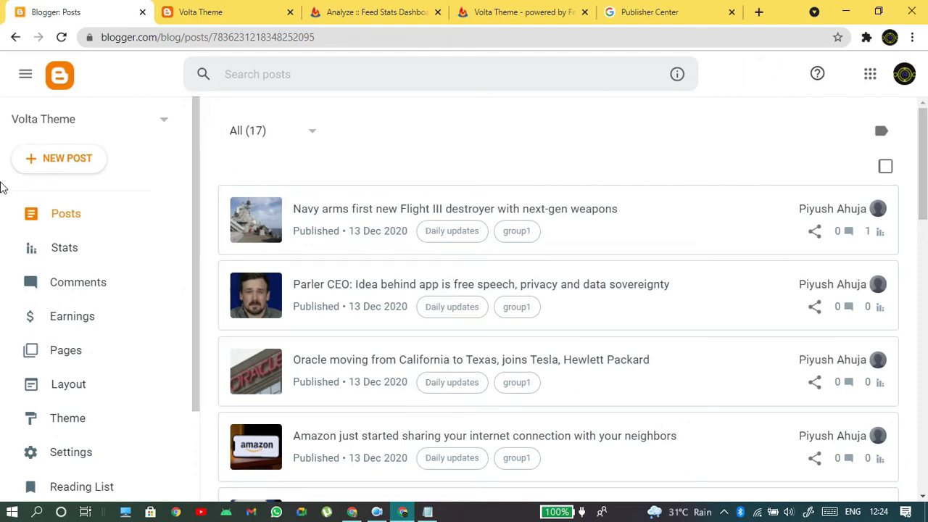
{"action": "left_click", "coordinate": [718, 11]}
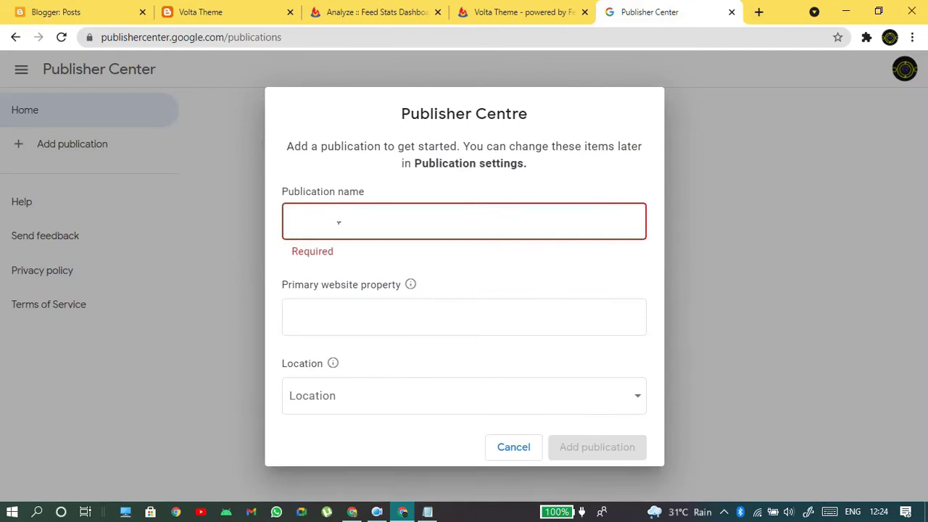
- Name the new publication Demo Theme
{"action": "left_click", "coordinate": [338, 223]}
{"action": "type", "text": "Demo Theme"}
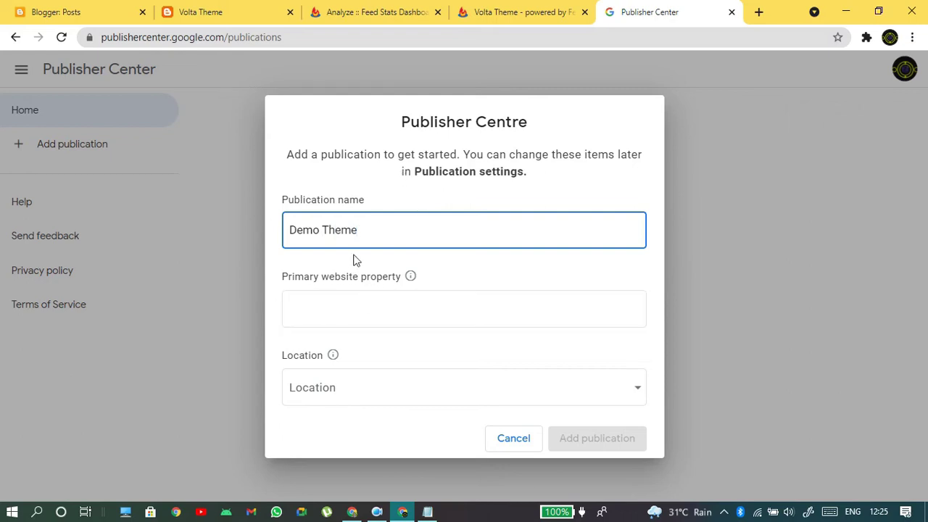
{"action": "left_click_drag", "start_coordinate": [386, 228], "coordinate": [130, 249]}
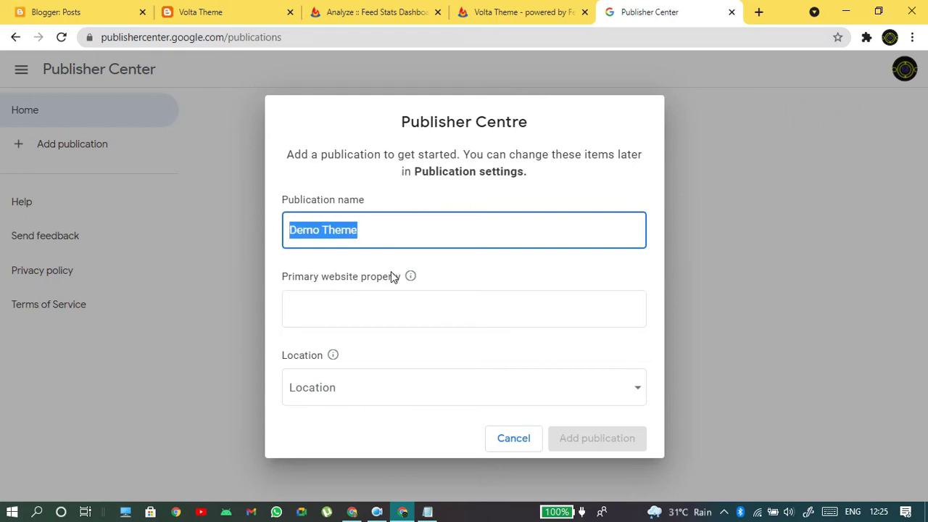
{"action": "left_click", "coordinate": [291, 283]}
{"action": "mouse_move", "coordinate": [408, 281]}
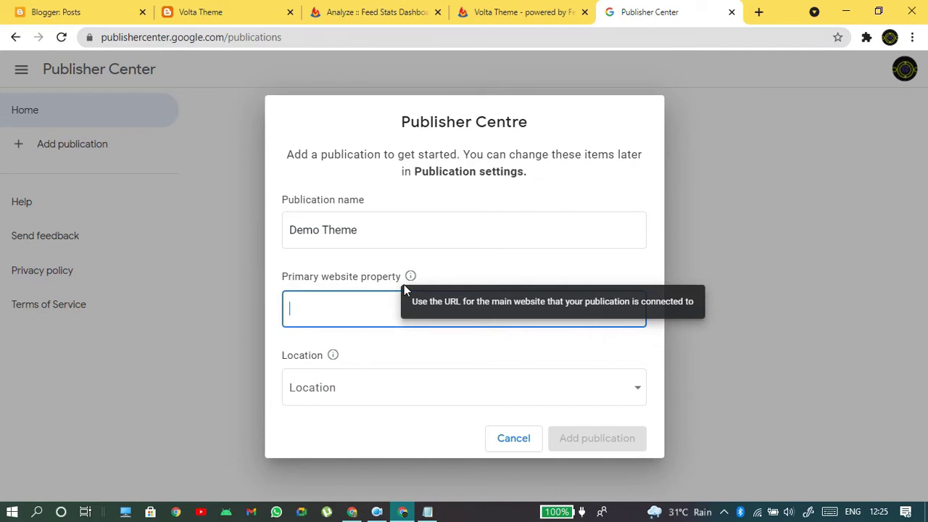
{"action": "left_click", "coordinate": [206, 12]}
{"action": "double_click", "coordinate": [197, 37]}
{"action": "left_click", "coordinate": [197, 38]}
{"action": "key", "text": "ctrl+c"}
{"action": "left_click", "coordinate": [649, 11]}
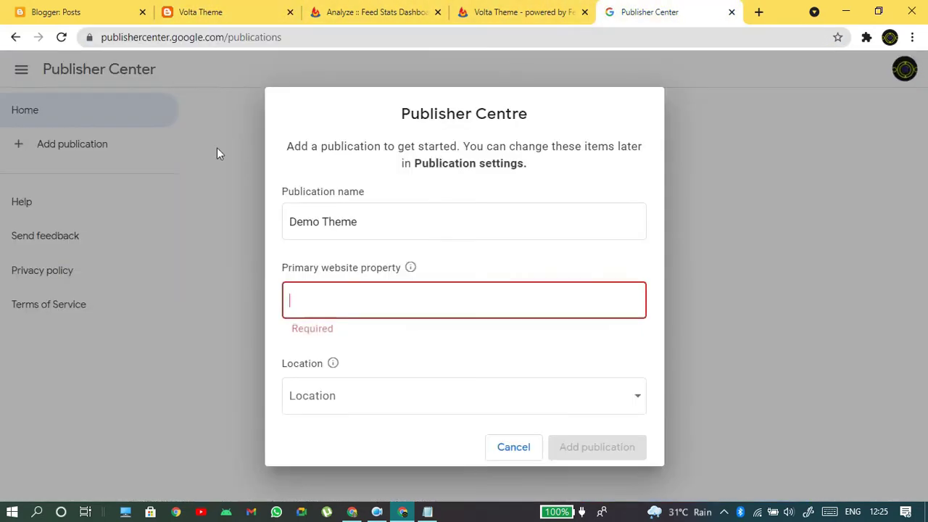
{"action": "left_click", "coordinate": [357, 312]}
{"action": "key", "text": "ctrl+v"}
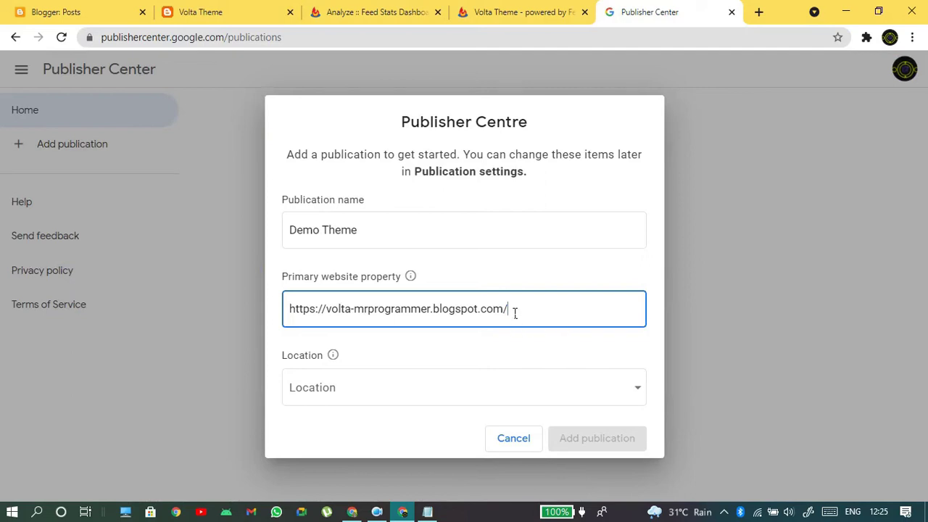
{"action": "left_click_drag", "start_coordinate": [515, 312], "coordinate": [248, 321]}
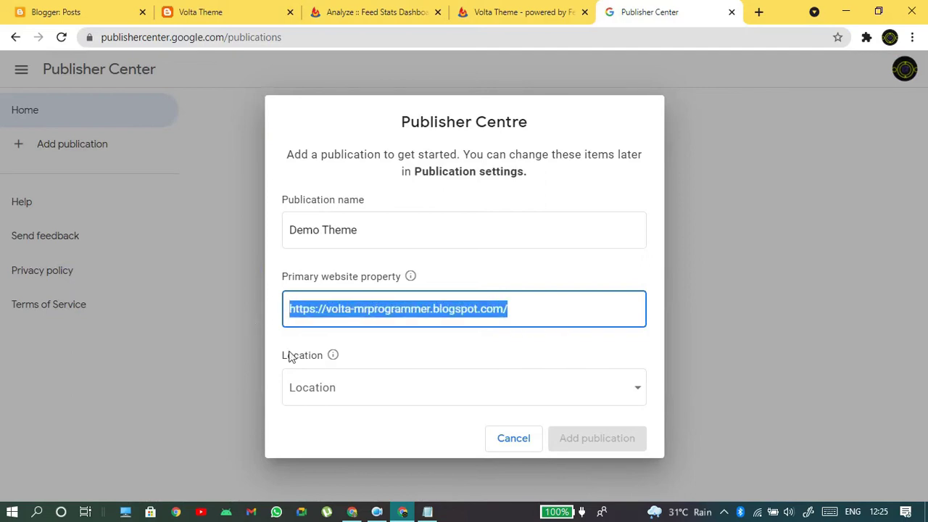
- Choose India as the publication's location
{"action": "left_click", "coordinate": [372, 378]}
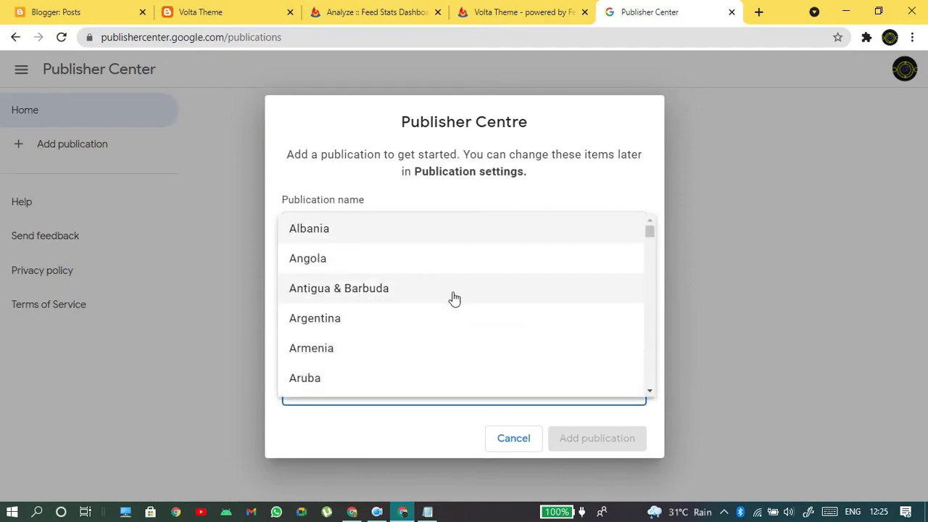
{"action": "scroll", "coordinate": [451, 298], "scroll_direction": "down", "scroll_amount": 1}
{"action": "scroll", "coordinate": [421, 283], "scroll_direction": "down", "scroll_amount": 4}
{"action": "scroll", "coordinate": [484, 267], "scroll_direction": "down", "scroll_amount": 2}
{"action": "scroll", "coordinate": [487, 268], "scroll_direction": "down", "scroll_amount": 7}
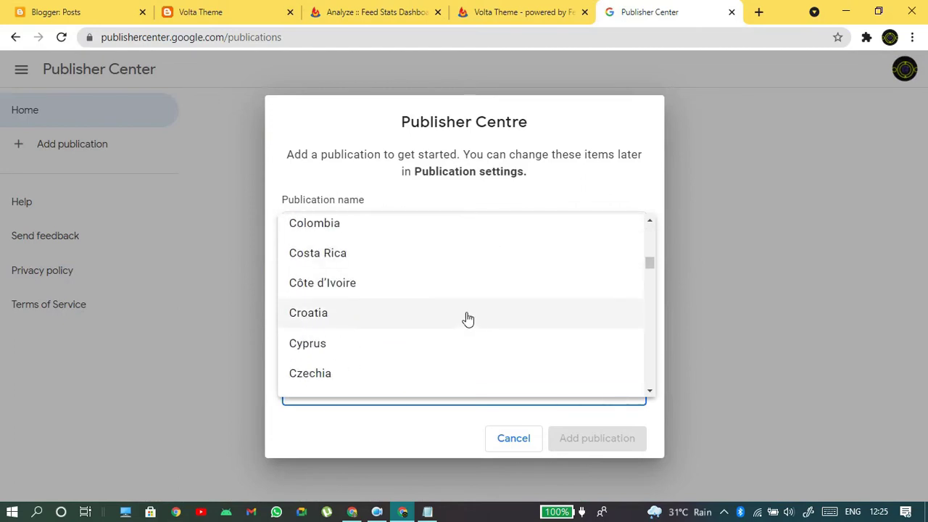
{"action": "scroll", "coordinate": [466, 319], "scroll_direction": "down", "scroll_amount": 5}
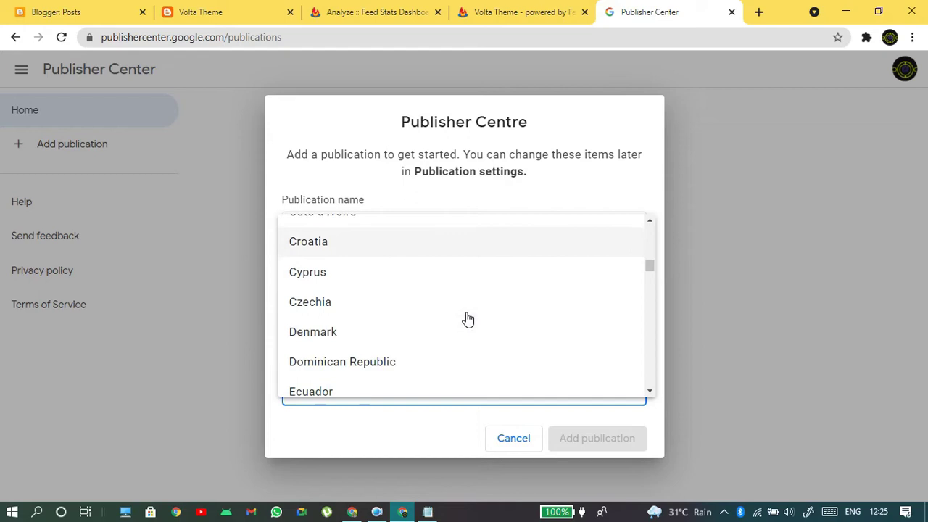
{"action": "scroll", "coordinate": [455, 374], "scroll_direction": "down", "scroll_amount": 7}
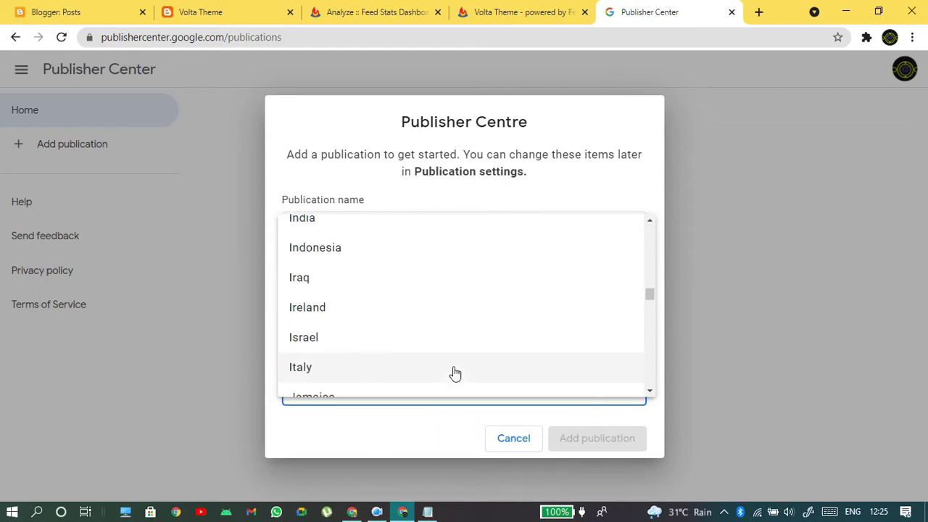
{"action": "scroll", "coordinate": [406, 345], "scroll_direction": "up", "scroll_amount": 2}
{"action": "left_click", "coordinate": [297, 361]}
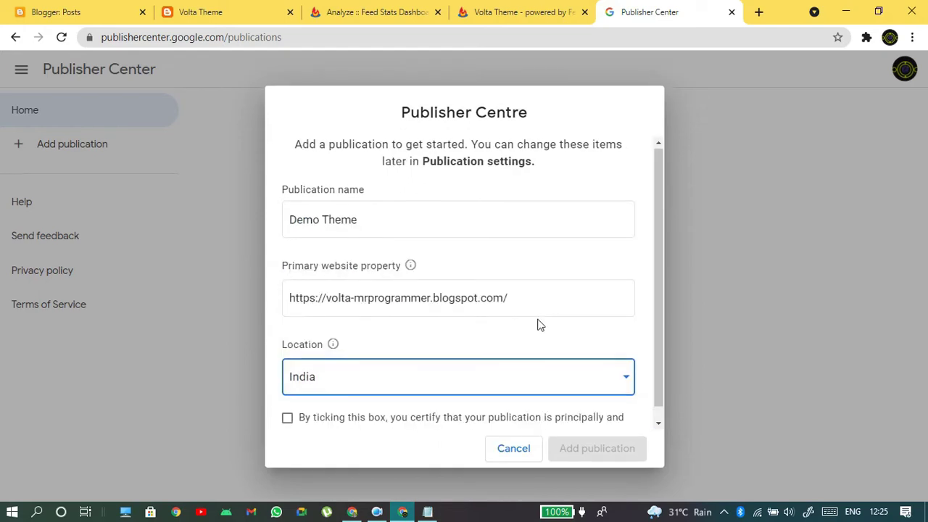
- Certify the publication is based in India and create Demo Theme
{"action": "scroll", "coordinate": [538, 324], "scroll_direction": "down", "scroll_amount": 1}
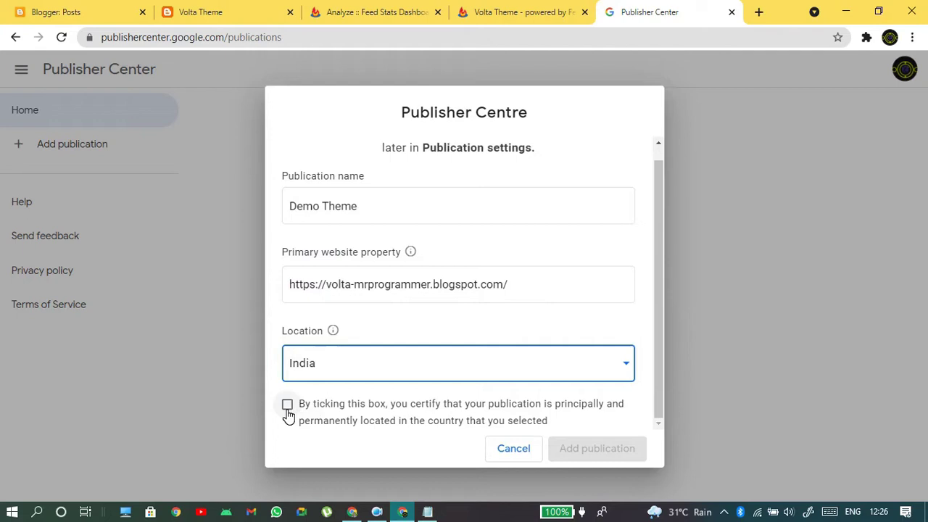
{"action": "left_click", "coordinate": [288, 411]}
{"action": "left_click", "coordinate": [621, 450]}
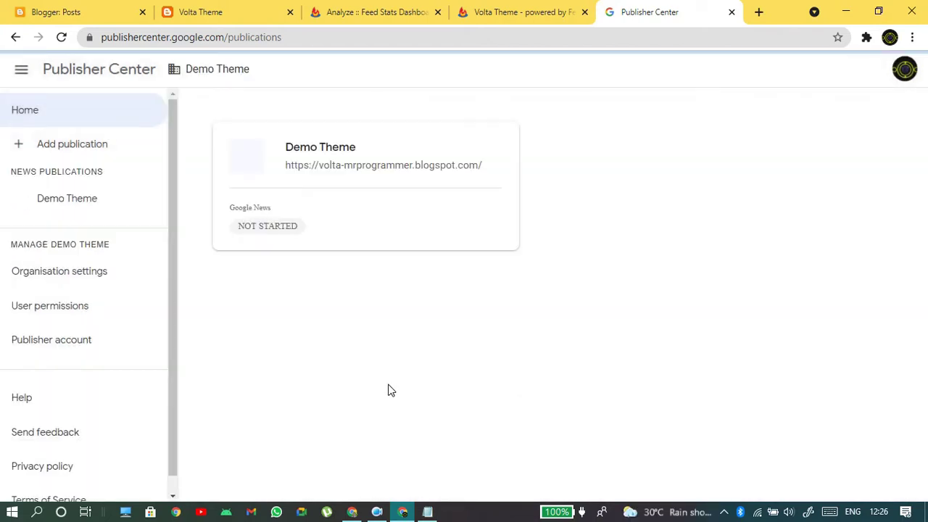
- Open Demo Theme's Google News card and enter its Edit settings form
{"action": "scroll", "coordinate": [744, 280], "scroll_direction": "down", "scroll_amount": 1}
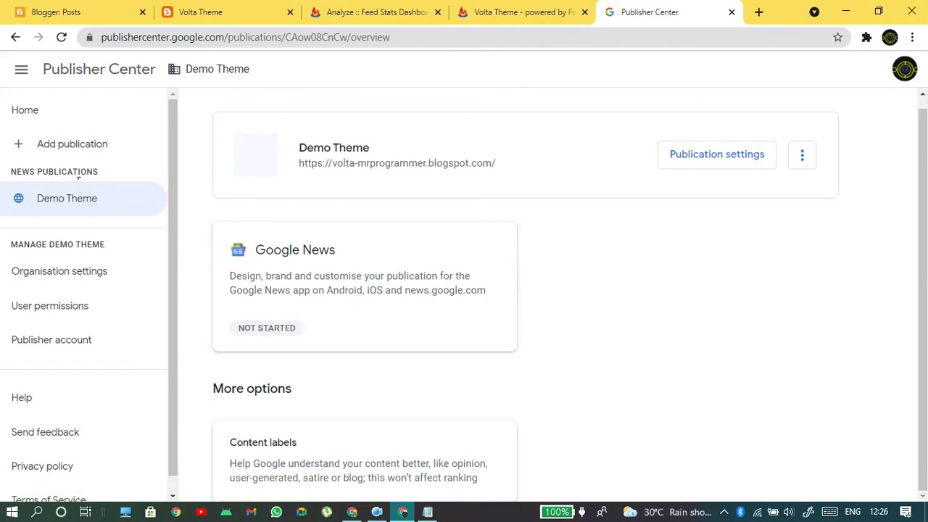
{"action": "left_click_drag", "start_coordinate": [8, 172], "coordinate": [33, 206]}
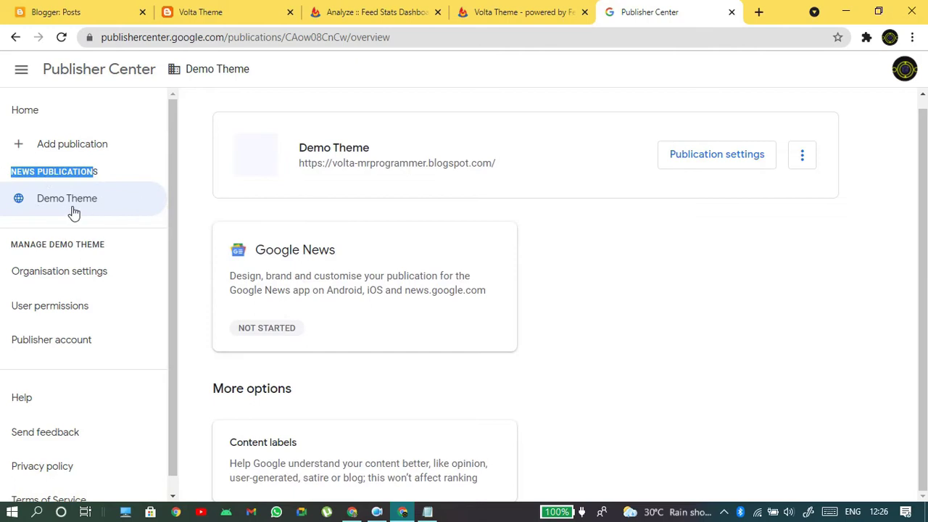
{"action": "left_click", "coordinate": [660, 292]}
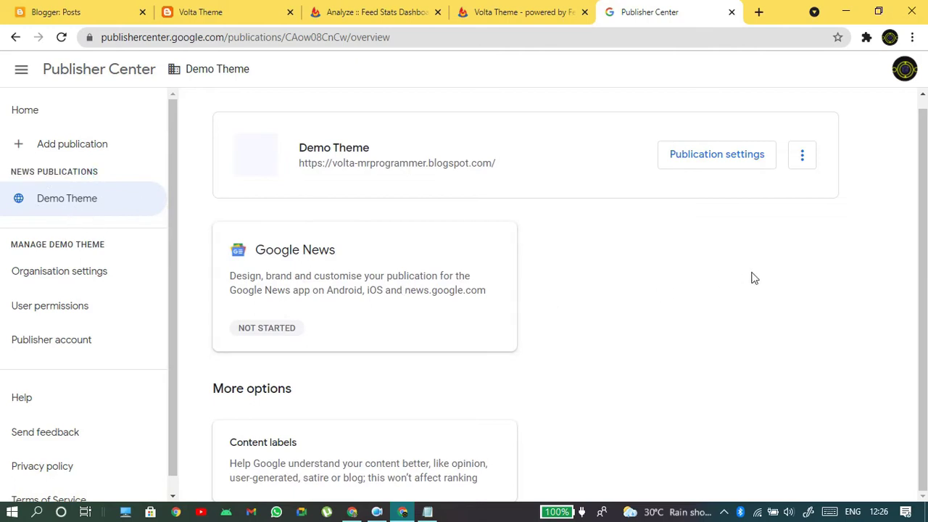
{"action": "left_click", "coordinate": [392, 284]}
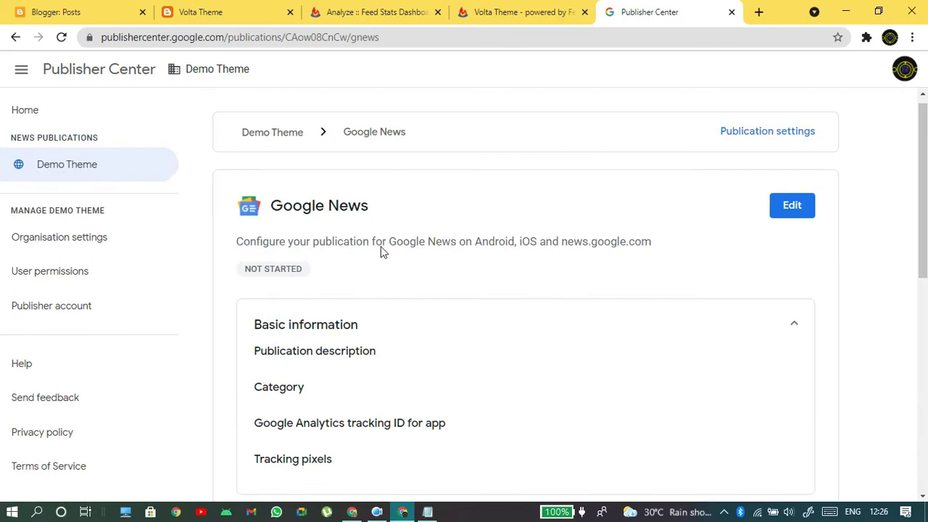
{"action": "scroll", "coordinate": [706, 166], "scroll_direction": "down", "scroll_amount": 3}
{"action": "scroll", "coordinate": [648, 197], "scroll_direction": "up", "scroll_amount": 3}
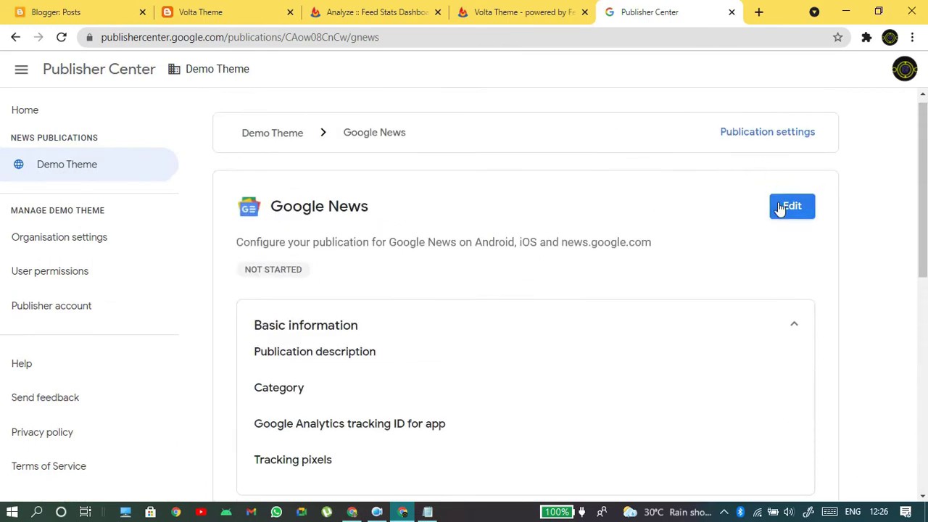
{"action": "left_click", "coordinate": [790, 206]}
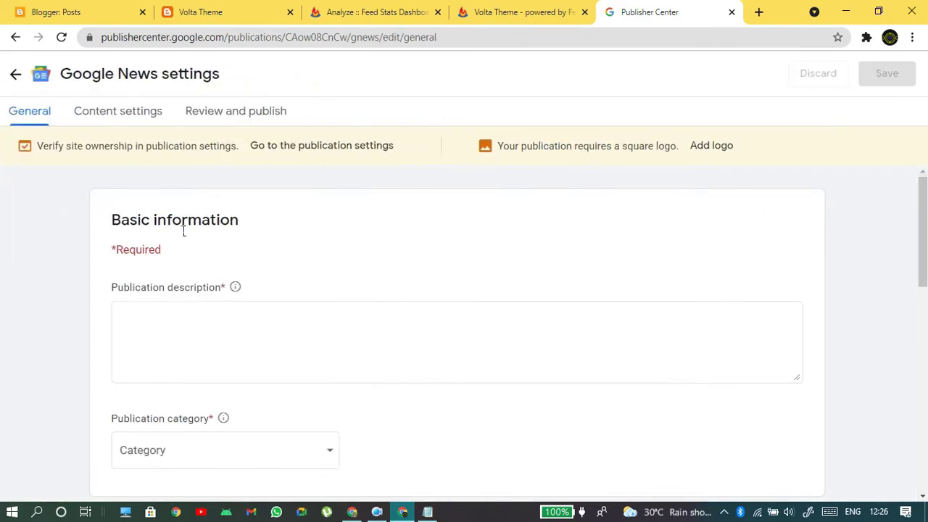
{"action": "left_click_drag", "start_coordinate": [51, 147], "coordinate": [261, 146]}
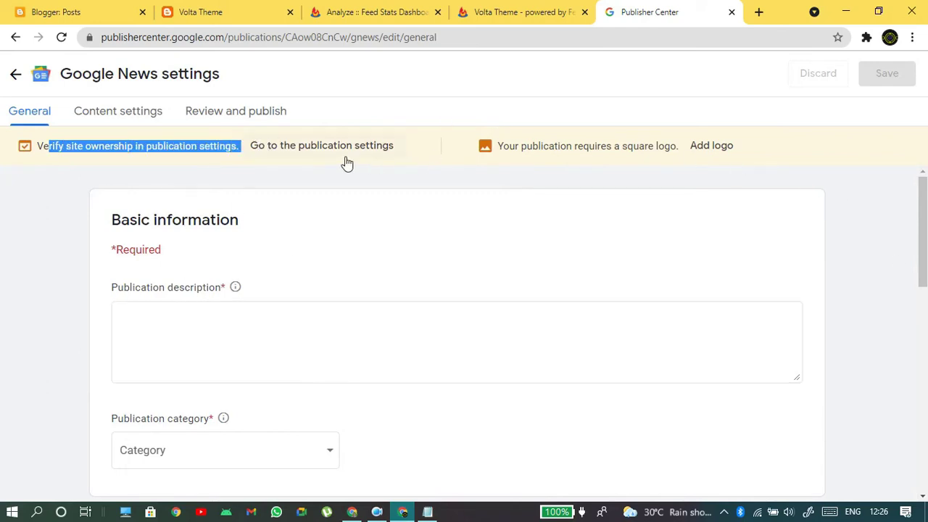
{"action": "left_click", "coordinate": [302, 154]}
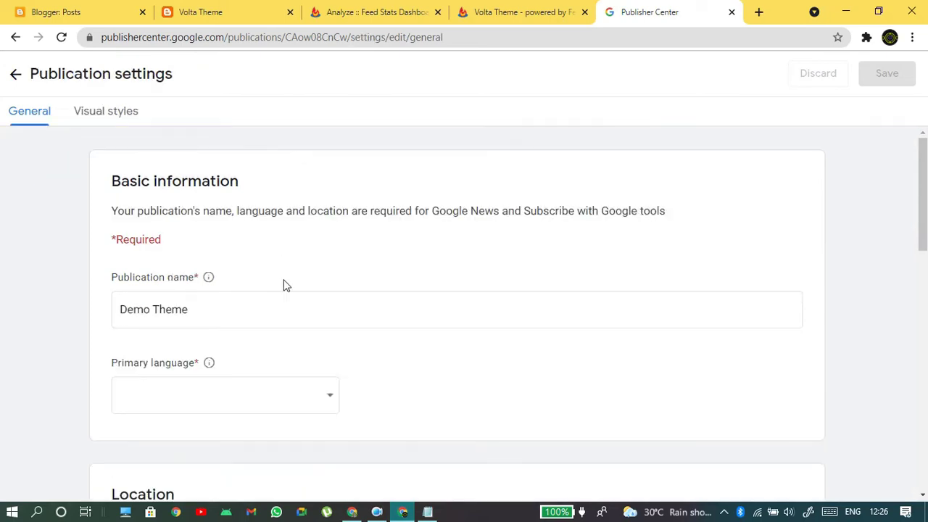
{"action": "scroll", "coordinate": [301, 250], "scroll_direction": "down", "scroll_amount": 3}
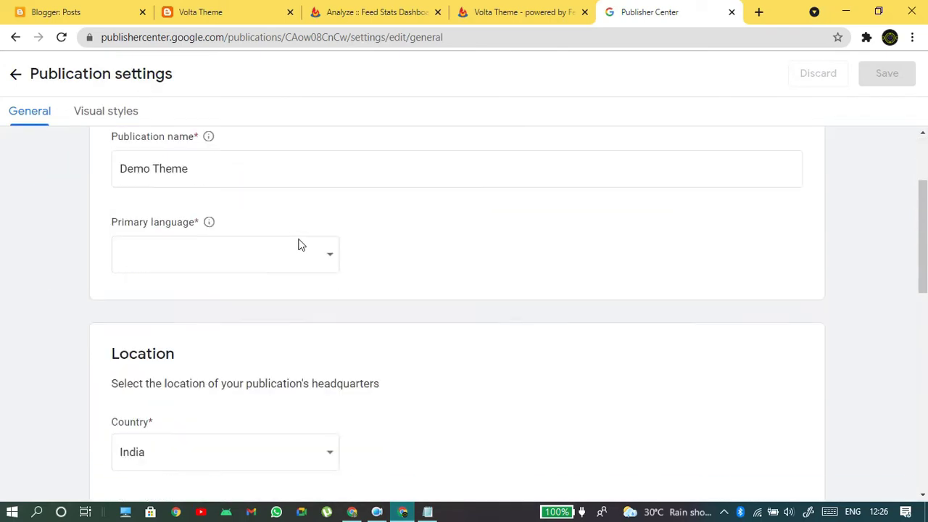
{"action": "scroll", "coordinate": [336, 207], "scroll_direction": "down", "scroll_amount": 4}
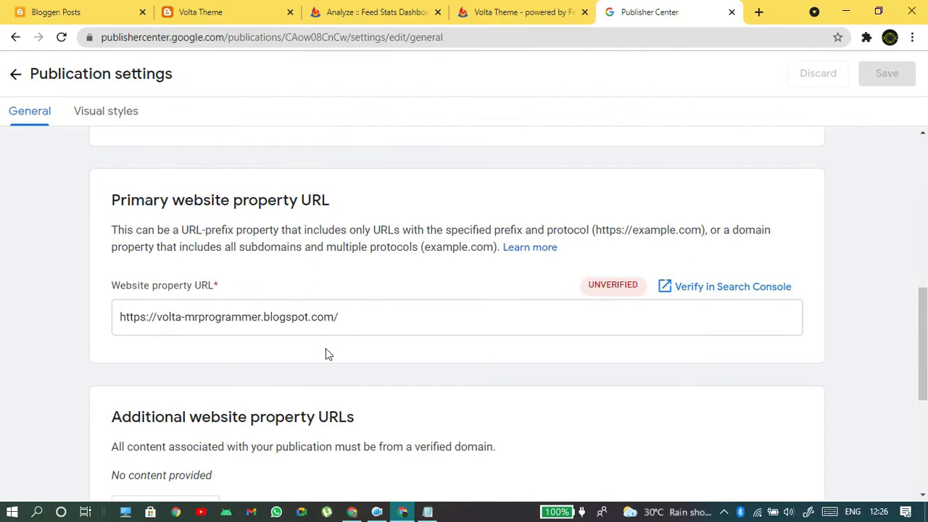
{"action": "left_click_drag", "start_coordinate": [578, 286], "coordinate": [646, 282]}
{"action": "left_click", "coordinate": [373, 266]}
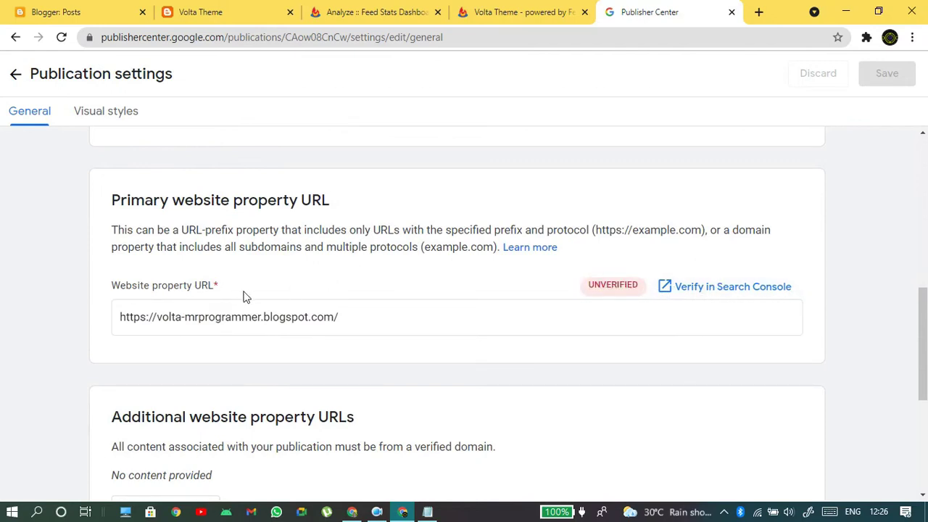
{"action": "left_click", "coordinate": [710, 296]}
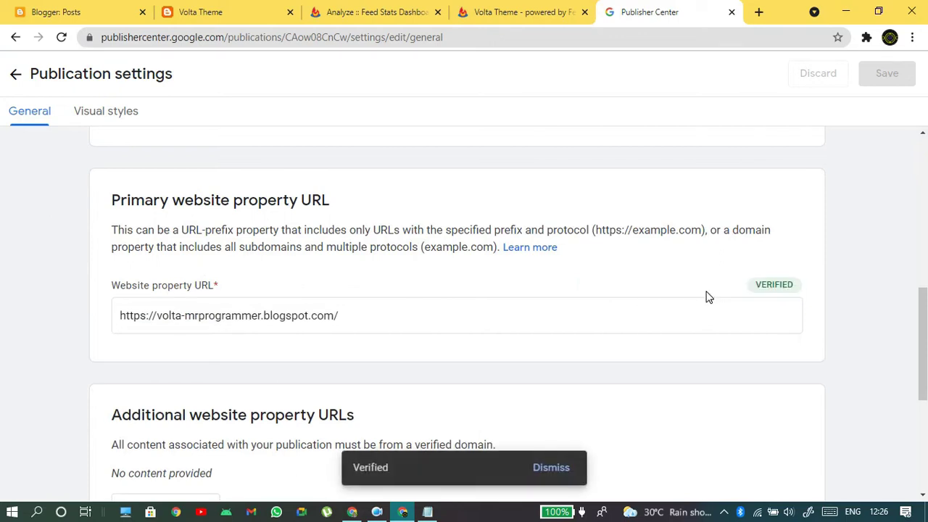
{"action": "left_click_drag", "start_coordinate": [368, 468], "coordinate": [390, 469]}
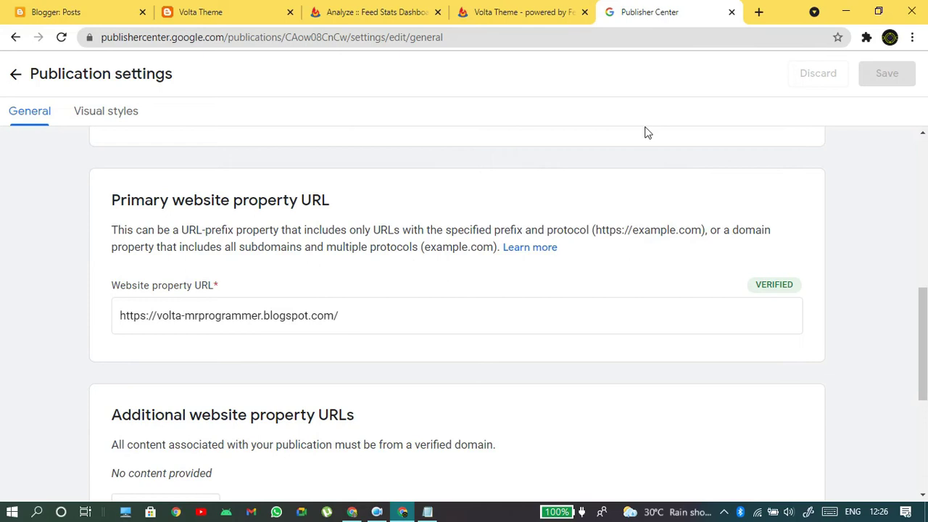
{"action": "left_click", "coordinate": [759, 13]}
- Search Google for 'search console', then return to the Publisher Center settings
{"action": "type", "text": "ser"}
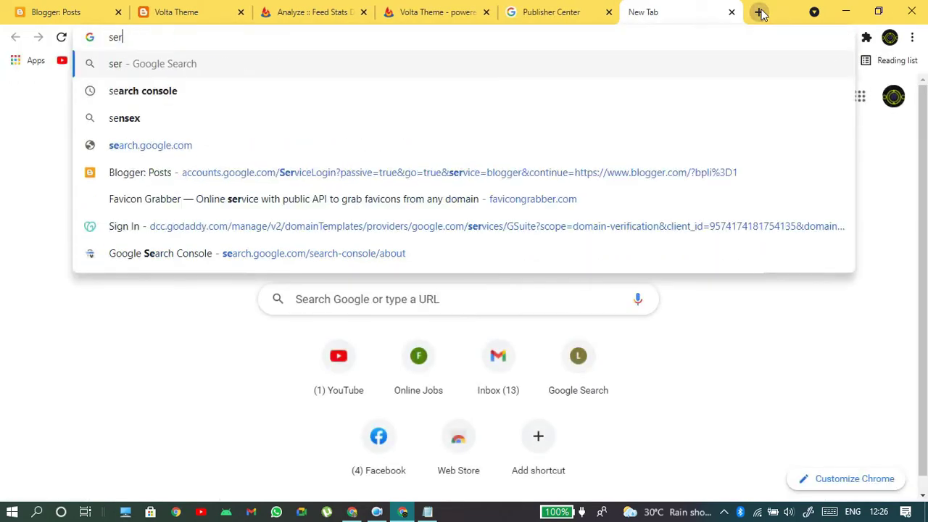
{"action": "key", "text": "BackSpace"}
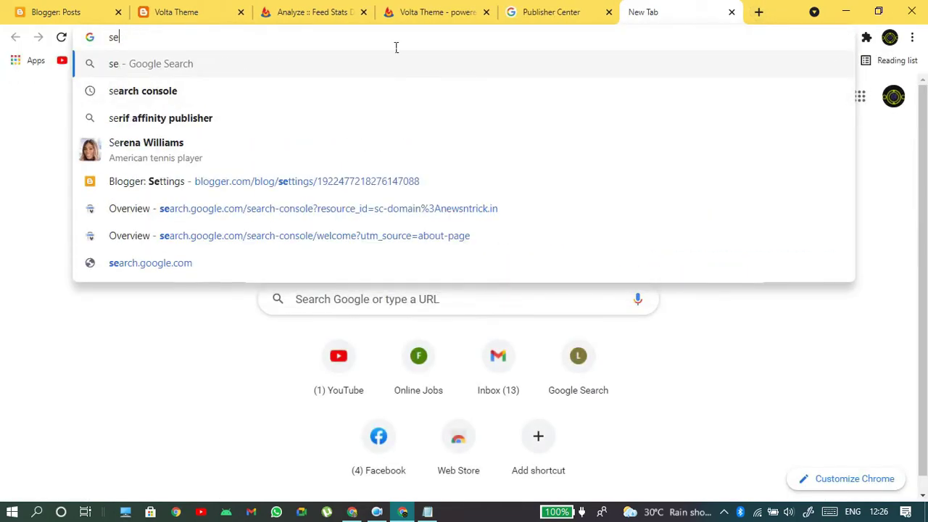
{"action": "type", "text": "arch"}
{"action": "key", "text": "Return"}
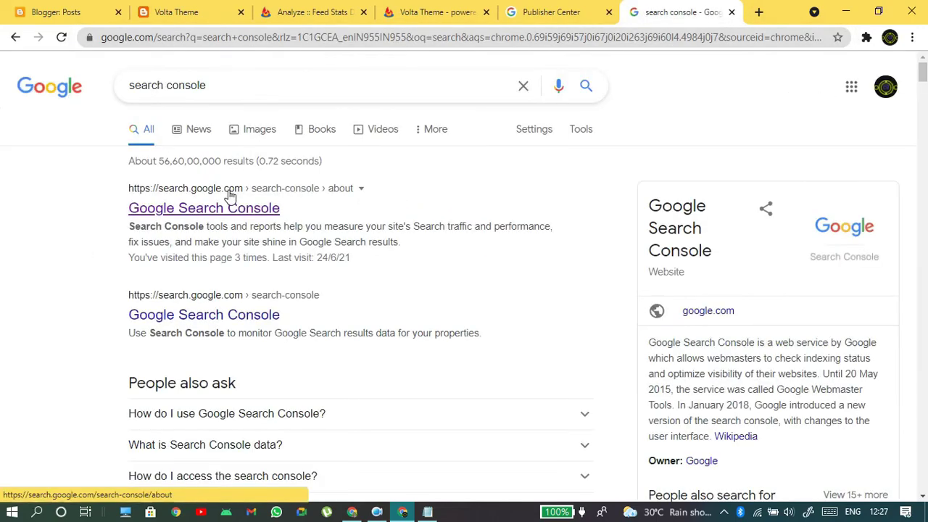
{"action": "left_click", "coordinate": [541, 11]}
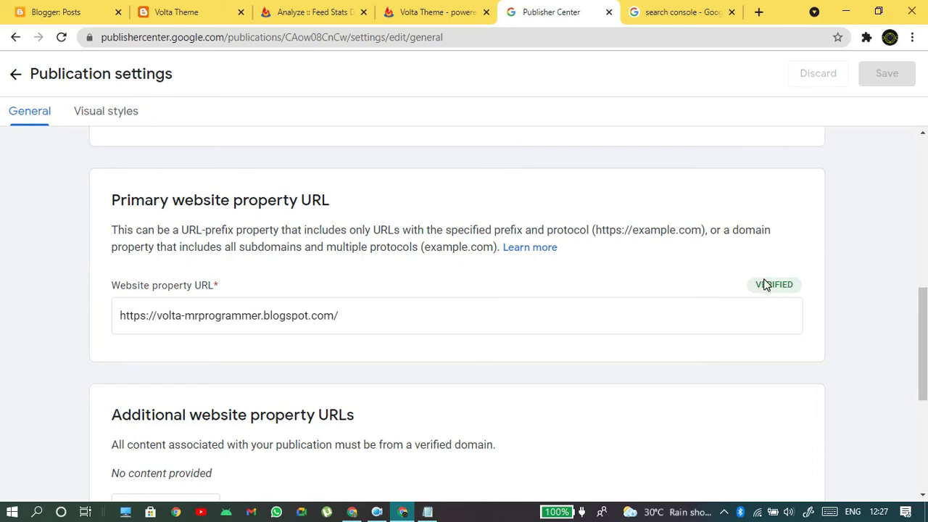
- Close the search console tab and open the '+ Additional URL' dialog
{"action": "scroll", "coordinate": [580, 190], "scroll_direction": "down", "scroll_amount": 3}
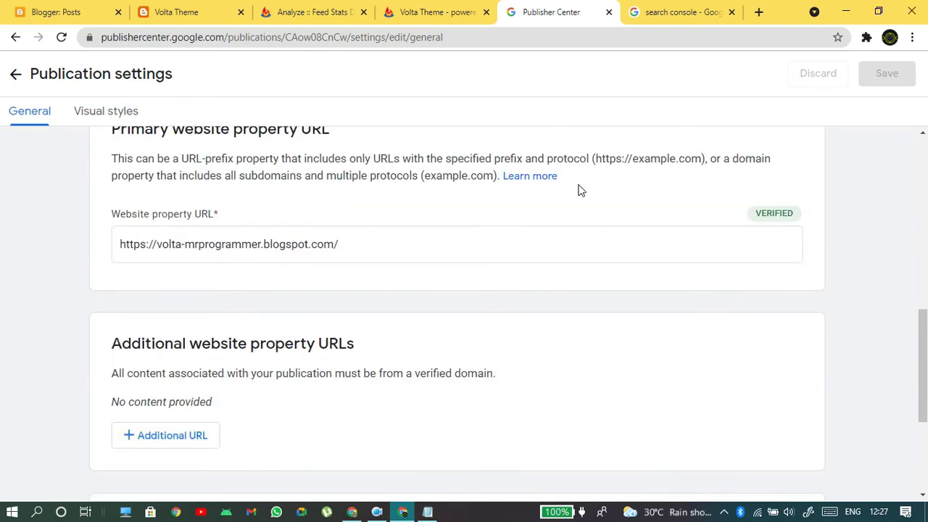
{"action": "left_click", "coordinate": [731, 12]}
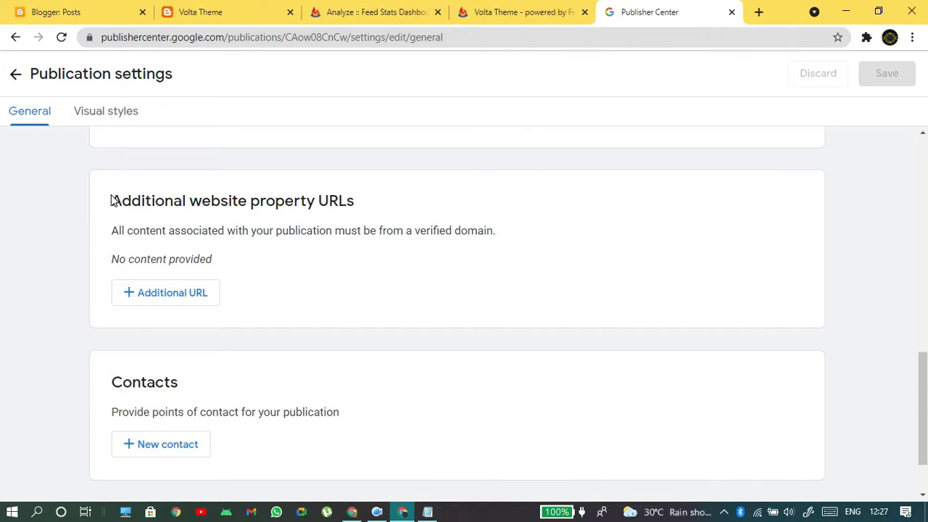
{"action": "left_click_drag", "start_coordinate": [121, 203], "coordinate": [385, 207]}
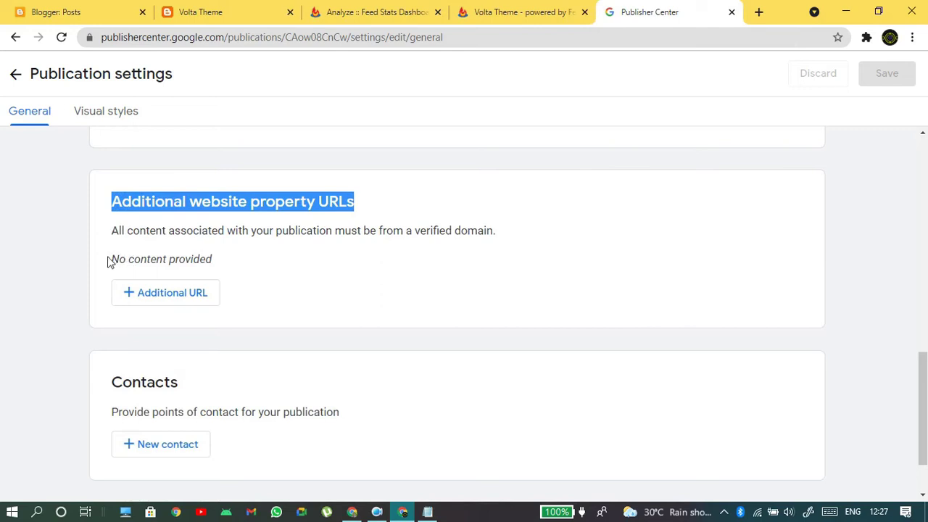
{"action": "left_click", "coordinate": [145, 287]}
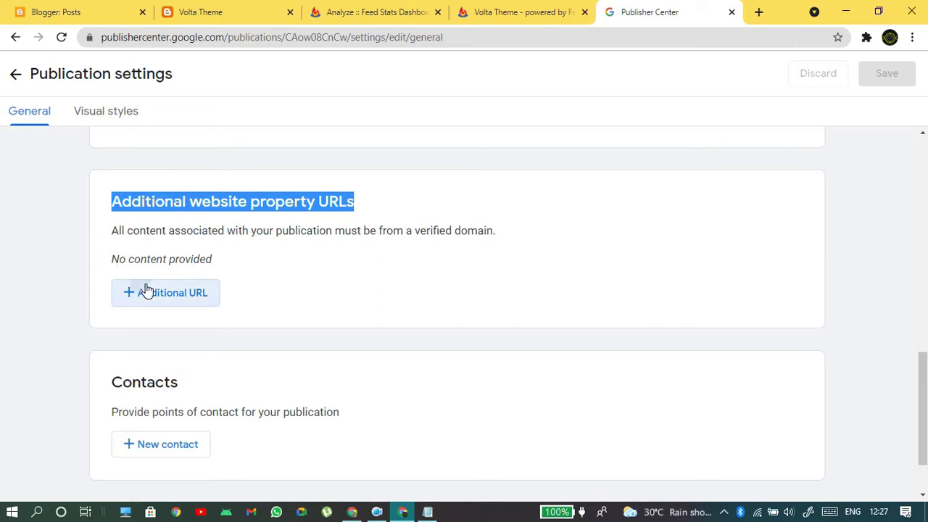
{"action": "left_click", "coordinate": [406, 305]}
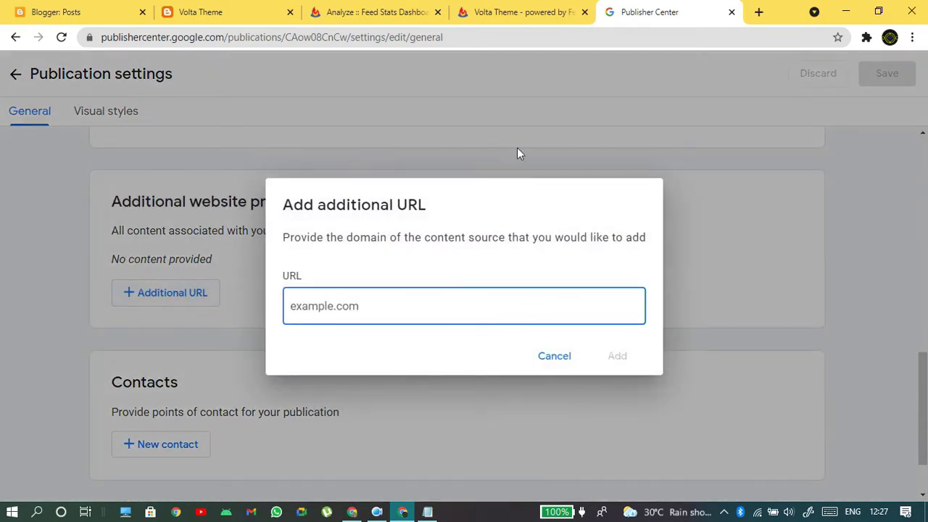
- Copy the blog's web address from the Volta Theme tab and review the add-URL dialog
{"action": "left_click", "coordinate": [257, 10]}
{"action": "left_click", "coordinate": [329, 47]}
{"action": "left_click_drag", "start_coordinate": [330, 47], "coordinate": [145, 54]}
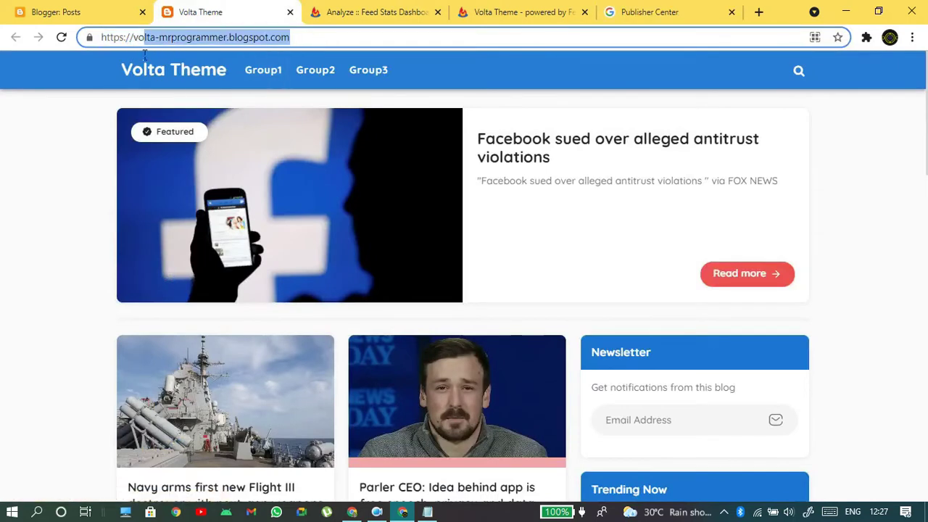
{"action": "left_click", "coordinate": [656, 11]}
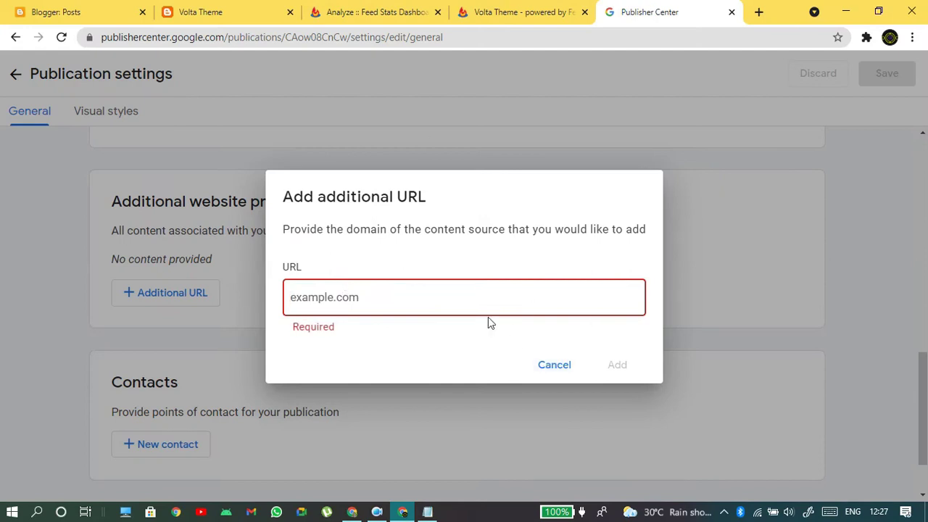
{"action": "left_click", "coordinate": [438, 314]}
{"action": "left_click_drag", "start_coordinate": [295, 204], "coordinate": [497, 255]}
{"action": "left_click", "coordinate": [664, 213]}
{"action": "left_click_drag", "start_coordinate": [665, 213], "coordinate": [646, 227]}
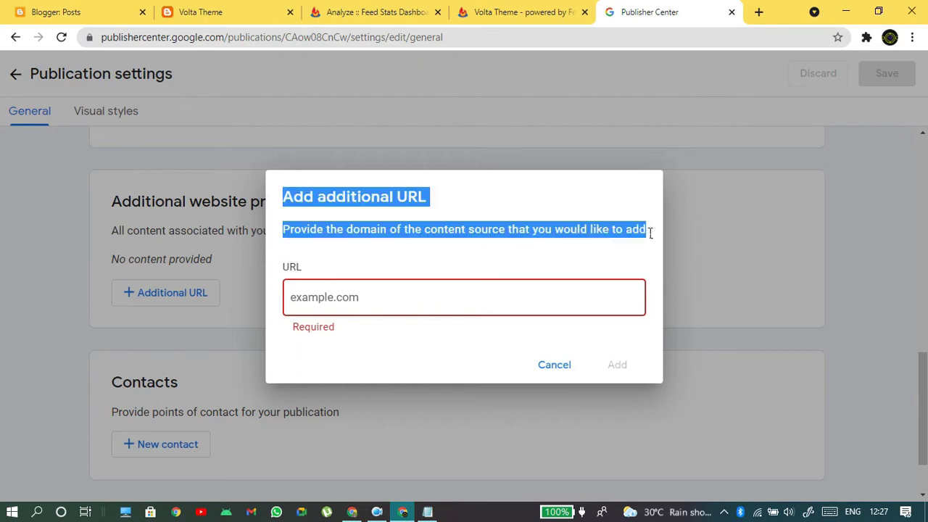
{"action": "left_click", "coordinate": [574, 260]}
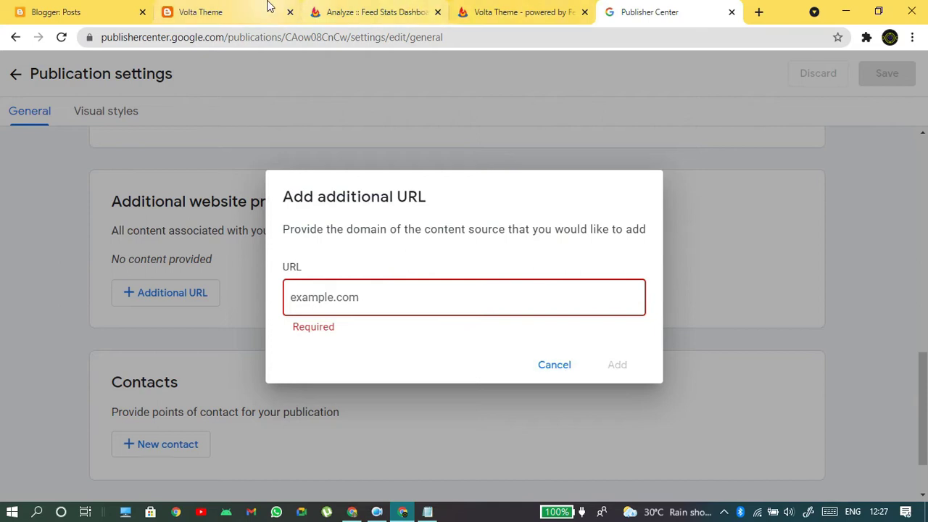
- Copy the whole blog address again, then cancel the add-URL dialog without adding anything
{"action": "left_click", "coordinate": [246, 10]}
{"action": "left_click_drag", "start_coordinate": [311, 37], "coordinate": [238, 69]}
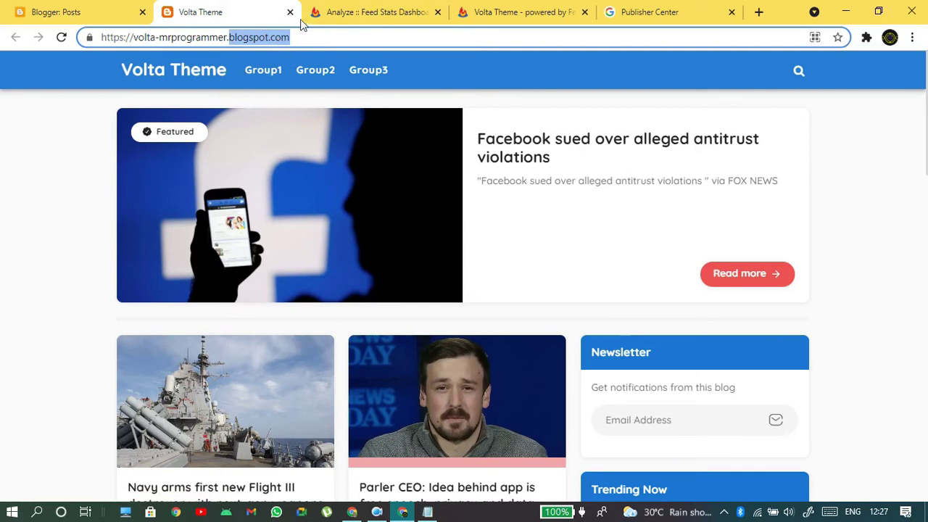
{"action": "left_click", "coordinate": [621, 11]}
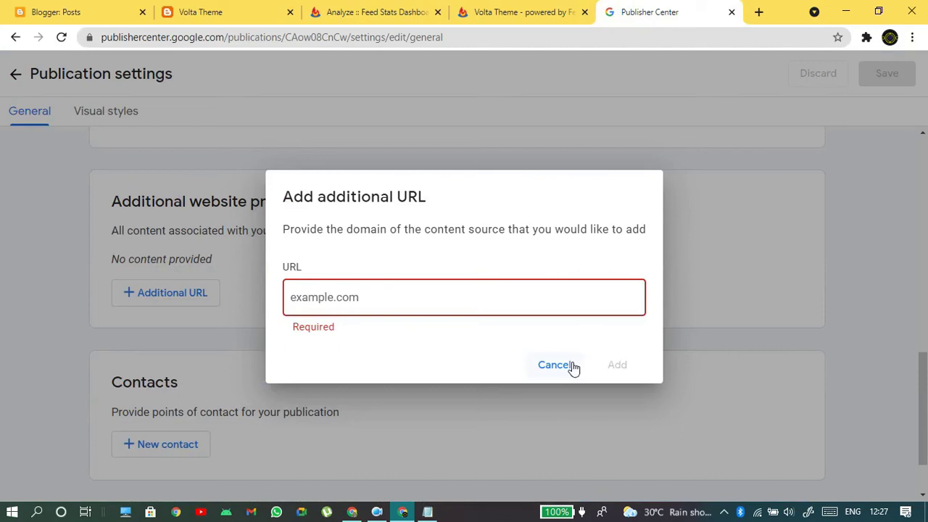
{"action": "left_click", "coordinate": [185, 9]}
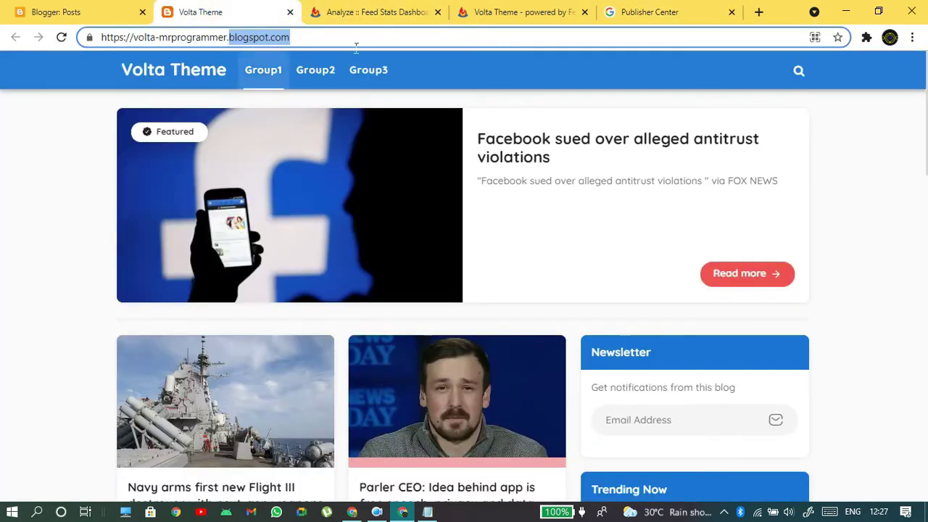
{"action": "left_click", "coordinate": [624, 9]}
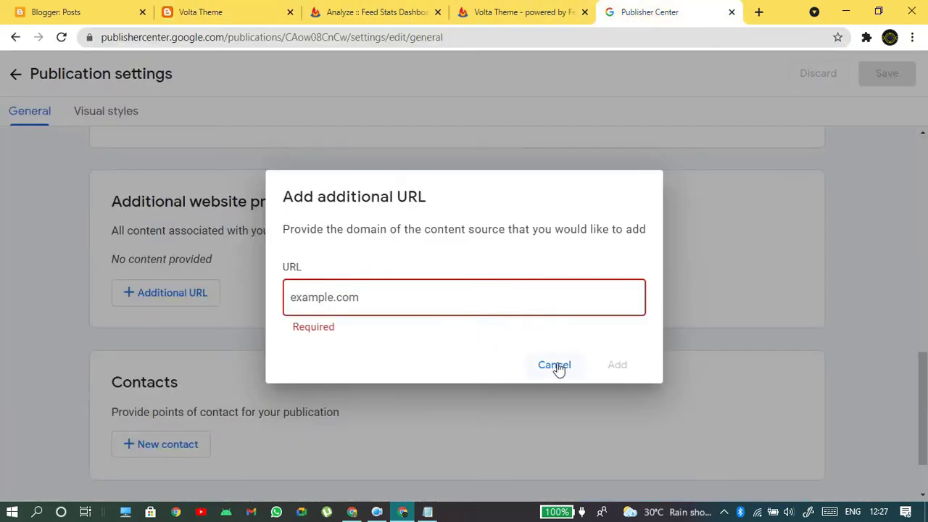
{"action": "left_click", "coordinate": [555, 365]}
{"action": "scroll", "coordinate": [551, 368], "scroll_direction": "down", "scroll_amount": 1}
- Set the publication's primary language to English
{"action": "scroll", "coordinate": [710, 246], "scroll_direction": "up", "scroll_amount": 10}
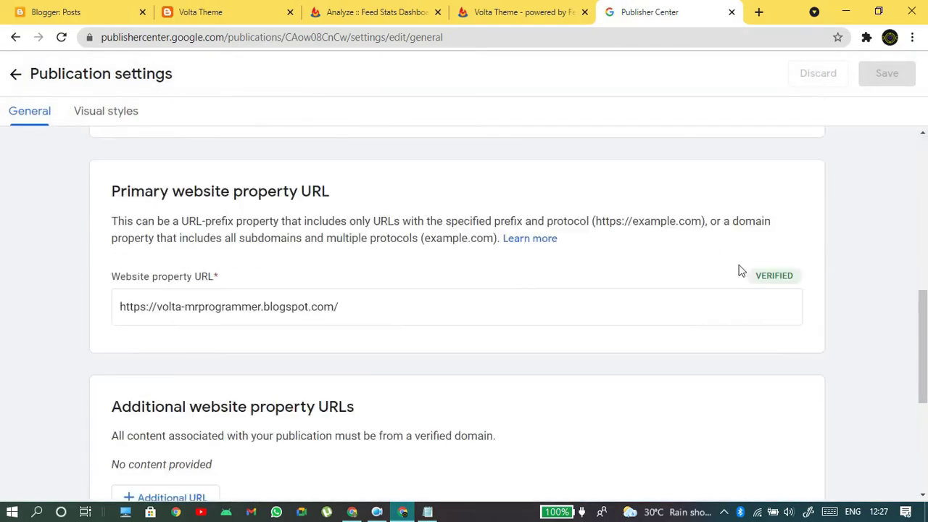
{"action": "scroll", "coordinate": [384, 274], "scroll_direction": "down", "scroll_amount": 1}
{"action": "scroll", "coordinate": [251, 215], "scroll_direction": "down", "scroll_amount": 2}
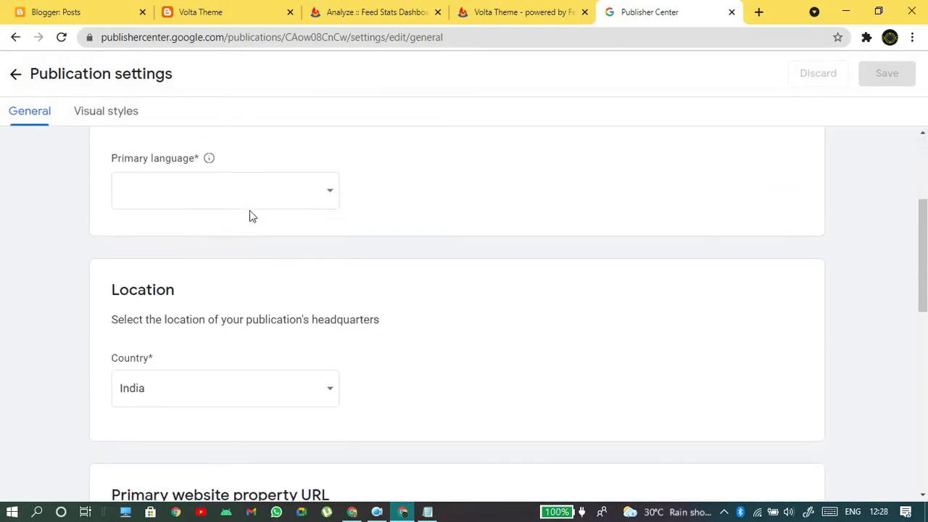
{"action": "scroll", "coordinate": [176, 408], "scroll_direction": "up", "scroll_amount": 3}
{"action": "left_click", "coordinate": [185, 395]}
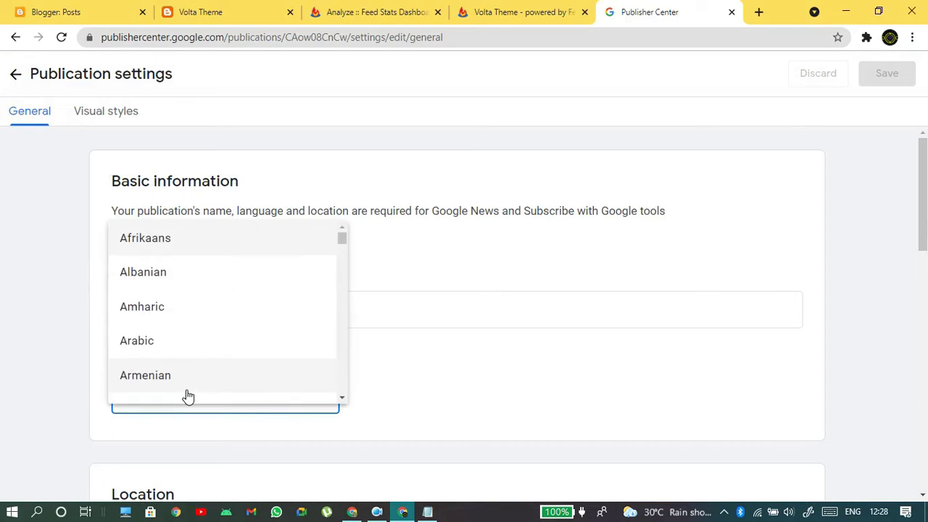
{"action": "scroll", "coordinate": [263, 302], "scroll_direction": "down", "scroll_amount": 9}
{"action": "scroll", "coordinate": [266, 303], "scroll_direction": "down", "scroll_amount": 8}
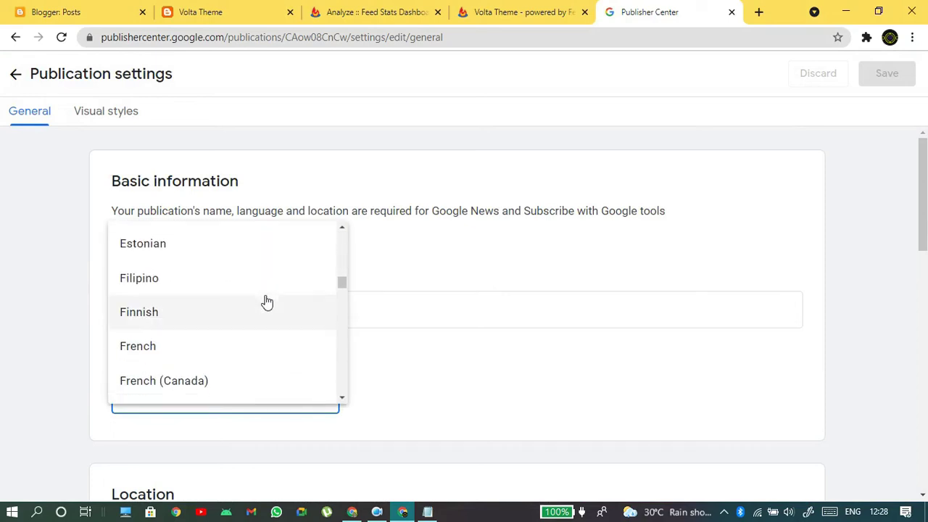
{"action": "scroll", "coordinate": [267, 303], "scroll_direction": "up", "scroll_amount": 7}
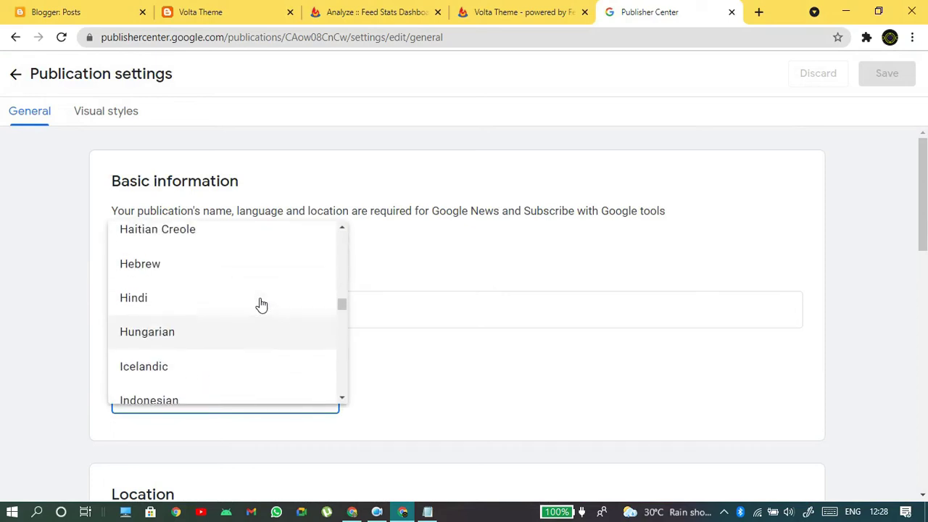
{"action": "left_click", "coordinate": [157, 329]}
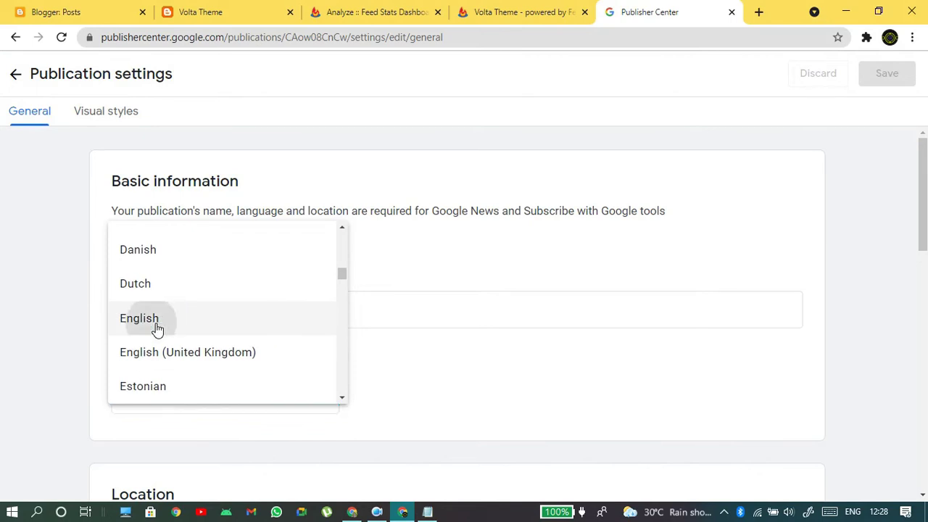
- Save the general settings and continue to the Visual styles settings
{"action": "scroll", "coordinate": [524, 345], "scroll_direction": "down", "scroll_amount": 10}
{"action": "scroll", "coordinate": [527, 341], "scroll_direction": "down", "scroll_amount": 2}
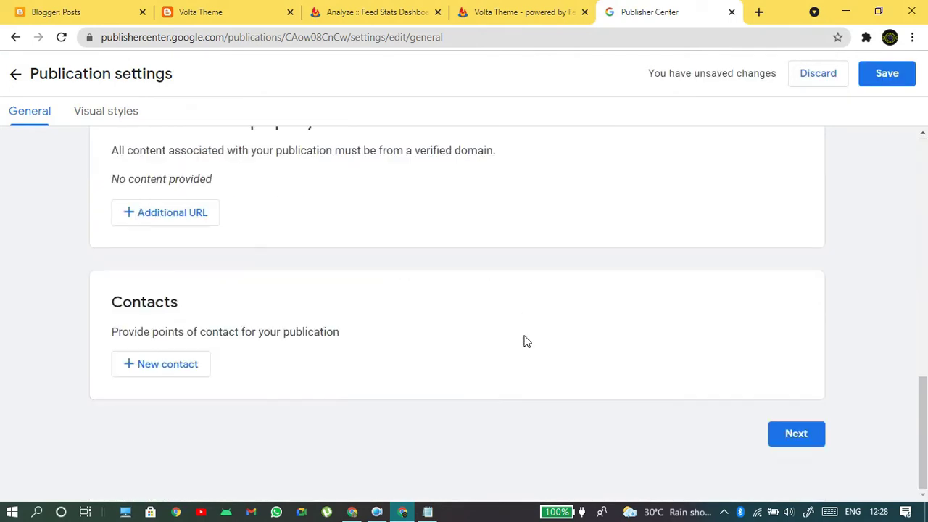
{"action": "left_click", "coordinate": [888, 73]}
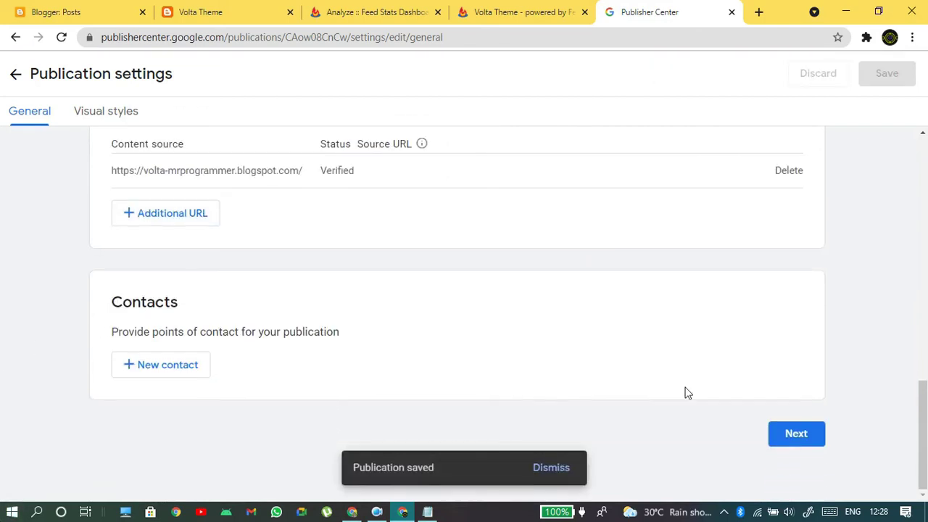
{"action": "left_click", "coordinate": [816, 438]}
{"action": "scroll", "coordinate": [811, 431], "scroll_direction": "up", "scroll_amount": 8}
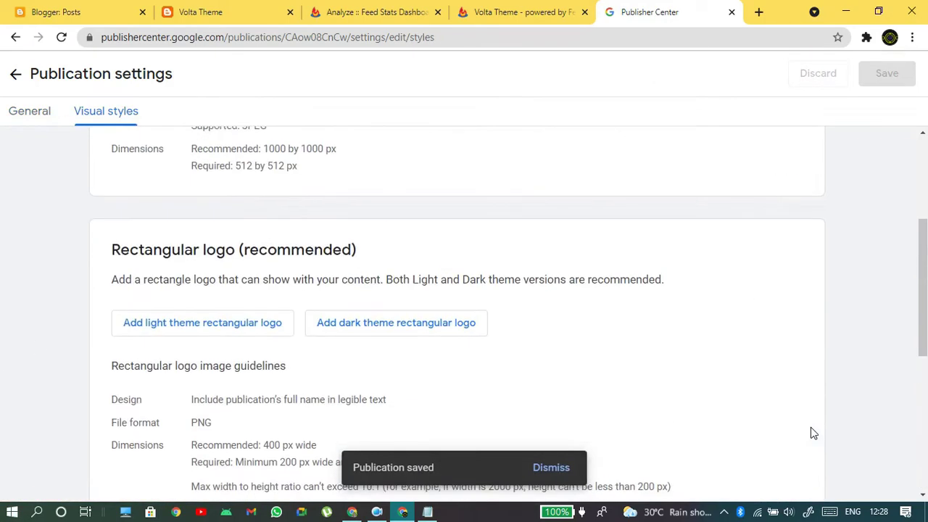
{"action": "scroll", "coordinate": [118, 271], "scroll_direction": "down", "scroll_amount": 8}
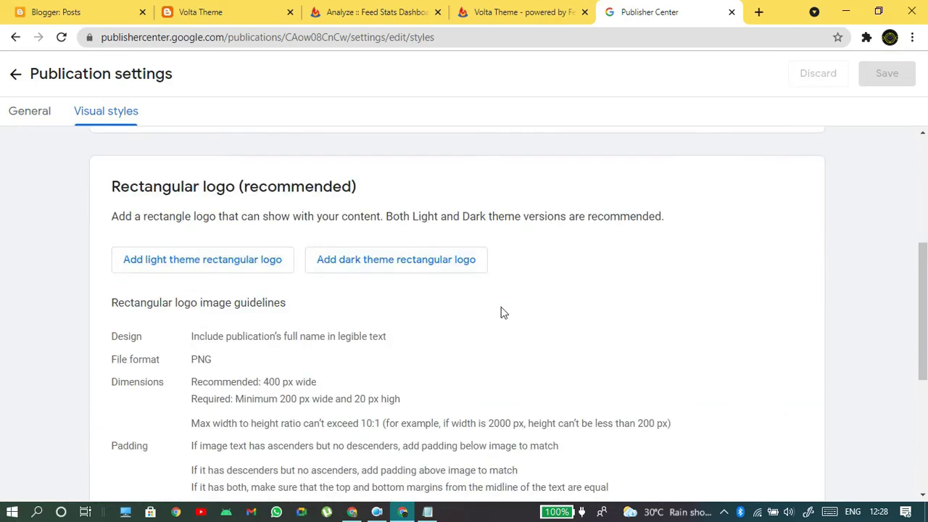
{"action": "scroll", "coordinate": [381, 389], "scroll_direction": "up", "scroll_amount": 5}
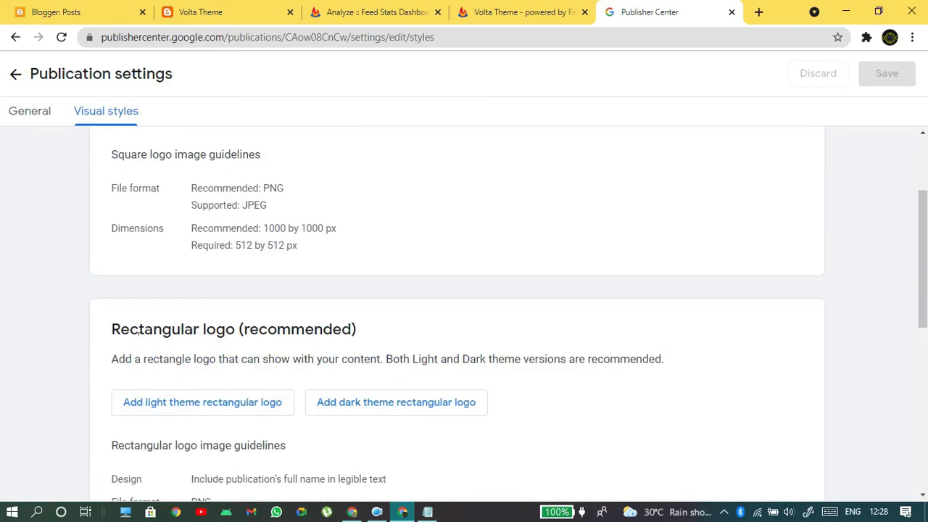
{"action": "left_click_drag", "start_coordinate": [111, 329], "coordinate": [359, 332]}
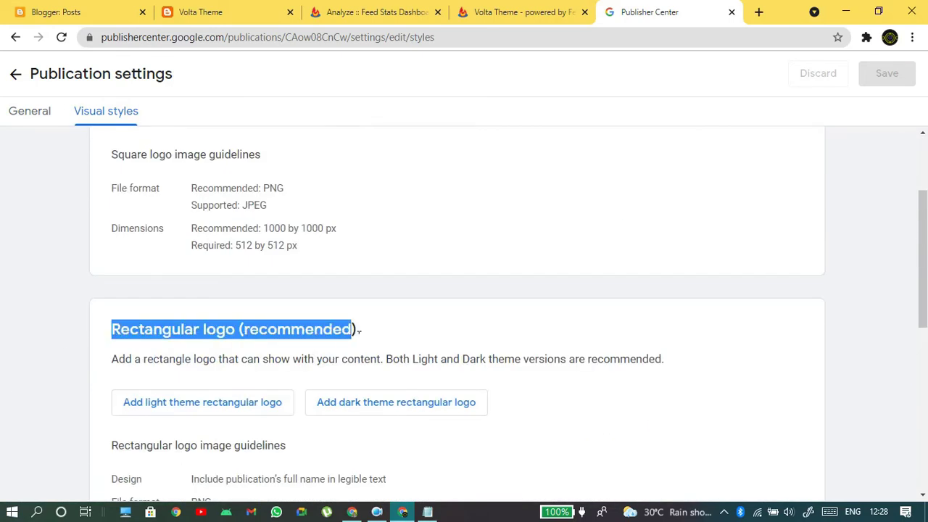
{"action": "left_click", "coordinate": [370, 332]}
{"action": "scroll", "coordinate": [369, 340], "scroll_direction": "down", "scroll_amount": 1}
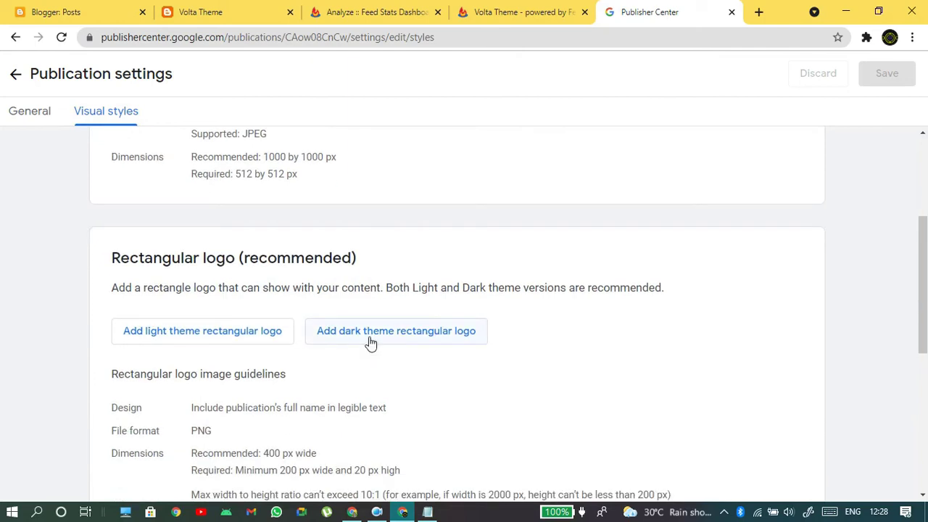
{"action": "scroll", "coordinate": [145, 410], "scroll_direction": "down", "scroll_amount": 3}
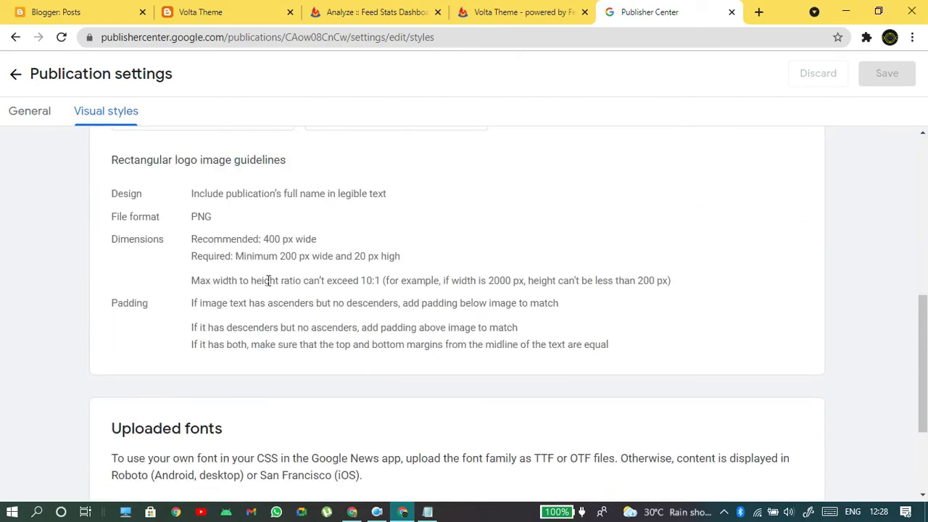
{"action": "left_click_drag", "start_coordinate": [281, 262], "coordinate": [408, 267]}
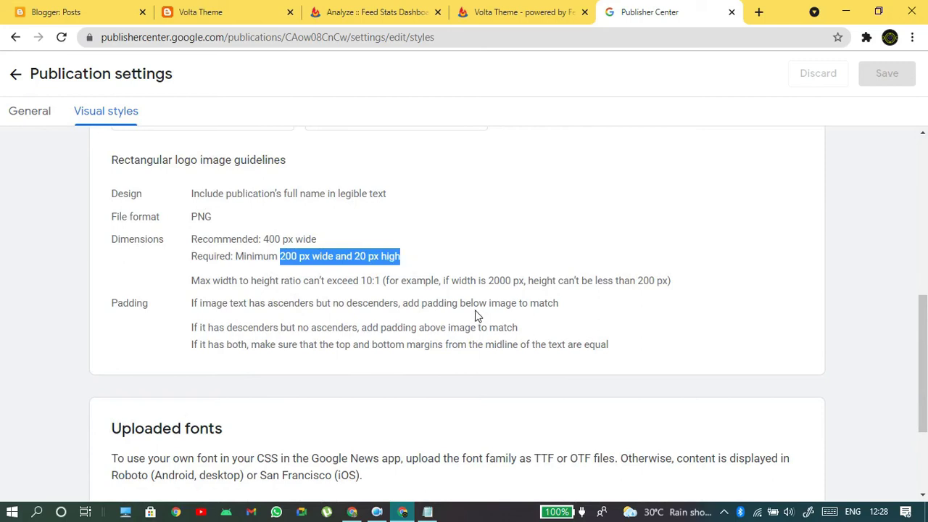
{"action": "scroll", "coordinate": [313, 309], "scroll_direction": "up", "scroll_amount": 4}
{"action": "scroll", "coordinate": [310, 306], "scroll_direction": "down", "scroll_amount": 4}
{"action": "scroll", "coordinate": [313, 313], "scroll_direction": "up", "scroll_amount": 4}
{"action": "scroll", "coordinate": [312, 311], "scroll_direction": "up", "scroll_amount": 2}
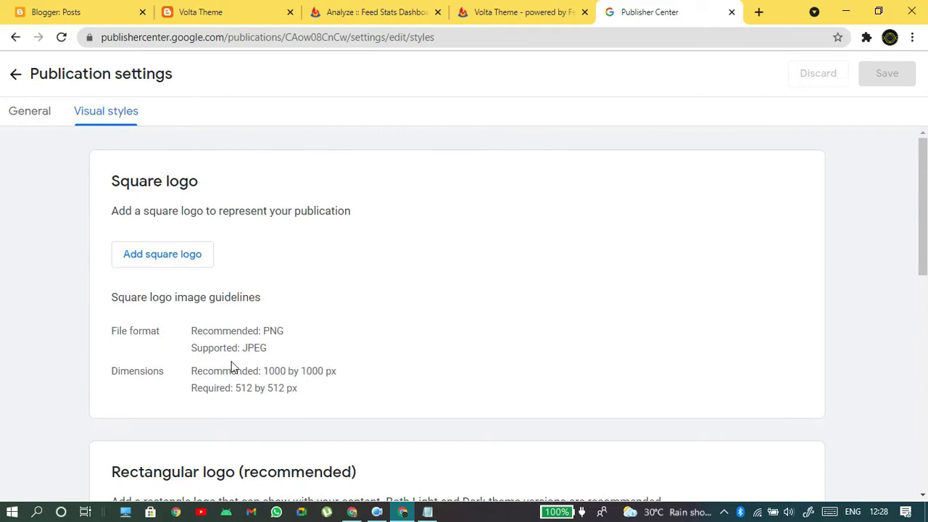
{"action": "left_click_drag", "start_coordinate": [236, 389], "coordinate": [335, 387]}
{"action": "left_click", "coordinate": [336, 389]}
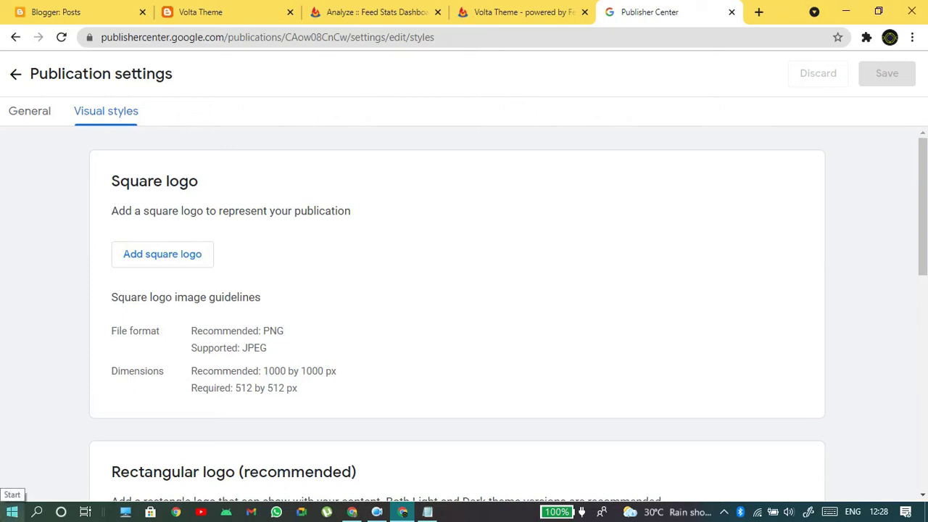
{"action": "left_click", "coordinate": [11, 509]}
- Launch Microsoft Paint from Start search with its window filling the screen
{"action": "type", "text": "paint"}
{"action": "key", "text": "Return"}
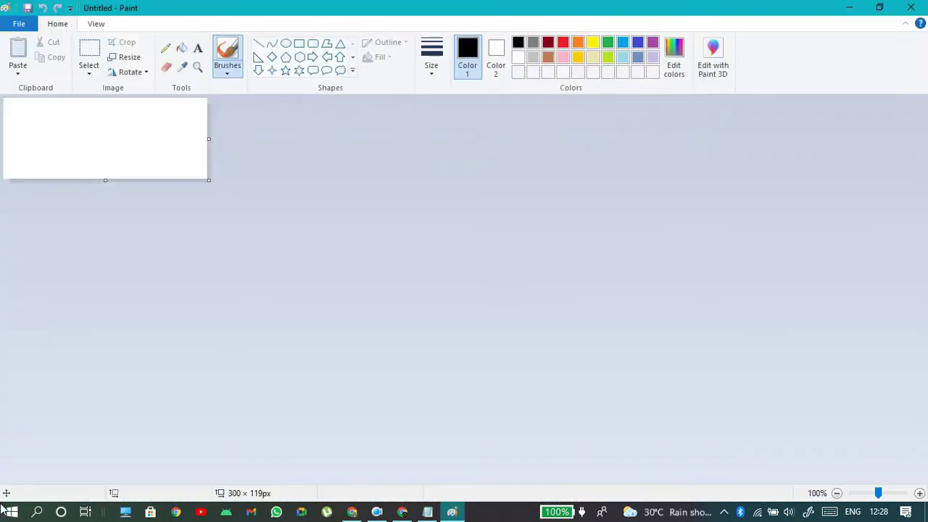
{"action": "mouse_move", "coordinate": [417, 5]}
{"action": "left_mouse_down"}
{"action": "mouse_move", "coordinate": [907, 27]}
{"action": "mouse_move", "coordinate": [507, 89]}
{"action": "mouse_move", "coordinate": [834, 27]}
{"action": "mouse_move", "coordinate": [653, 6]}
{"action": "left_mouse_up"}
- Resize the blank canvas to 512 × 512 pixels without maintaining aspect ratio
{"action": "left_click", "coordinate": [127, 58]}
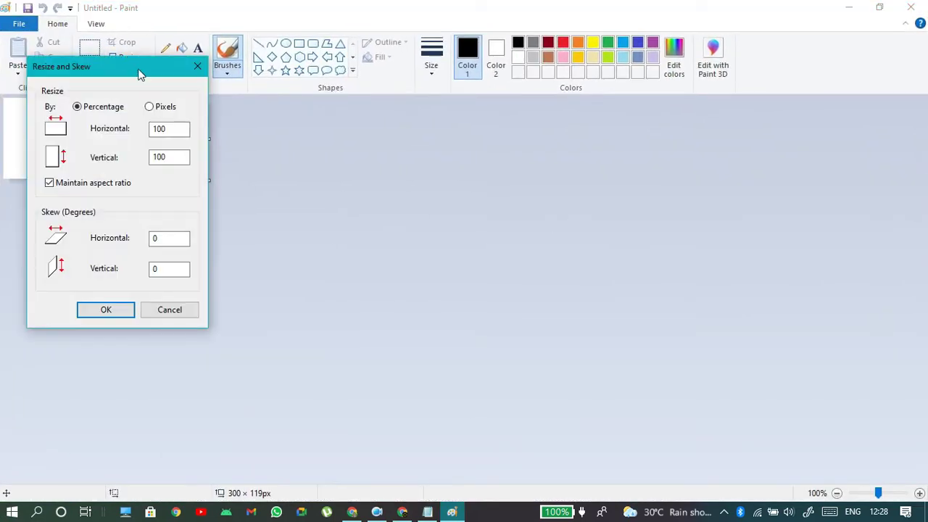
{"action": "left_click", "coordinate": [49, 184]}
{"action": "double_click", "coordinate": [161, 135]}
{"action": "type", "text": "512x"}
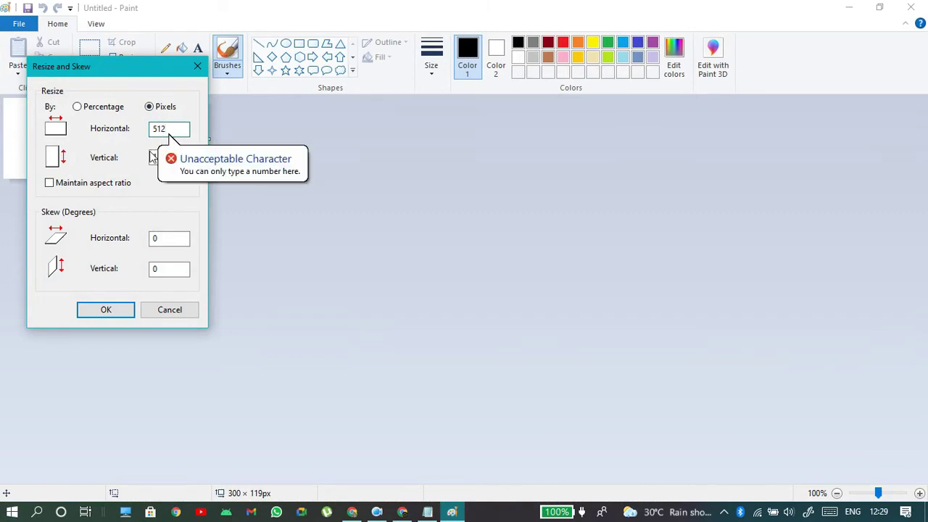
{"action": "key", "text": "Tab"}
{"action": "type", "text": "512"}
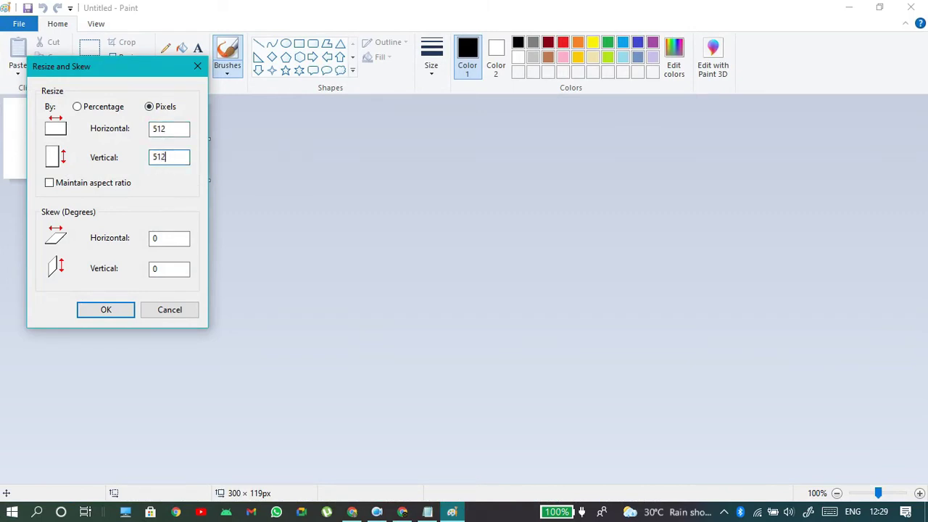
{"action": "key", "text": "Return"}
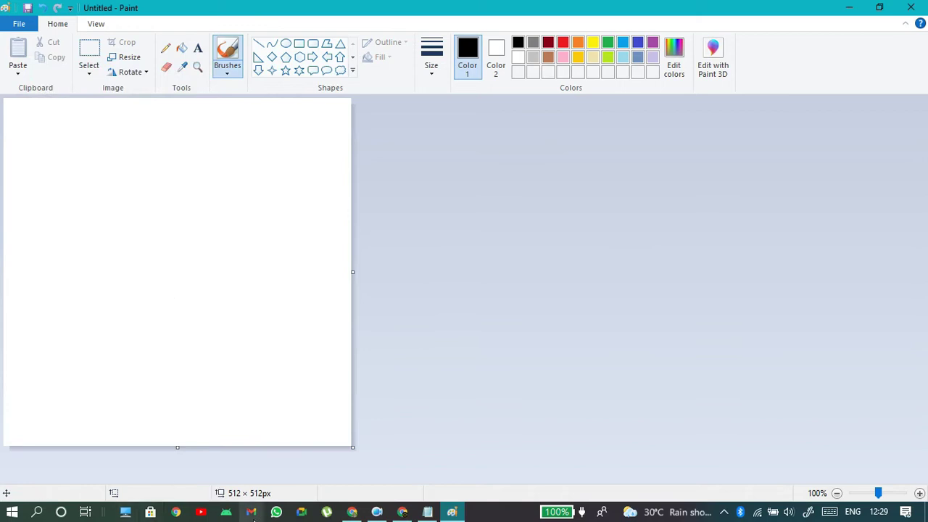
- Fill the whole canvas with light pink, undoing two stray dots first
{"action": "left_click", "coordinate": [303, 433]}
{"action": "key", "text": "ctrl+z"}
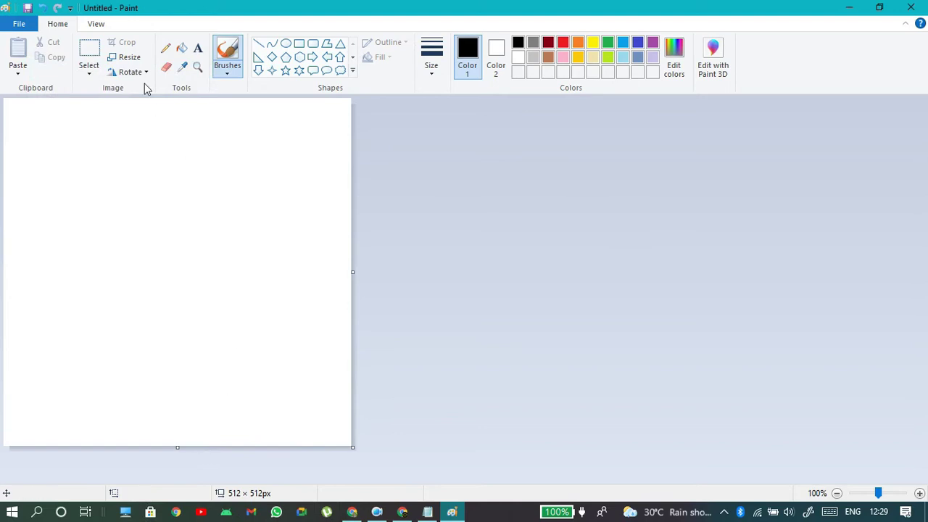
{"action": "left_click", "coordinate": [345, 353]}
{"action": "key", "text": "ctrl+z"}
{"action": "left_click", "coordinate": [182, 48]}
{"action": "left_click", "coordinate": [562, 57]}
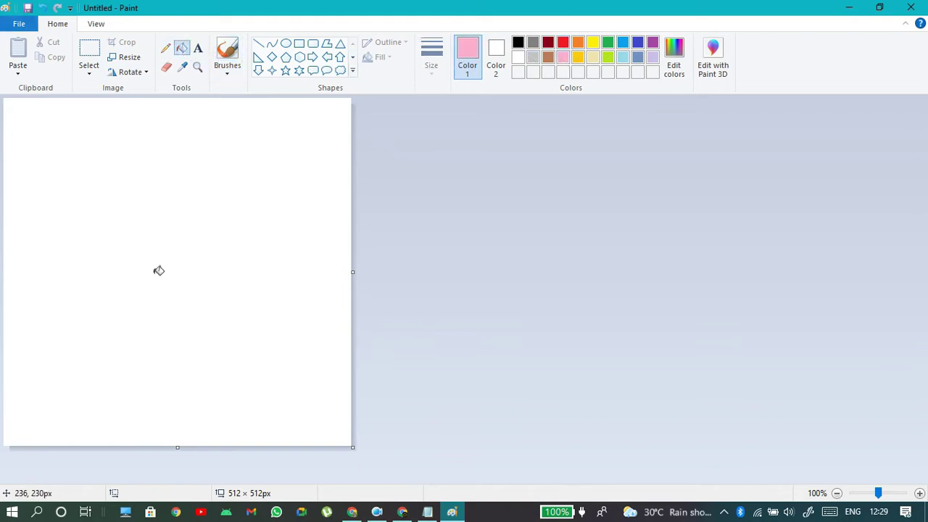
{"action": "left_click", "coordinate": [159, 270]}
- Add a text box with 'Visual theme' in black at 100 pt
{"action": "left_click", "coordinate": [197, 49]}
{"action": "left_click", "coordinate": [22, 239]}
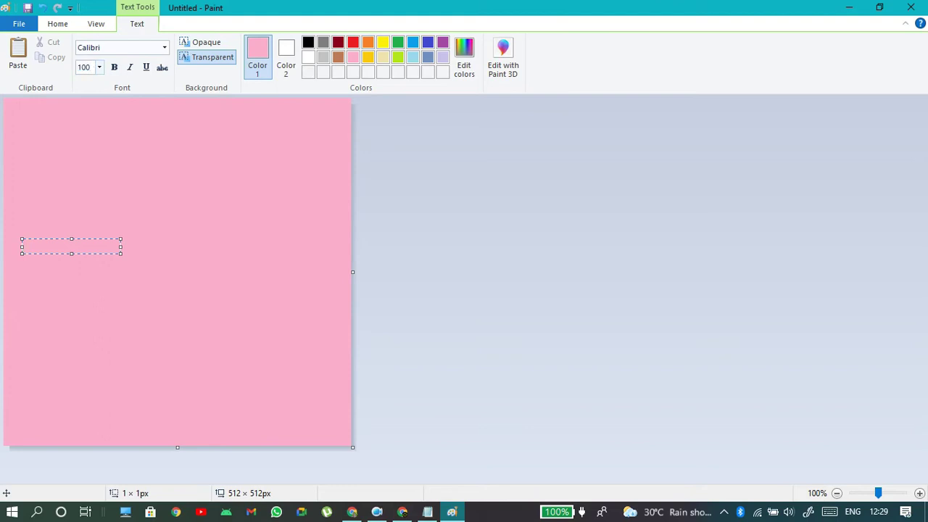
{"action": "key", "text": "Return"}
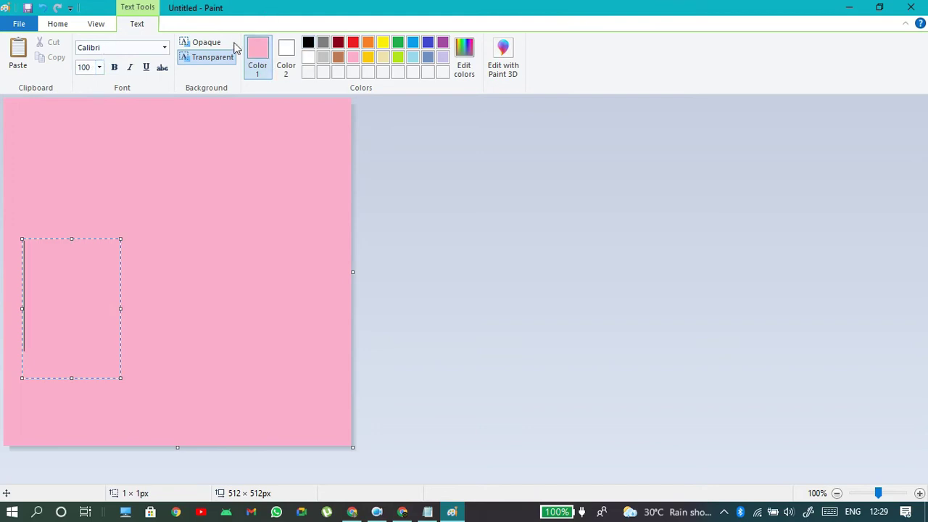
{"action": "left_click", "coordinate": [308, 44]}
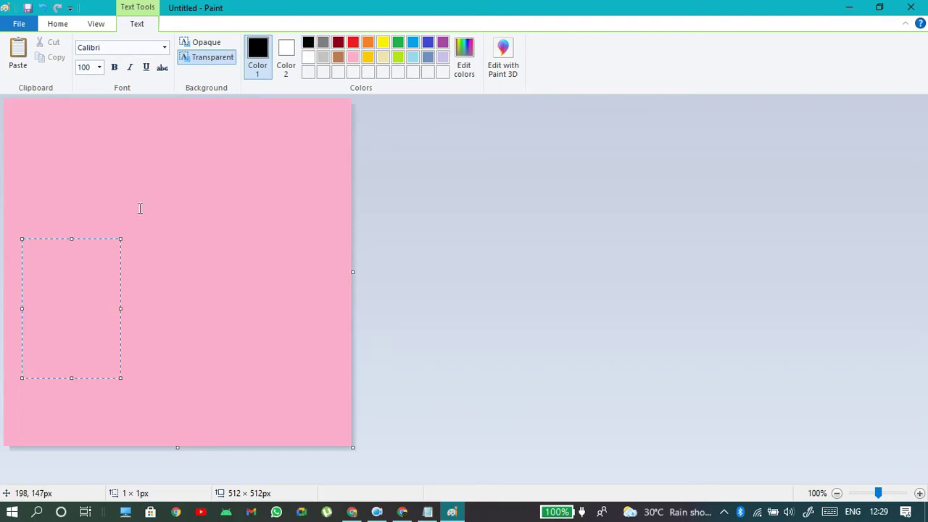
{"action": "type", "text": "Ne"}
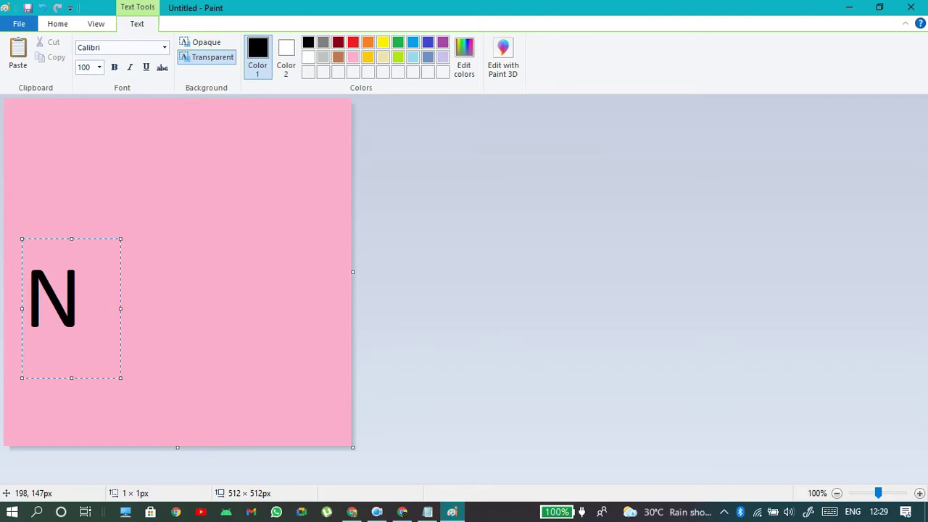
{"action": "key", "text": "BackSpace"}
{"action": "key", "text": "BackSpace"}
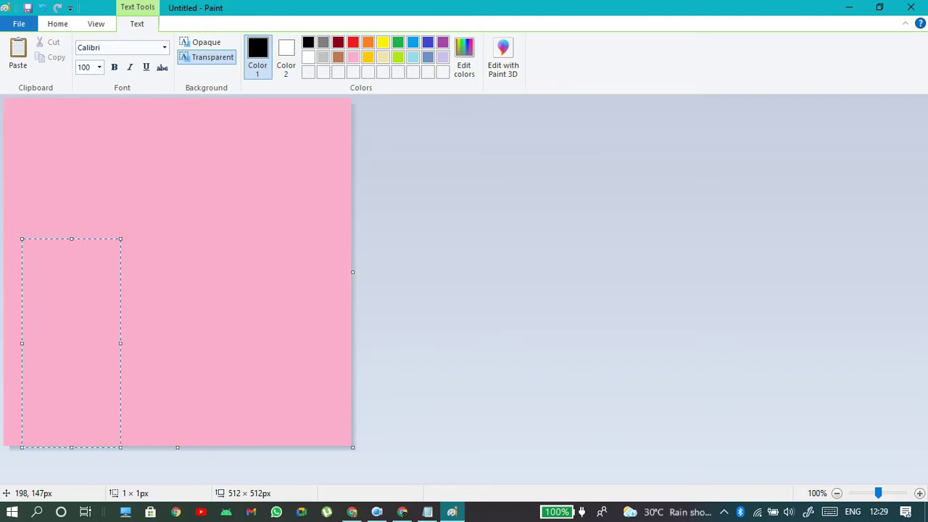
{"action": "type", "text": "Visy"}
{"action": "key", "text": "BackSpace"}
{"action": "type", "text": "ual "}
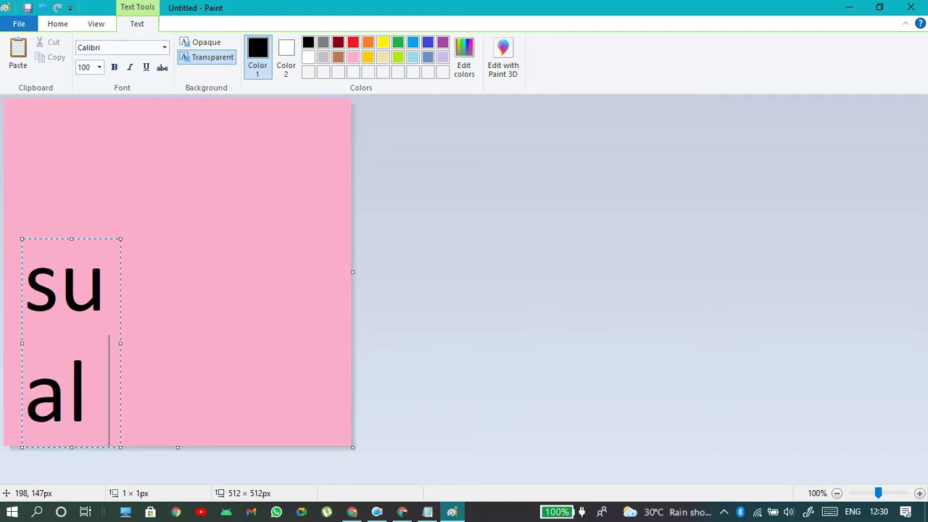
{"action": "type", "text": "the,m"}
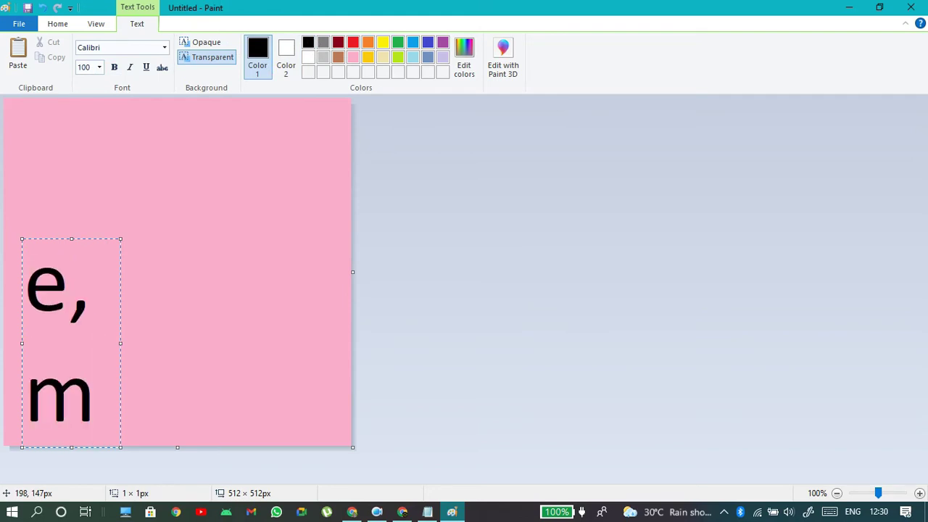
{"action": "key", "text": "BackSpace"}
{"action": "key", "text": "BackSpace"}
{"action": "type", "text": "me"}
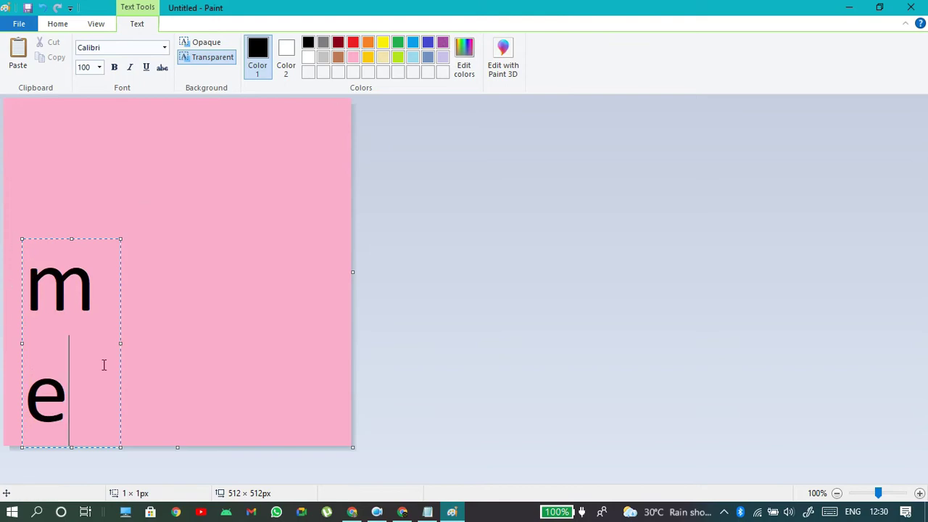
- Enlarge the text box and position the 'Visual theme' text on the canvas
{"action": "left_click_drag", "start_coordinate": [120, 343], "coordinate": [353, 344]}
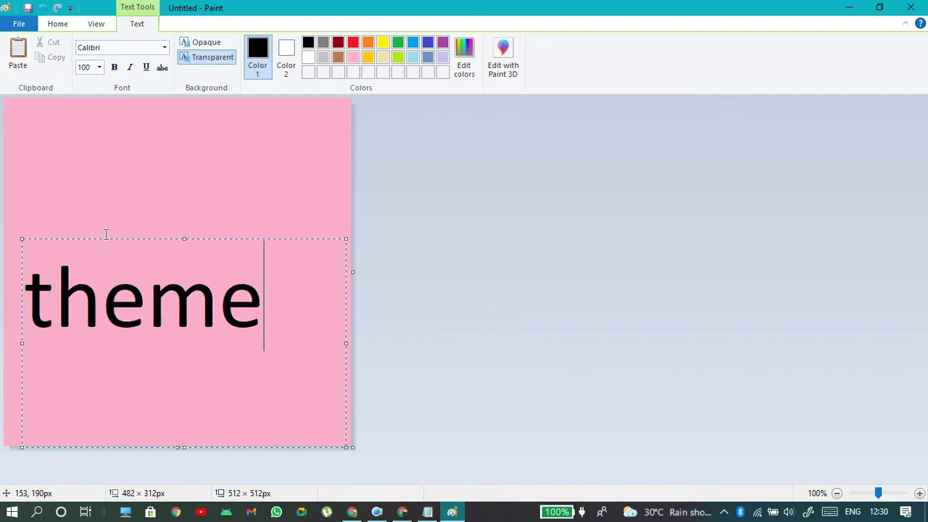
{"action": "left_click_drag", "start_coordinate": [189, 240], "coordinate": [200, 111]}
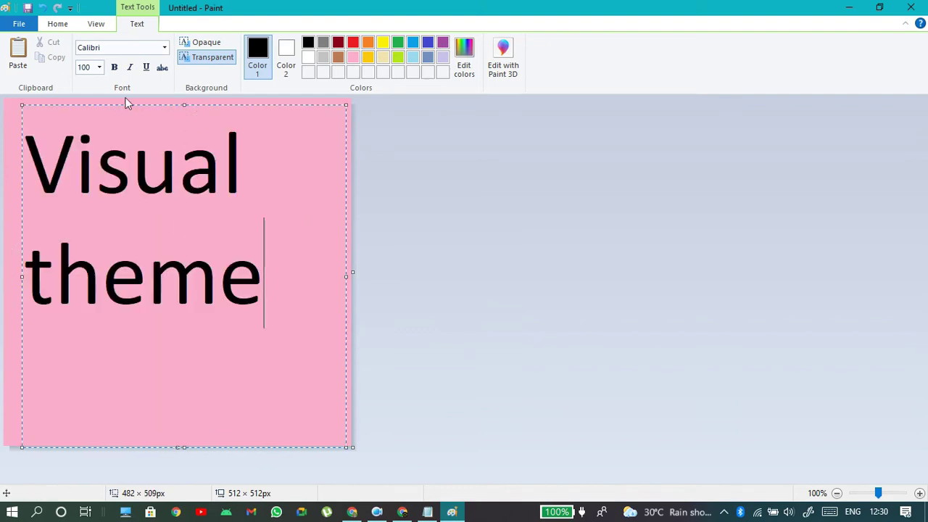
{"action": "left_click_drag", "start_coordinate": [187, 106], "coordinate": [186, 177]}
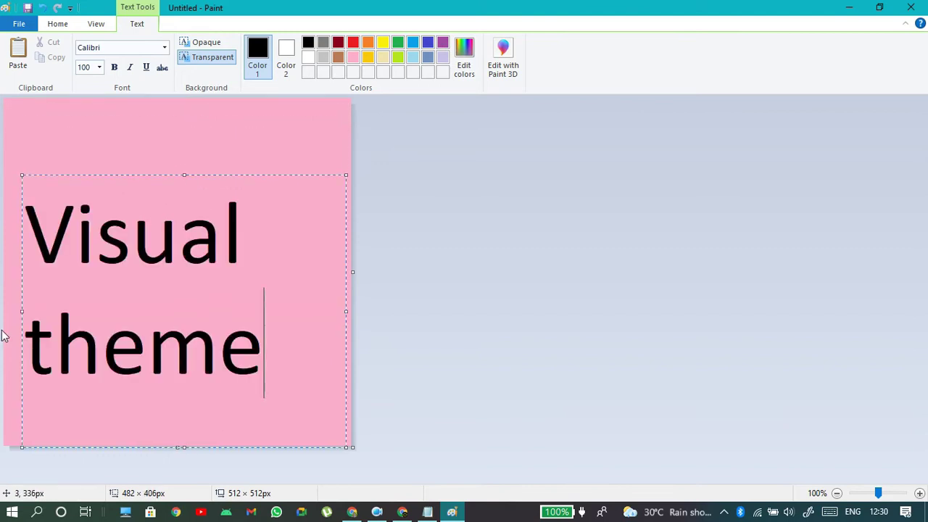
{"action": "left_click_drag", "start_coordinate": [185, 176], "coordinate": [184, 152]}
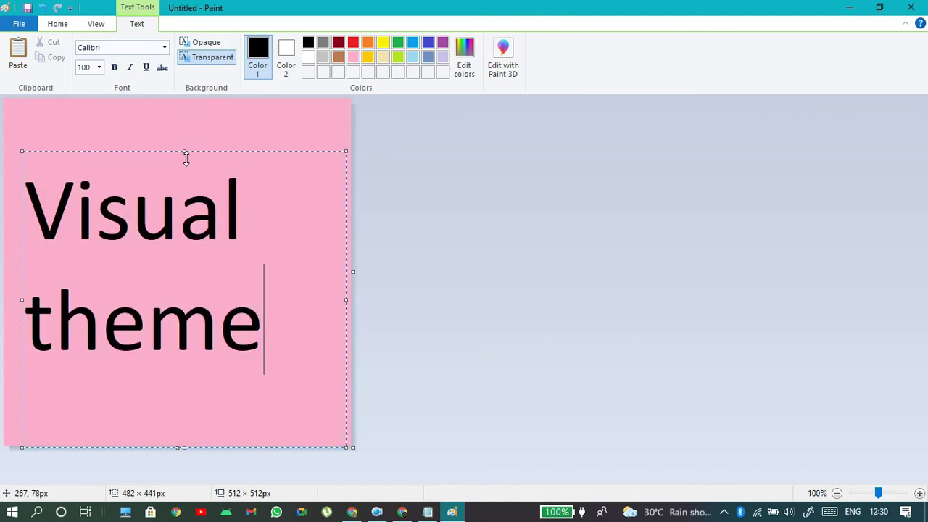
{"action": "left_click_drag", "start_coordinate": [22, 303], "coordinate": [44, 303]}
{"action": "left_click", "coordinate": [315, 124]}
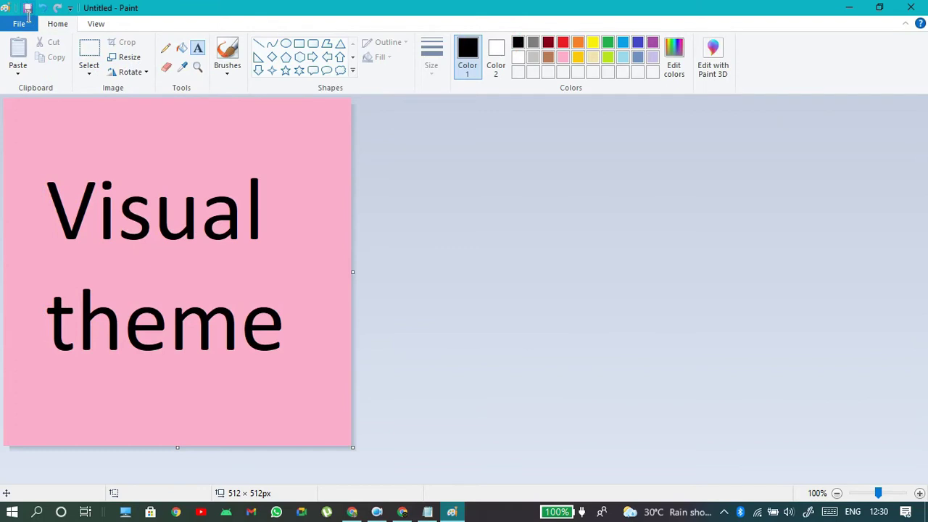
- Save the pink image as PNG file 'square logo' on the Desktop
{"action": "left_click", "coordinate": [27, 8]}
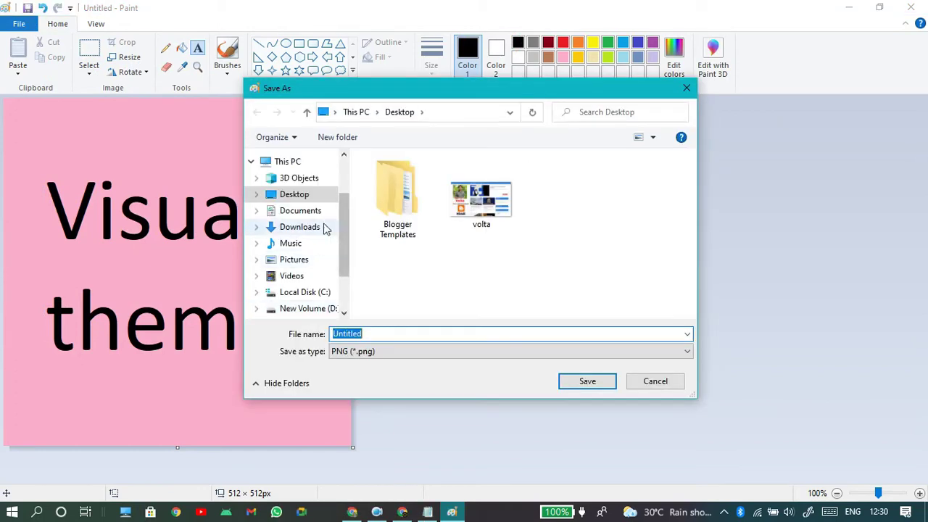
{"action": "type", "text": "thumb"}
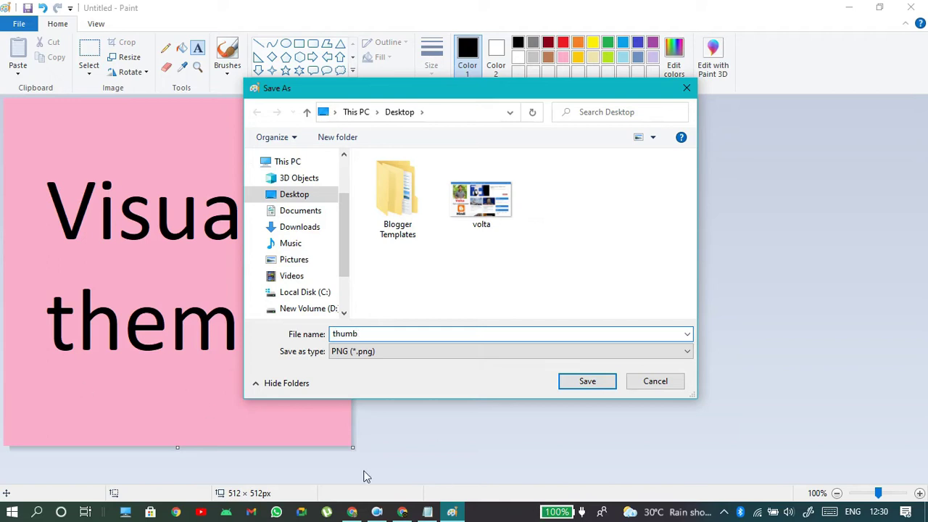
{"action": "left_click", "coordinate": [403, 512]}
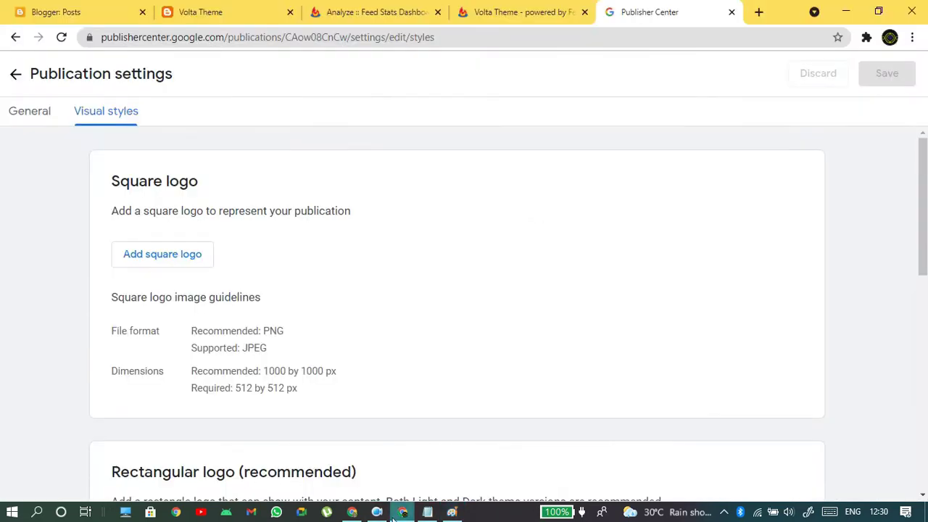
{"action": "left_click", "coordinate": [452, 512]}
{"action": "type", "text": "square logo"}
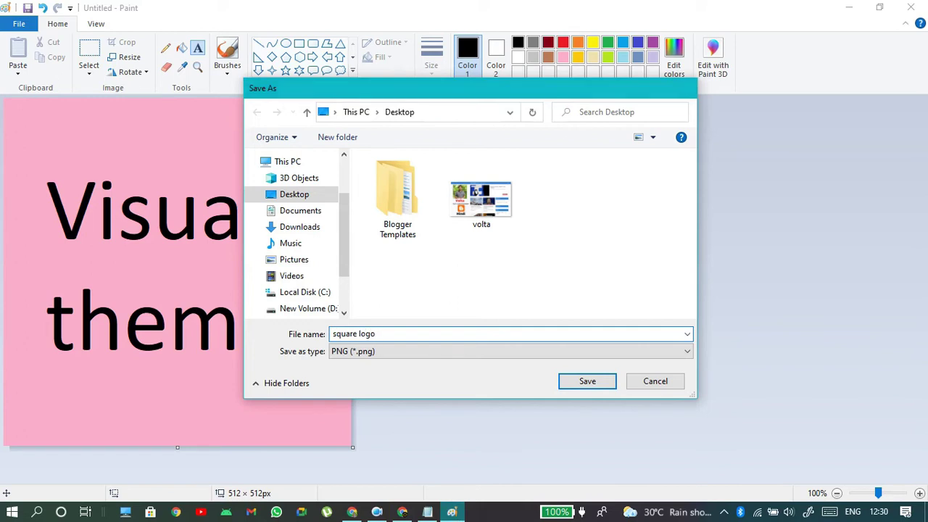
{"action": "key", "text": "Return"}
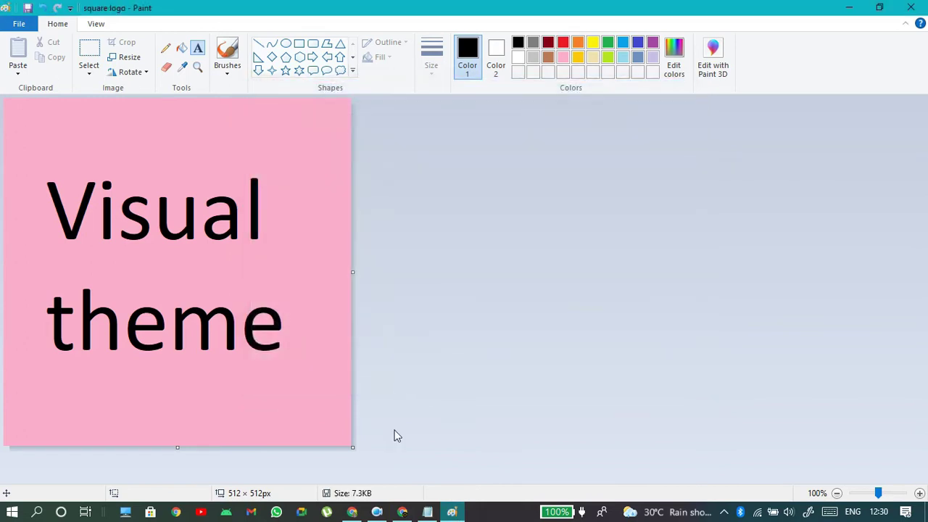
{"action": "mouse_move", "coordinate": [403, 513]}
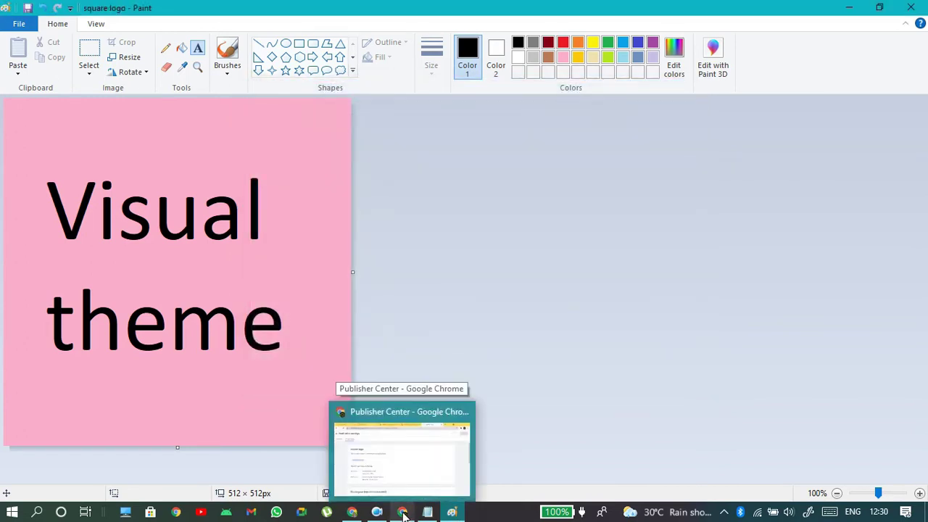
- Bring up Publisher Center's Visual styles page and highlight the Square logo heading and description
{"action": "left_click", "coordinate": [403, 512]}
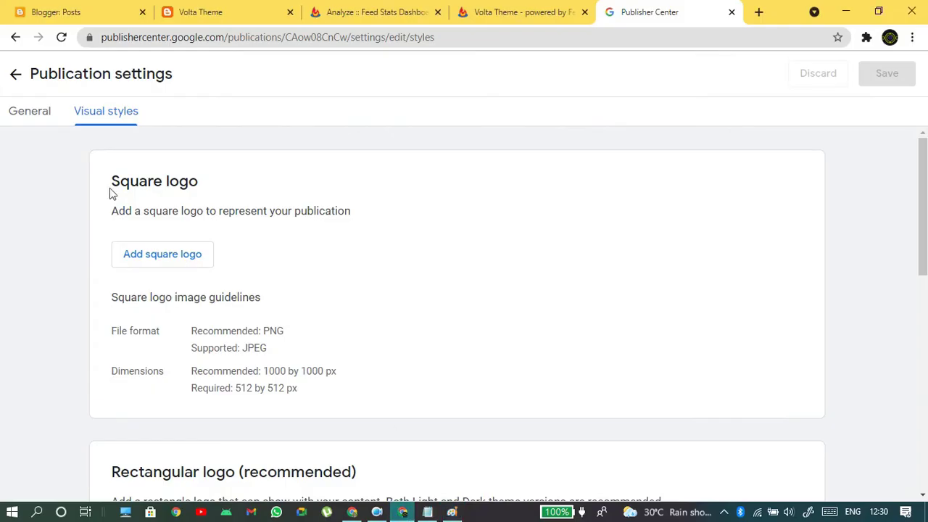
{"action": "left_click_drag", "start_coordinate": [110, 186], "coordinate": [213, 229]}
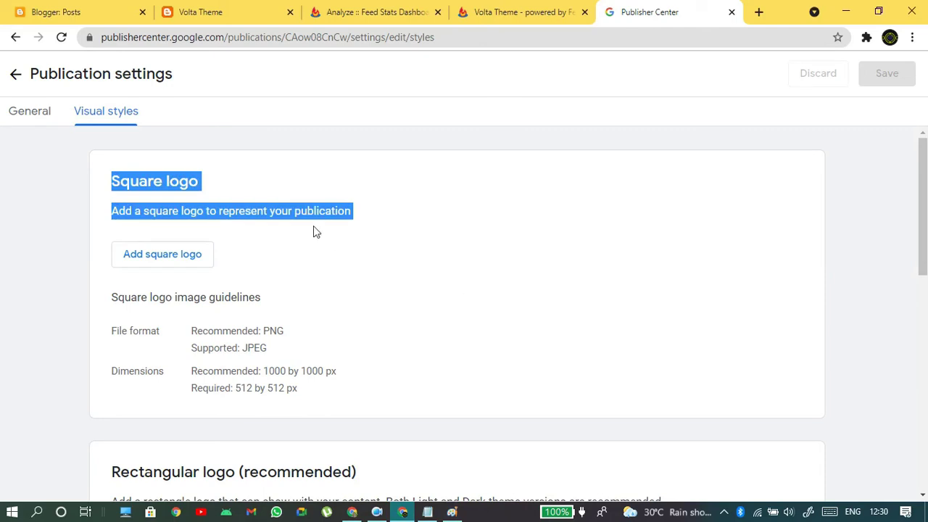
{"action": "left_click", "coordinate": [194, 215]}
{"action": "left_click_drag", "start_coordinate": [190, 211], "coordinate": [446, 217]}
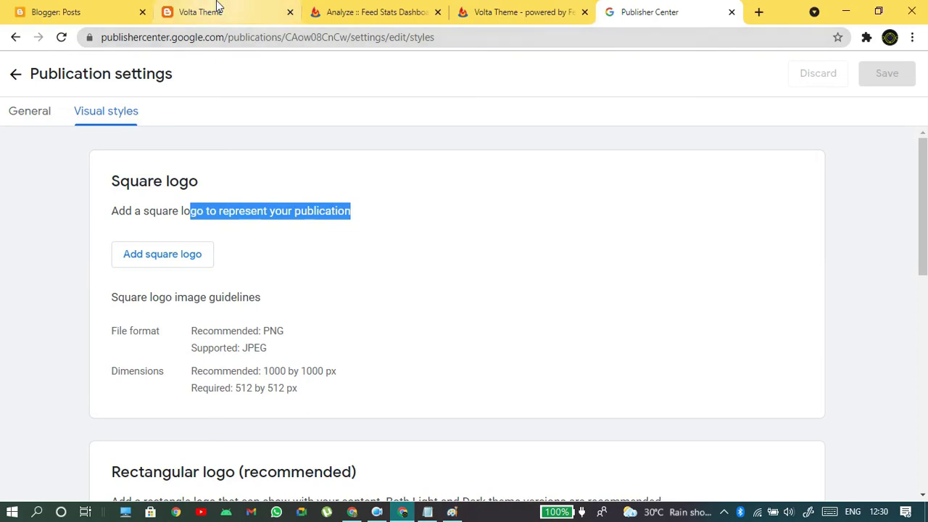
{"action": "left_click", "coordinate": [177, 14]}
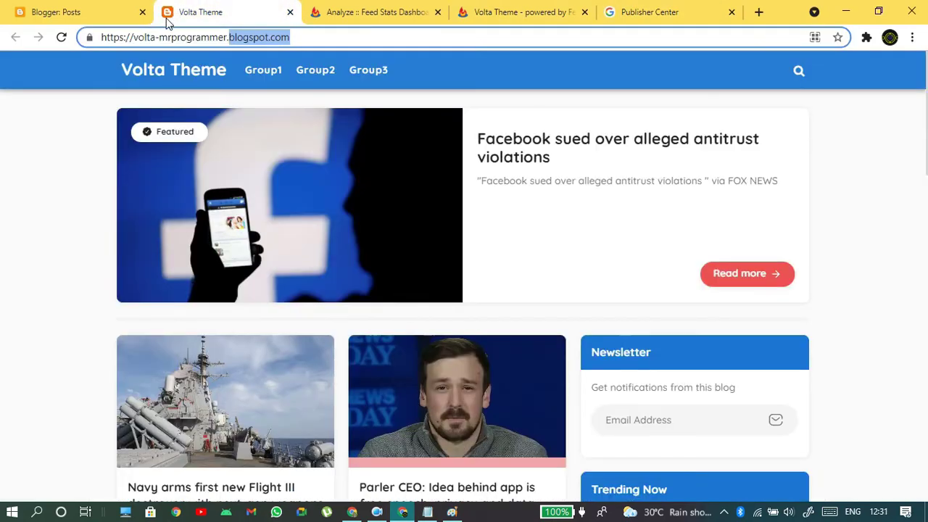
- In Blogger Settings > Favicon, choose 'square logo' from the Desktop as the custom favicon
{"action": "left_click", "coordinate": [21, 9]}
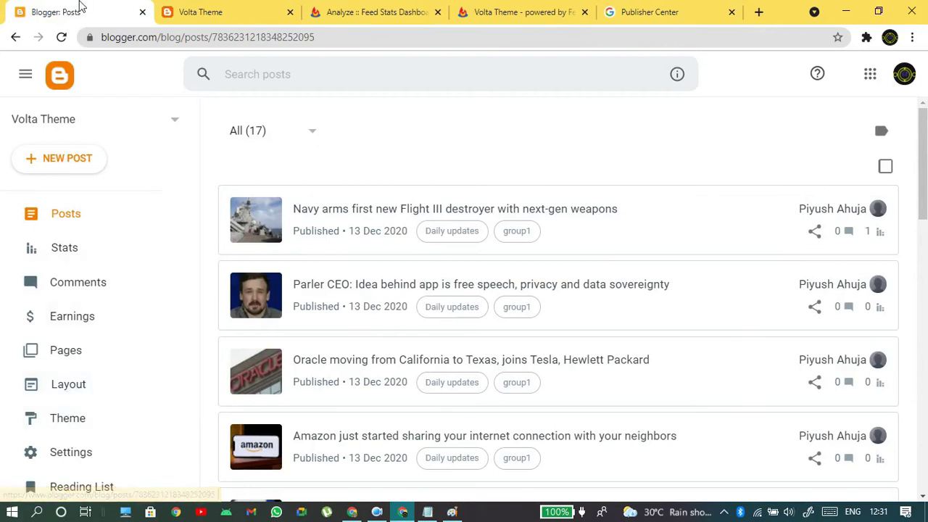
{"action": "left_click", "coordinate": [76, 449]}
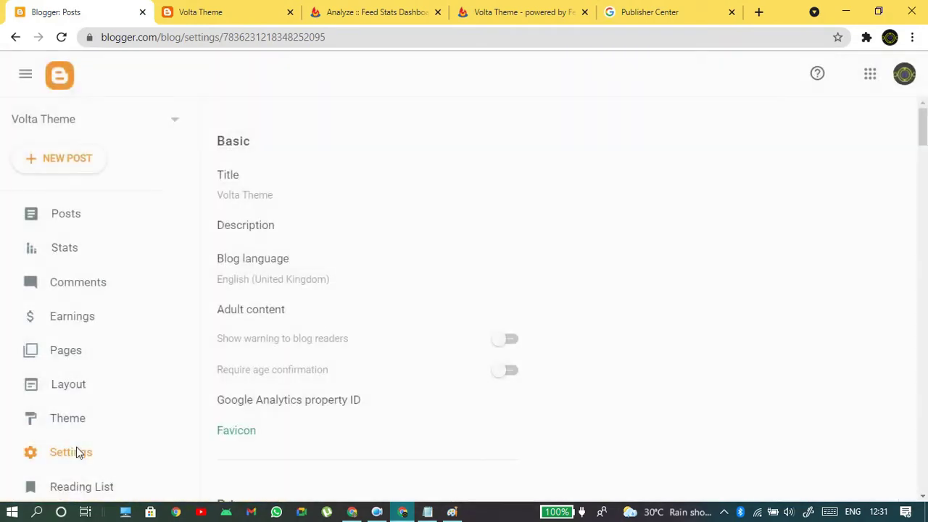
{"action": "left_click", "coordinate": [246, 432]}
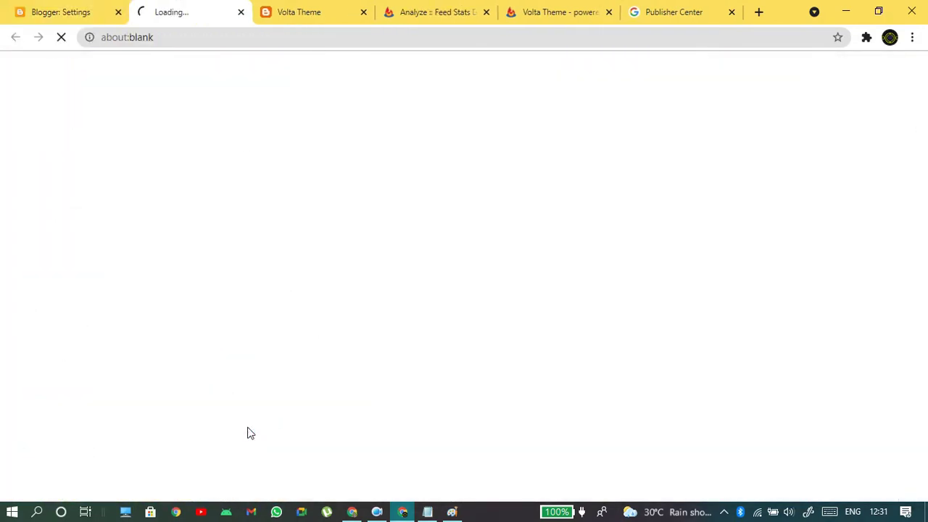
{"action": "left_click", "coordinate": [66, 220]}
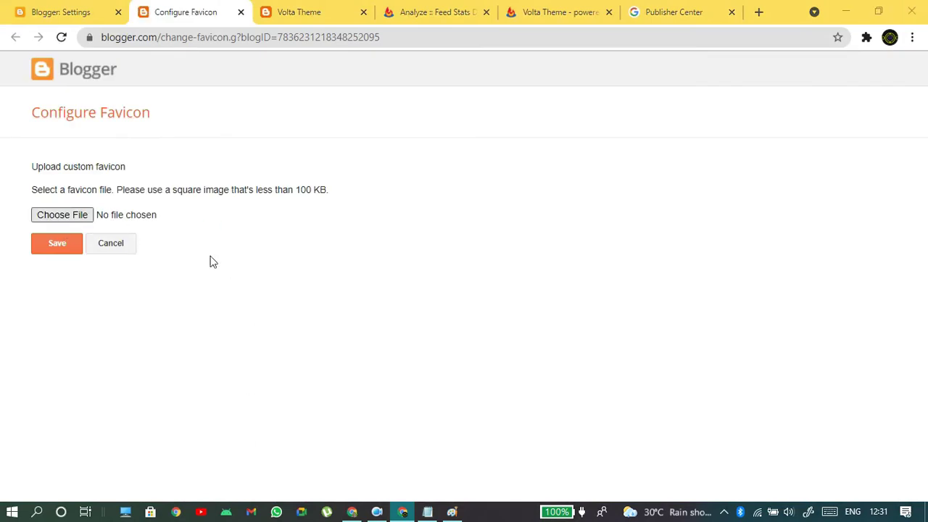
{"action": "left_click", "coordinate": [51, 116]}
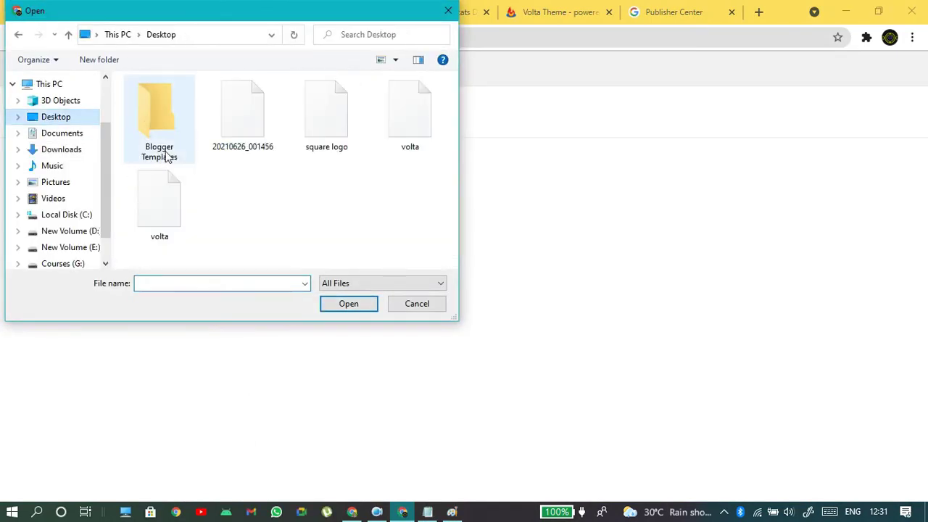
{"action": "left_click", "coordinate": [315, 129]}
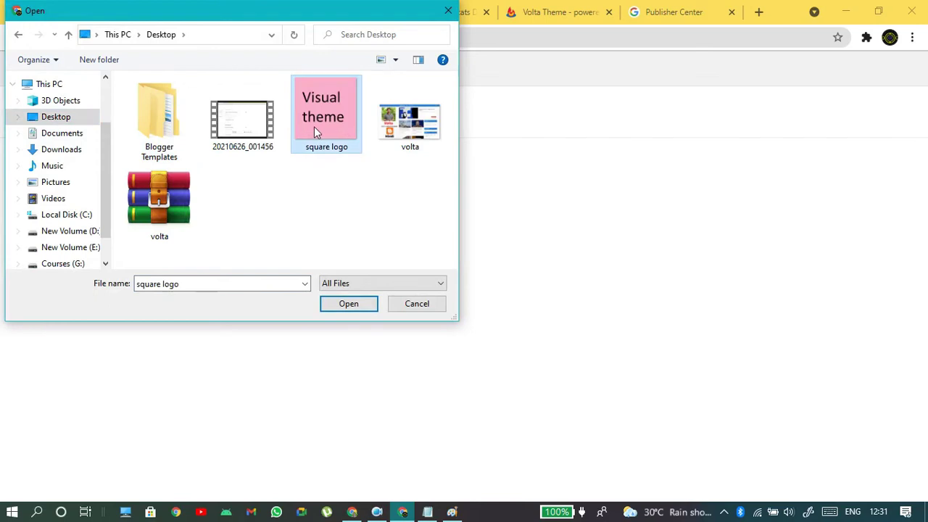
{"action": "left_click", "coordinate": [345, 304]}
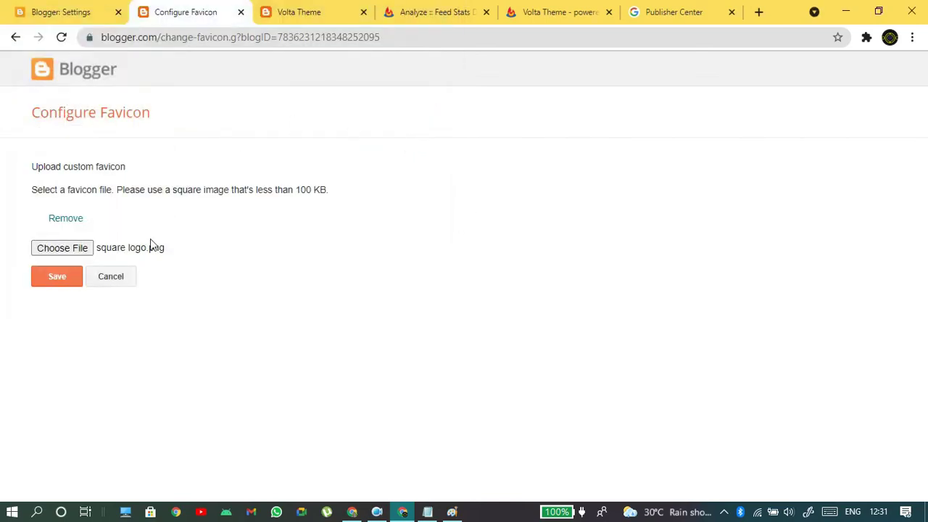
{"action": "left_click", "coordinate": [58, 279]}
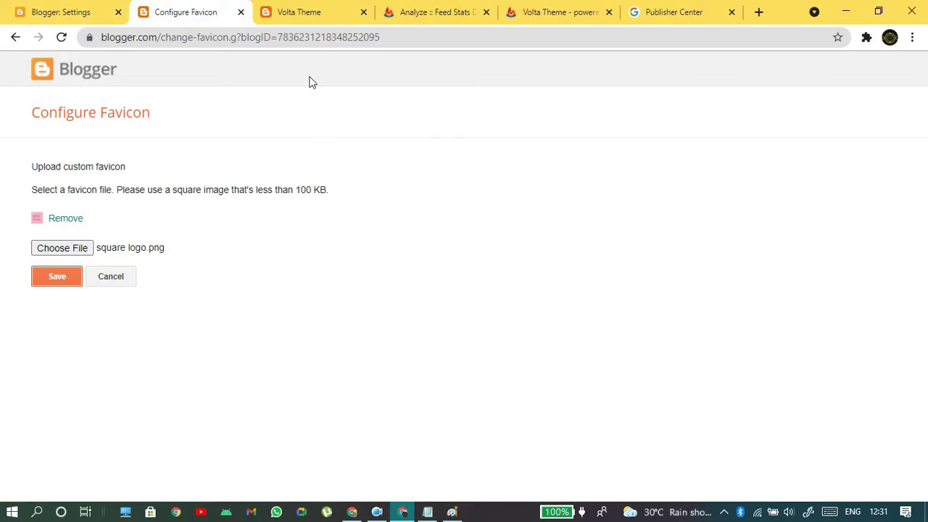
- Save the favicon and reload the Volta Theme blog to show the pink icon
{"action": "left_click", "coordinate": [294, 11]}
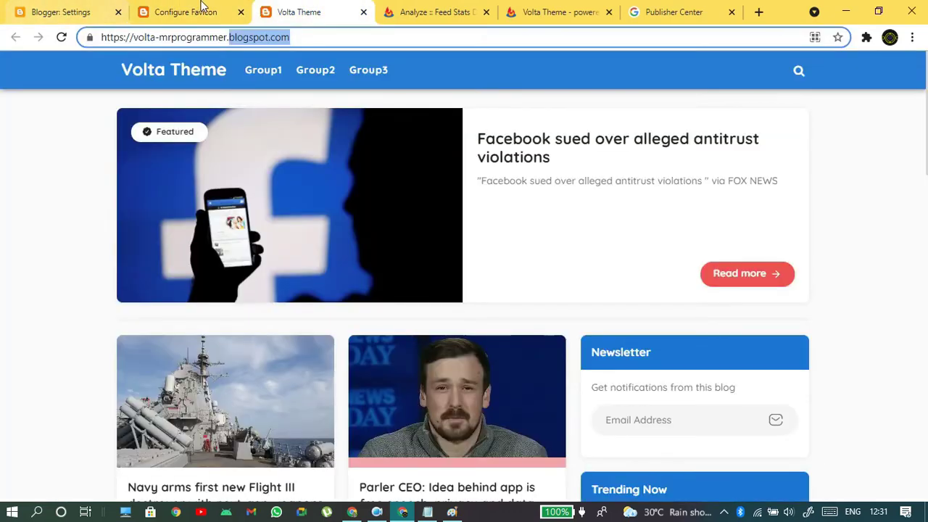
{"action": "left_click", "coordinate": [190, 11]}
{"action": "left_click", "coordinate": [46, 274]}
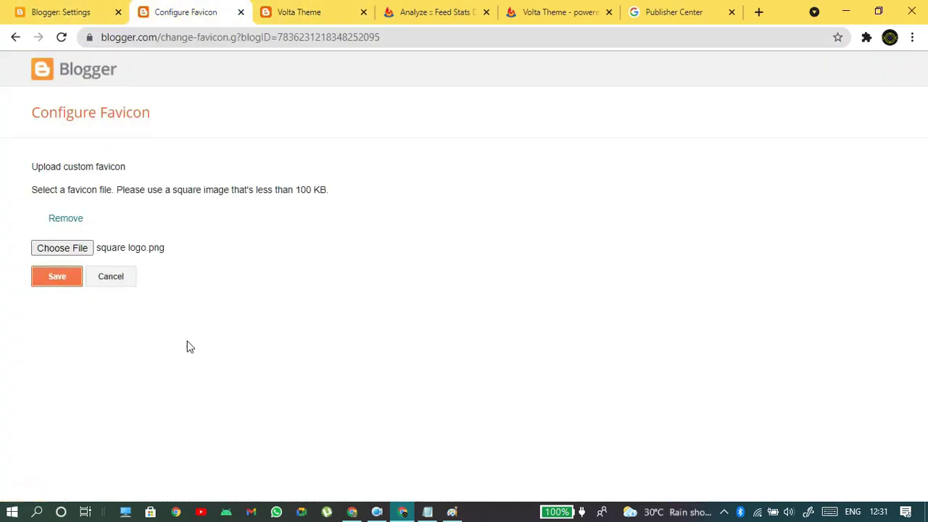
{"action": "left_click", "coordinate": [337, 7]}
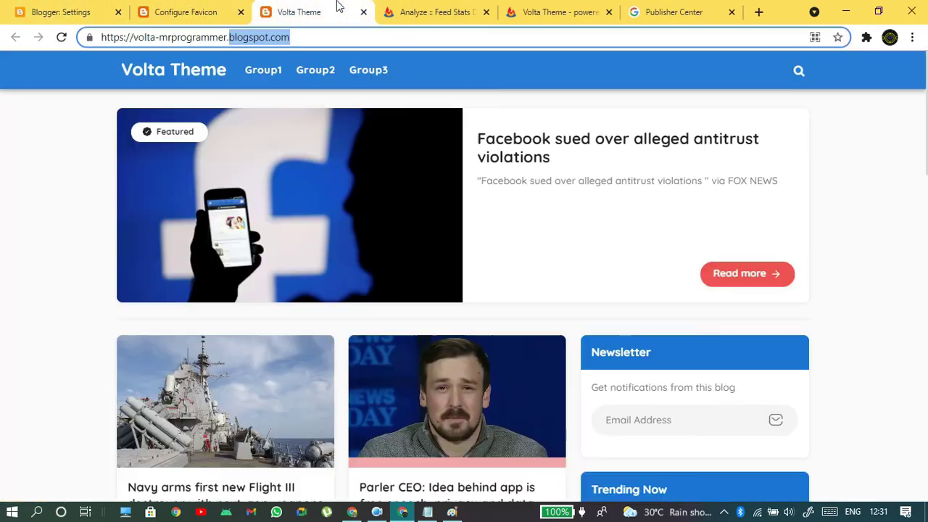
{"action": "left_click", "coordinate": [58, 39]}
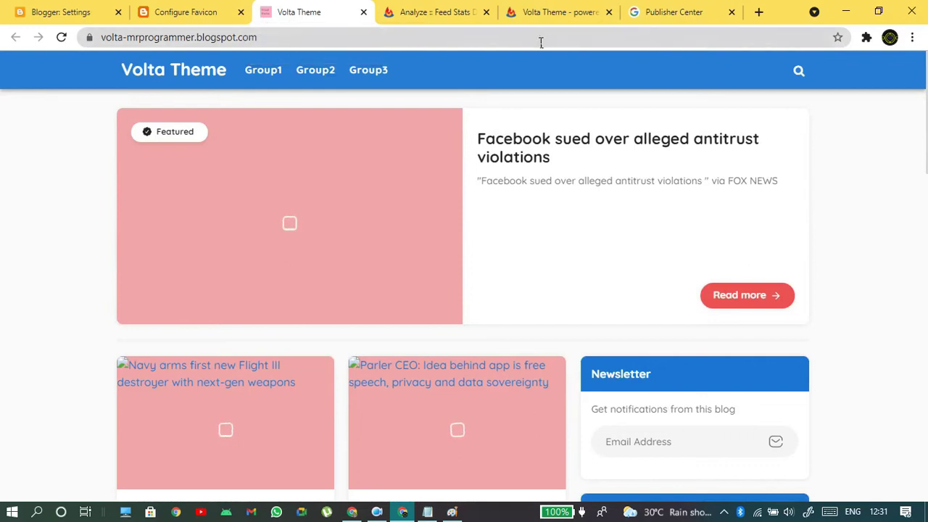
{"action": "left_click", "coordinate": [689, 9]}
- Upload 'square logo' as the publication's square logo
{"action": "left_click", "coordinate": [185, 267]}
{"action": "left_click", "coordinate": [324, 124]}
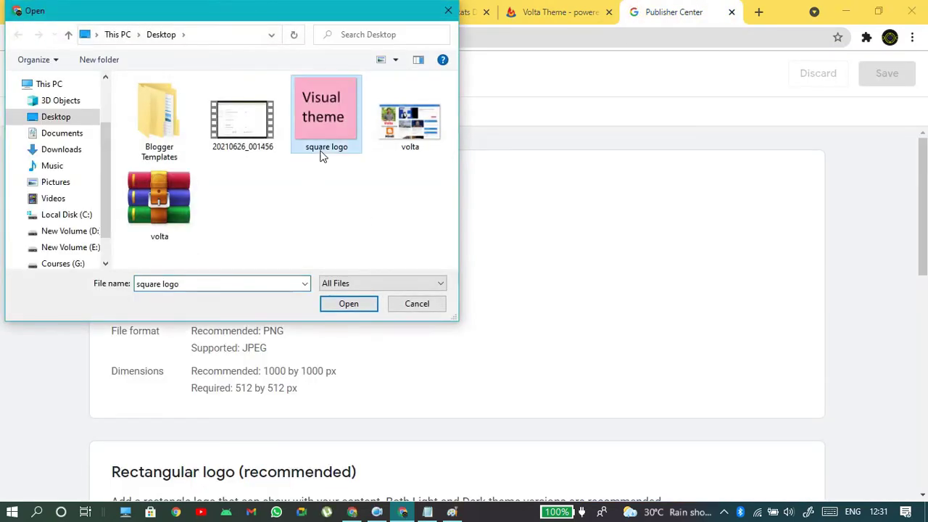
{"action": "left_click", "coordinate": [346, 302]}
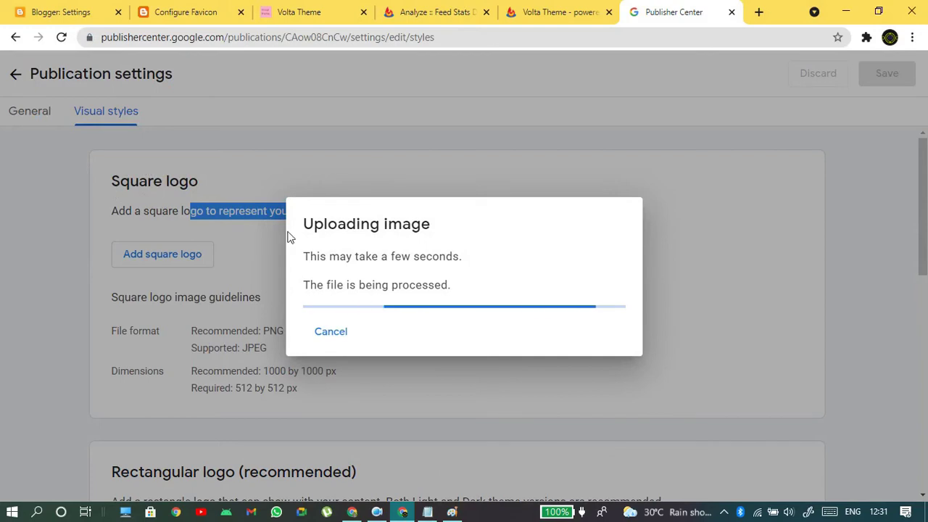
- Upload the same 'square logo' image as the light theme rectangular logo
{"action": "scroll", "coordinate": [503, 336], "scroll_direction": "down", "scroll_amount": 2}
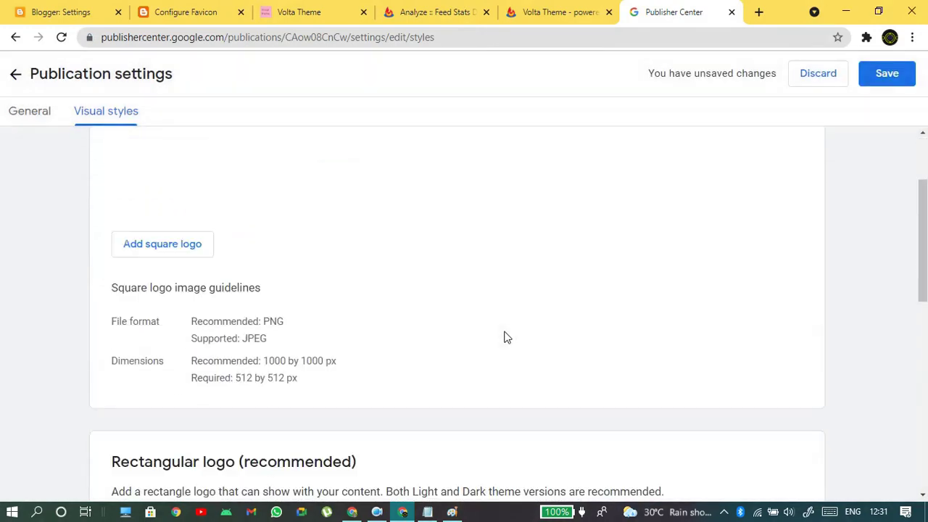
{"action": "scroll", "coordinate": [194, 240], "scroll_direction": "up", "scroll_amount": 2}
{"action": "scroll", "coordinate": [196, 241], "scroll_direction": "down", "scroll_amount": 5}
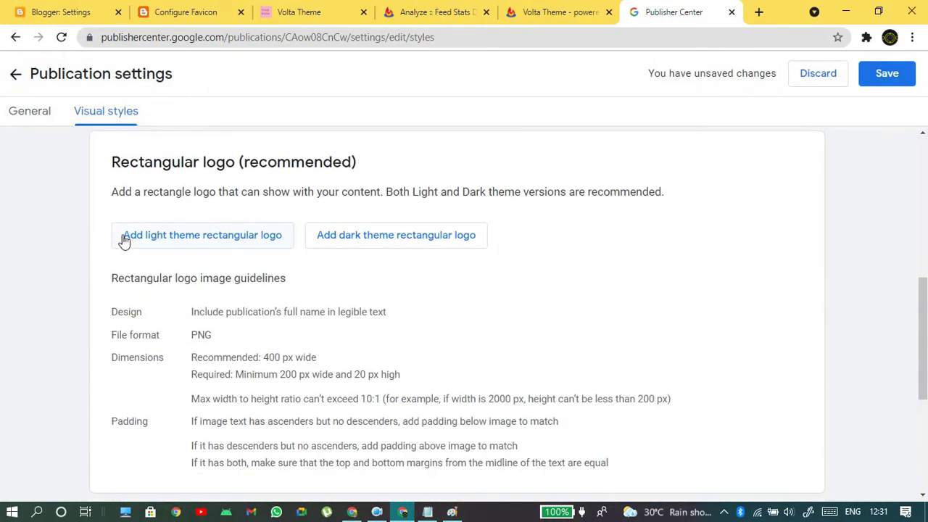
{"action": "left_click_drag", "start_coordinate": [118, 162], "coordinate": [355, 222]}
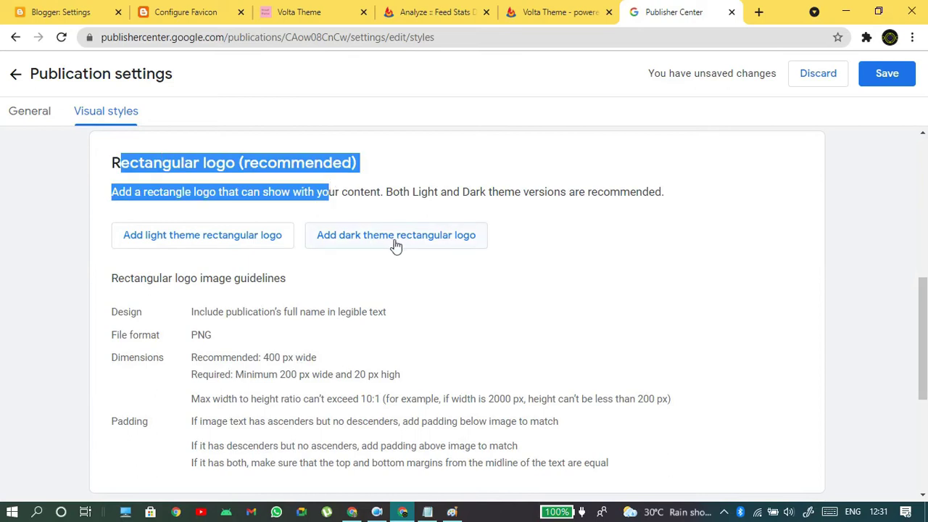
{"action": "left_click", "coordinate": [619, 279]}
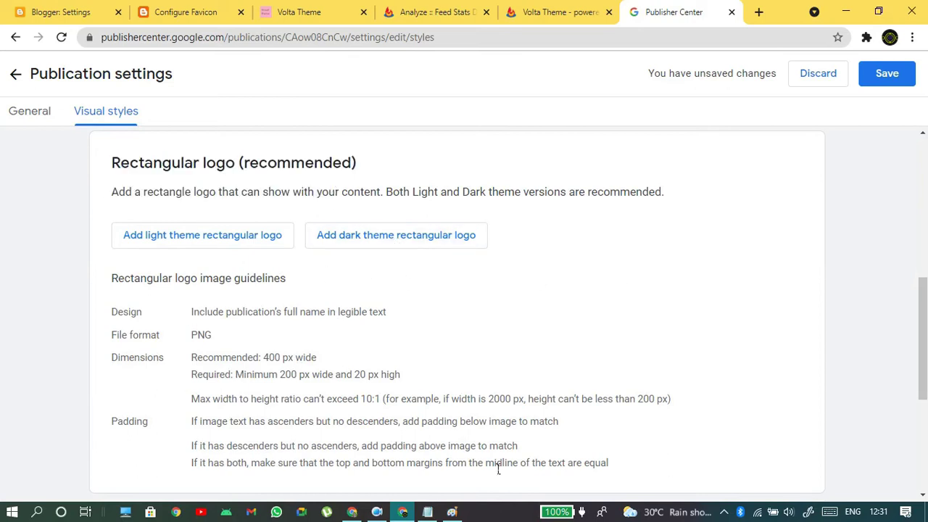
{"action": "left_click", "coordinate": [173, 244]}
{"action": "left_click", "coordinate": [314, 145]}
{"action": "left_click", "coordinate": [352, 304]}
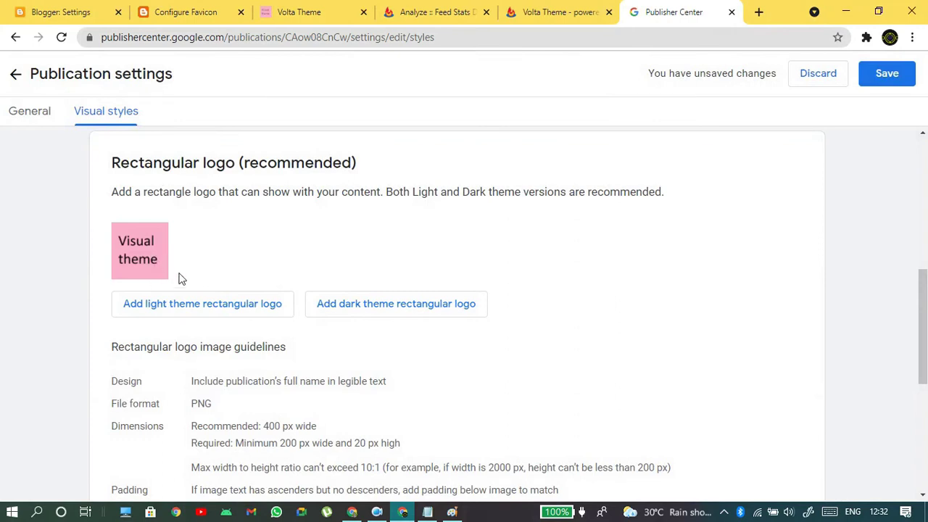
- In Paint, select the area around the 'Visual theme' text, then clear the selection
{"action": "left_click", "coordinate": [452, 512]}
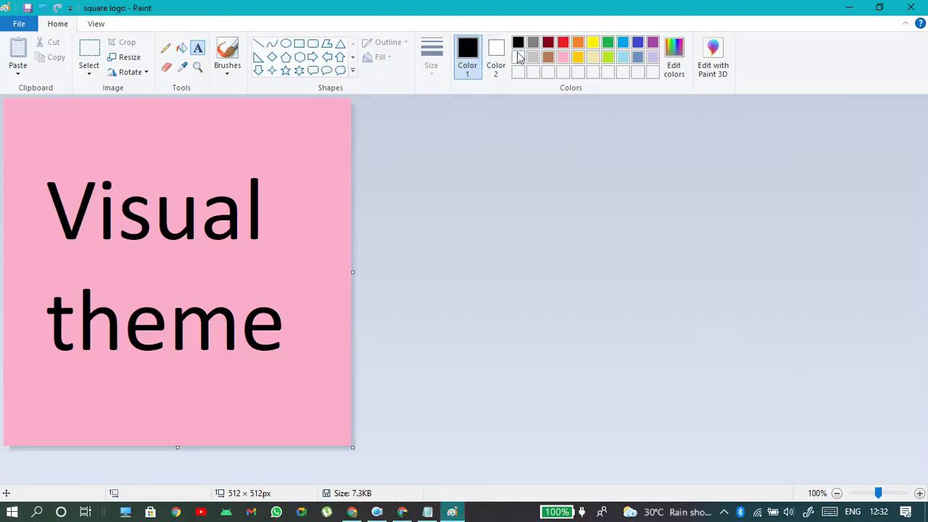
{"action": "left_click", "coordinate": [181, 48]}
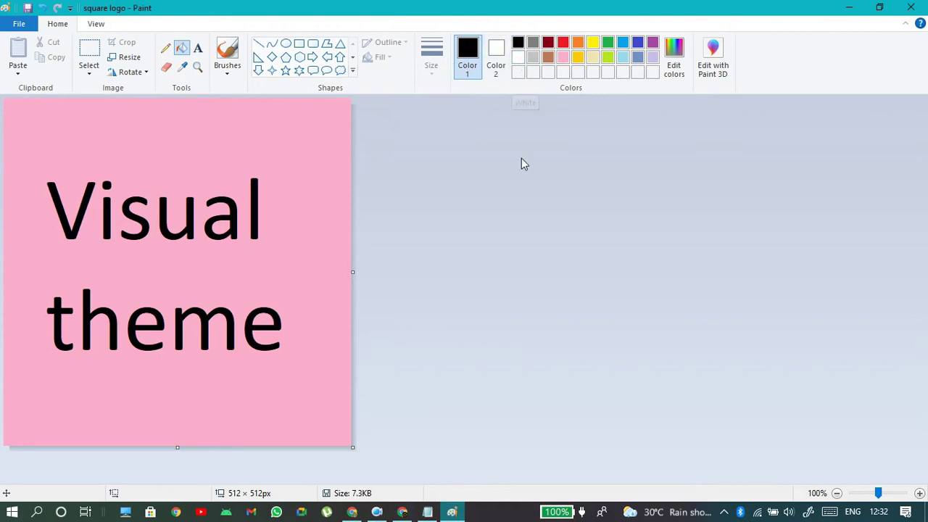
{"action": "left_click", "coordinate": [182, 49]}
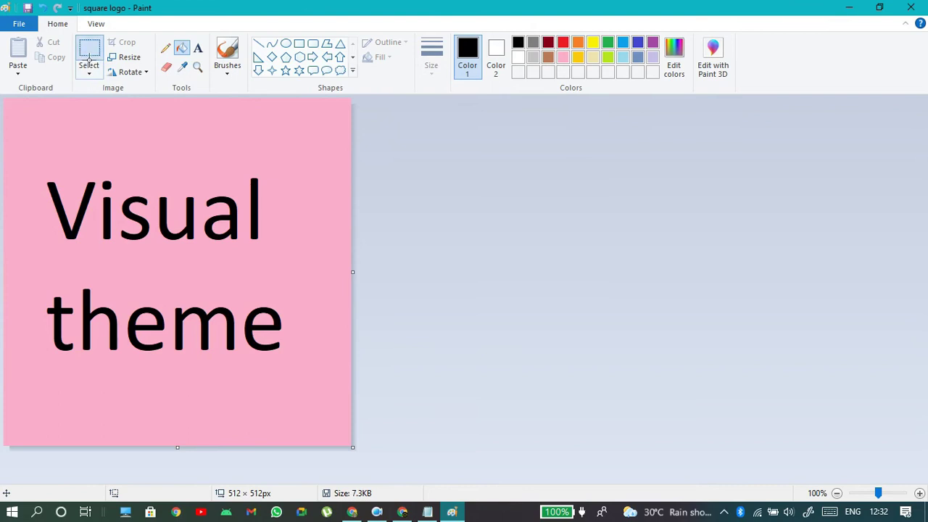
{"action": "left_click", "coordinate": [87, 56]}
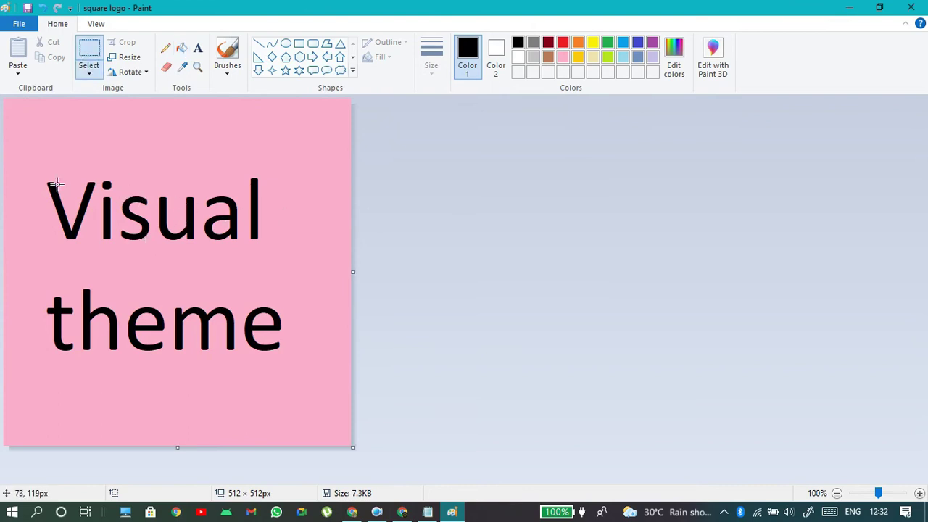
{"action": "left_click_drag", "start_coordinate": [29, 169], "coordinate": [315, 364]}
{"action": "left_click", "coordinate": [616, 240]}
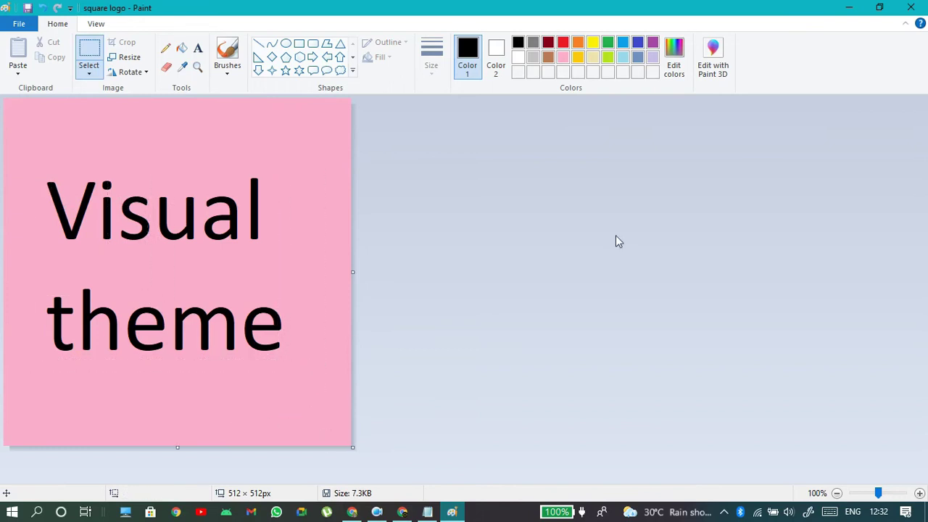
- Fill the pink background and letter holes with purple and save the image
{"action": "left_click", "coordinate": [548, 43]}
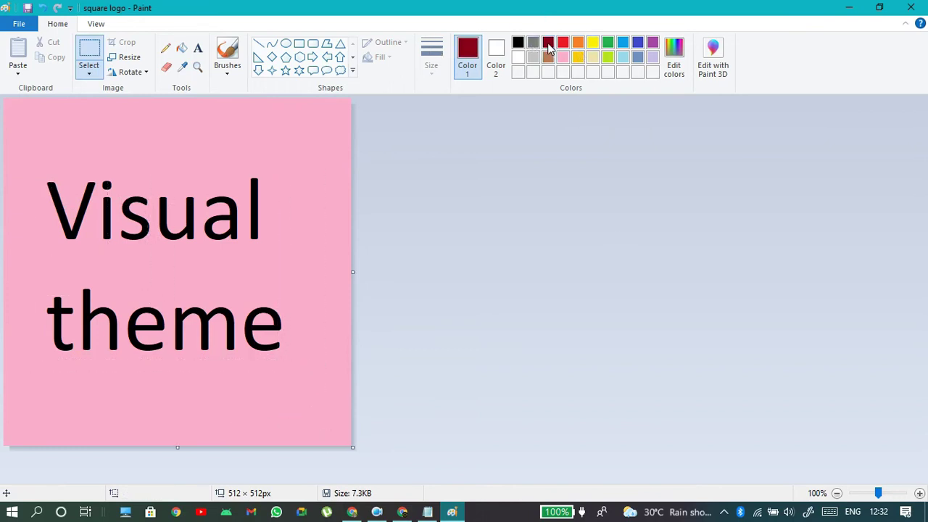
{"action": "left_click", "coordinate": [652, 44]}
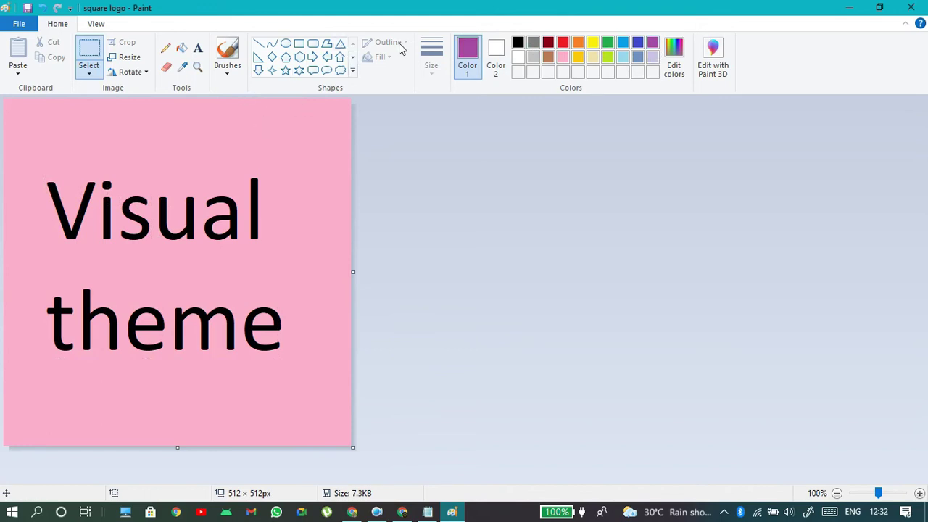
{"action": "left_click", "coordinate": [181, 50]}
{"action": "left_click", "coordinate": [223, 165]}
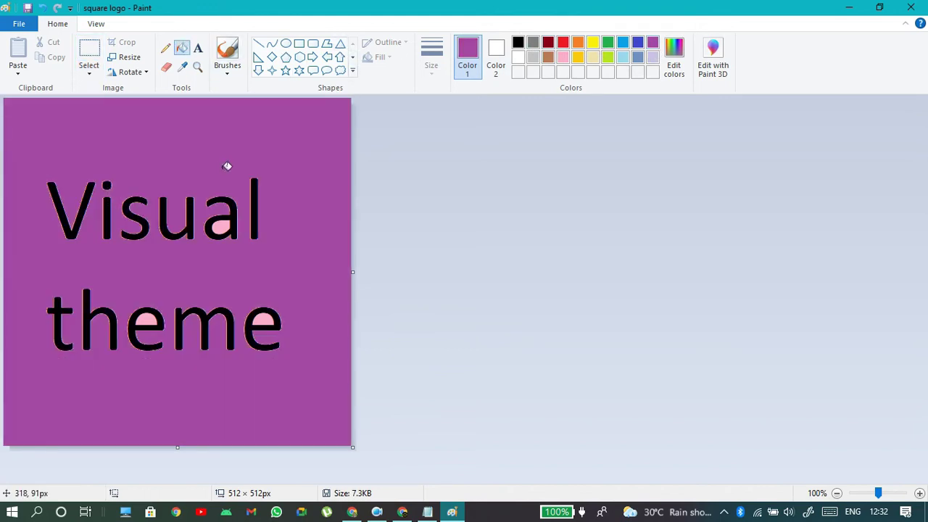
{"action": "left_click", "coordinate": [154, 320]}
{"action": "left_click", "coordinate": [268, 322]}
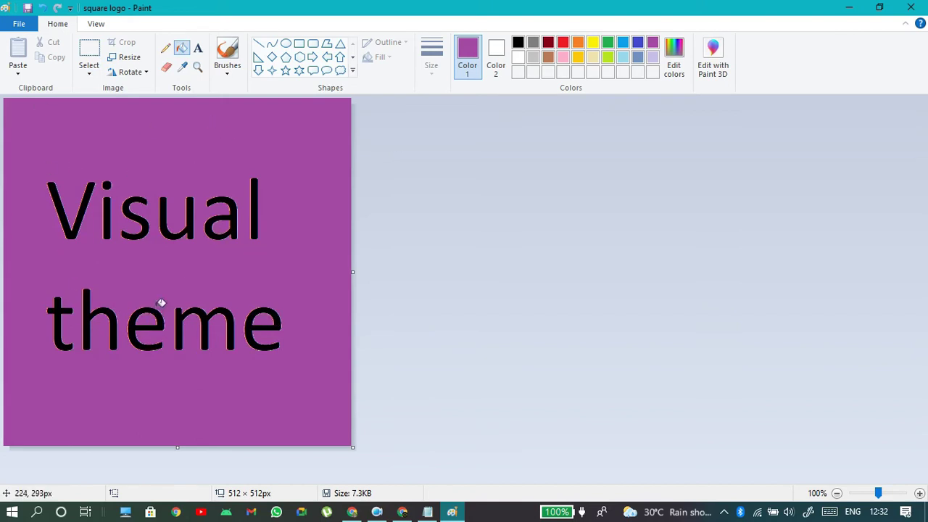
{"action": "key", "text": "ctrl+s"}
- Upload the purple 'square logo' as the dark theme rectangular logo and save the publication
{"action": "left_click", "coordinate": [849, 7]}
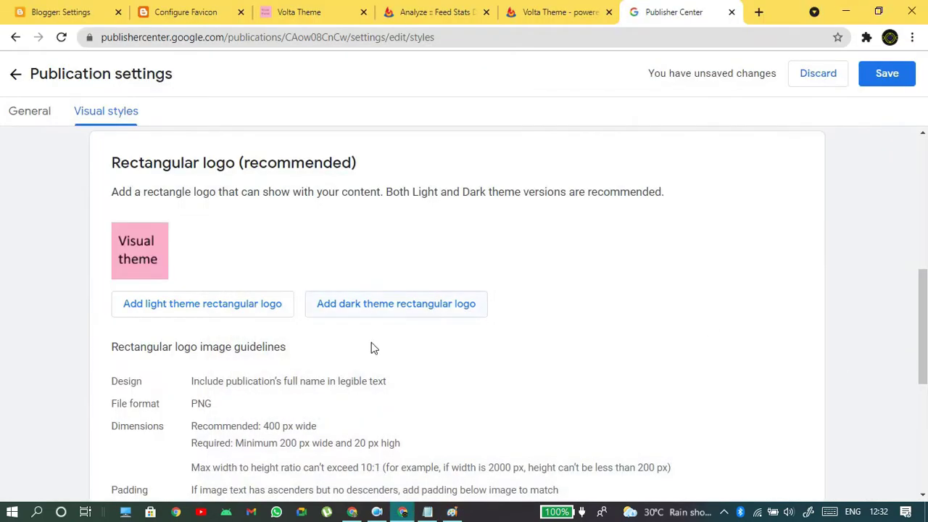
{"action": "left_click", "coordinate": [425, 305]}
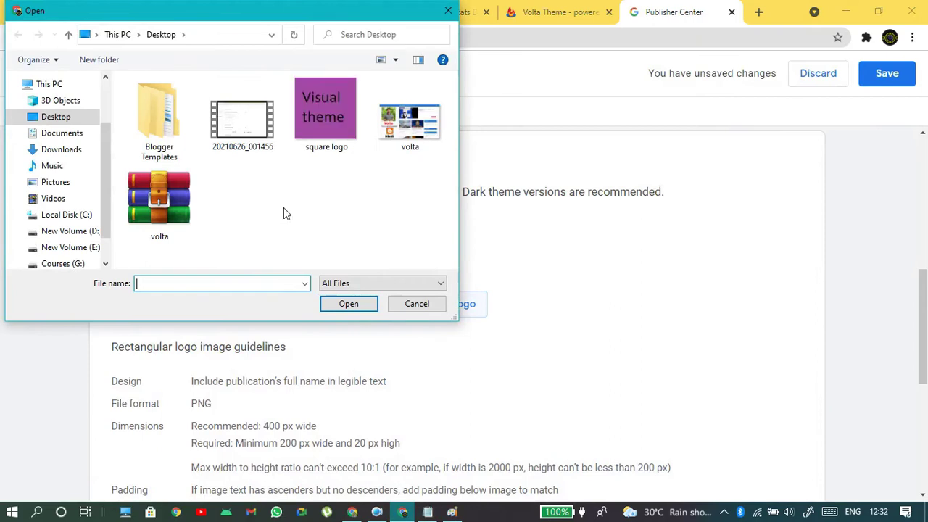
{"action": "left_click", "coordinate": [319, 105]}
{"action": "left_click", "coordinate": [355, 303]}
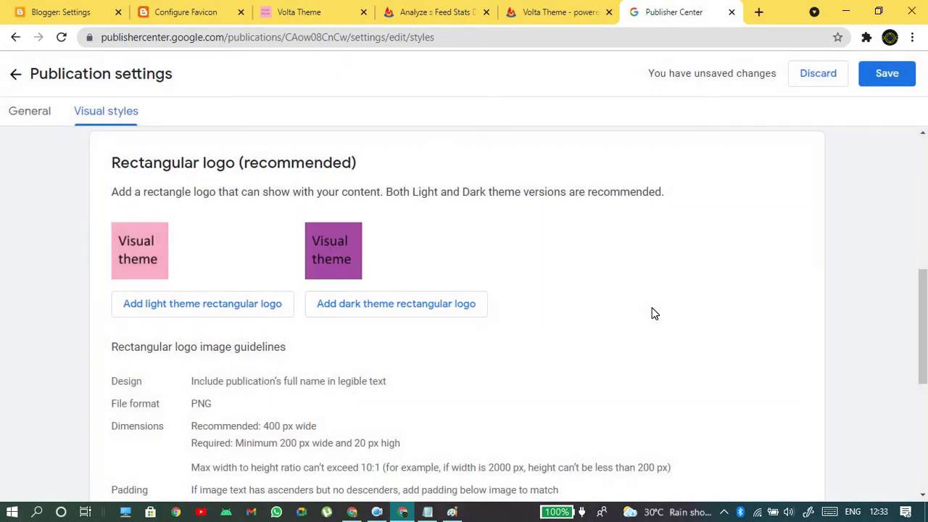
{"action": "scroll", "coordinate": [652, 313], "scroll_direction": "down", "scroll_amount": 3}
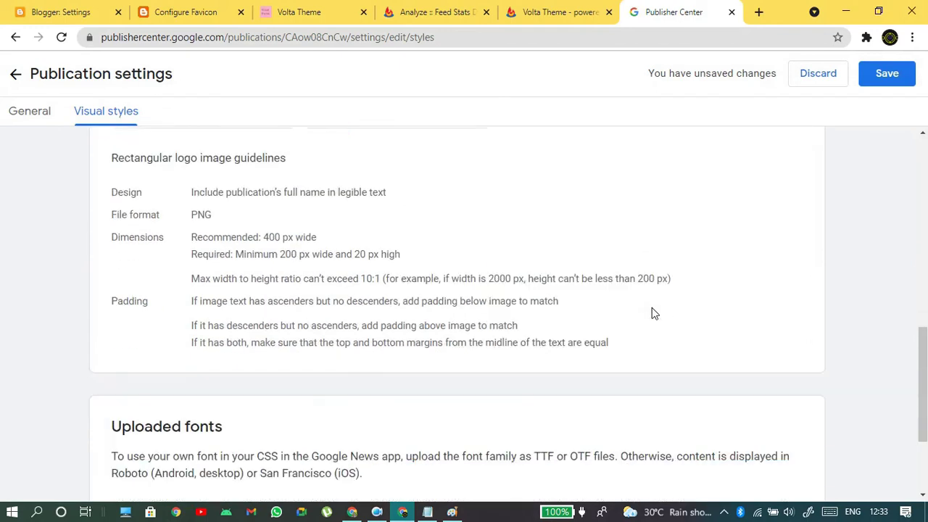
{"action": "scroll", "coordinate": [345, 347], "scroll_direction": "down", "scroll_amount": 2}
{"action": "scroll", "coordinate": [762, 272], "scroll_direction": "up", "scroll_amount": 10}
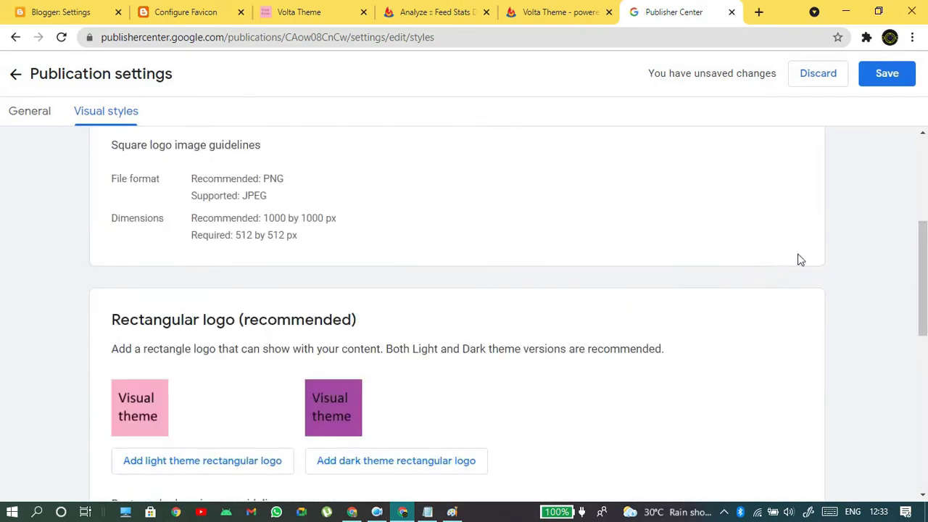
{"action": "left_click", "coordinate": [892, 79]}
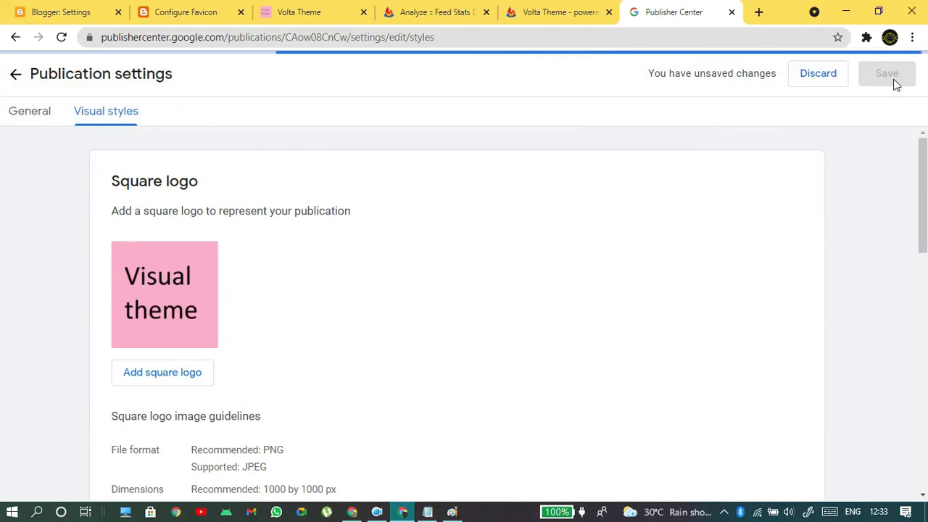
- Return to the Demo Theme publication overview and open its Google News settings
{"action": "left_click", "coordinate": [15, 76]}
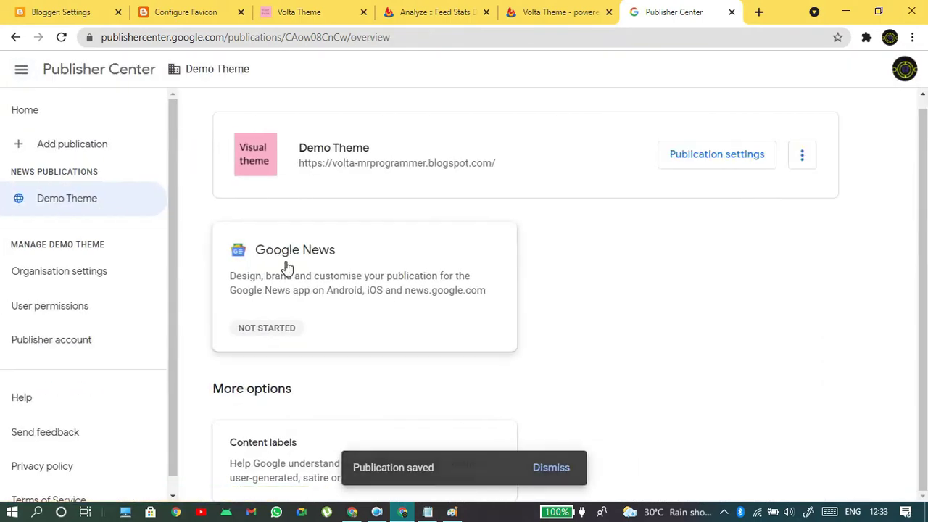
{"action": "left_click", "coordinate": [286, 267]}
{"action": "scroll", "coordinate": [541, 268], "scroll_direction": "down", "scroll_amount": 1}
{"action": "scroll", "coordinate": [542, 268], "scroll_direction": "down", "scroll_amount": 2}
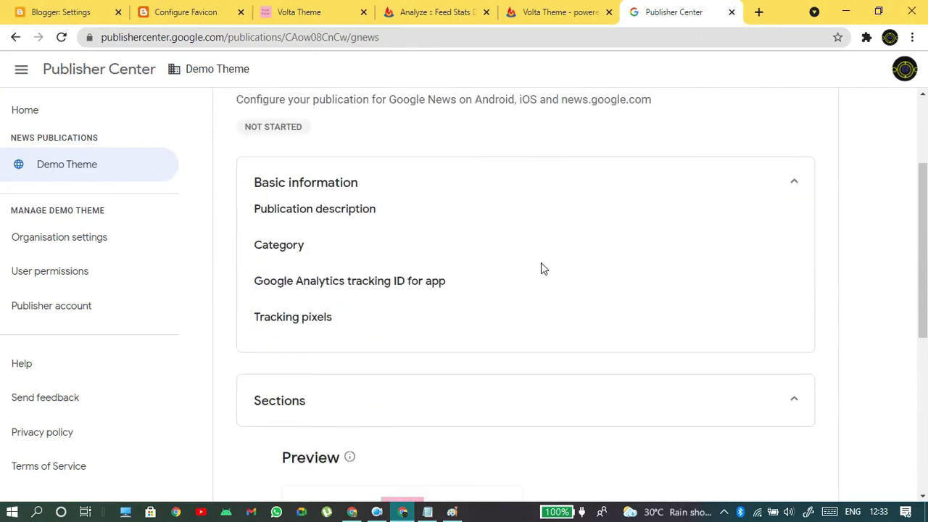
{"action": "scroll", "coordinate": [674, 224], "scroll_direction": "up", "scroll_amount": 2}
- Edit the Google News basic information and focus the empty Publication description field
{"action": "left_click", "coordinate": [790, 208]}
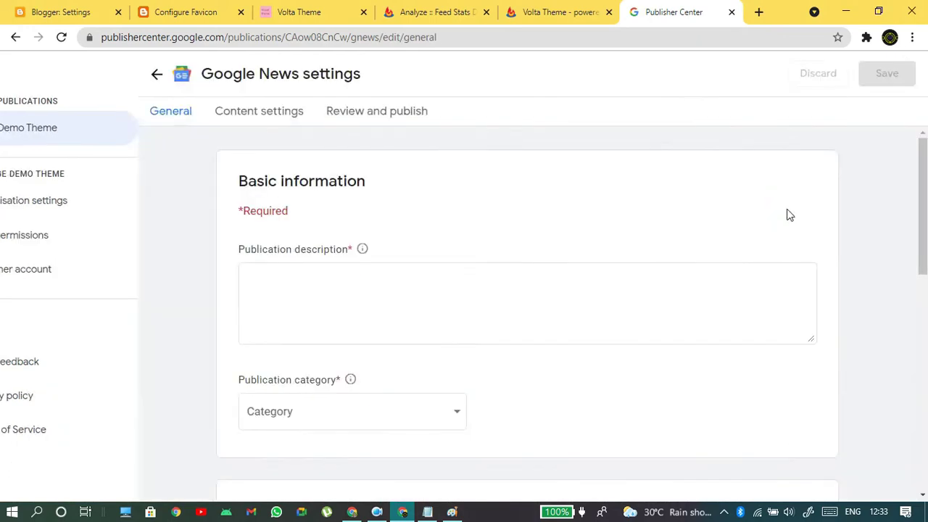
{"action": "left_click", "coordinate": [129, 302]}
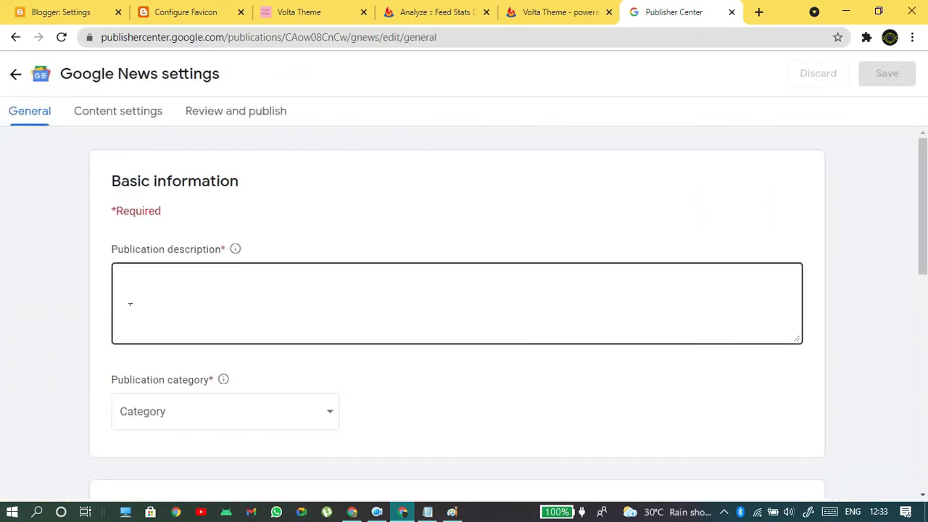
{"action": "left_click_drag", "start_coordinate": [240, 249], "coordinate": [203, 254]}
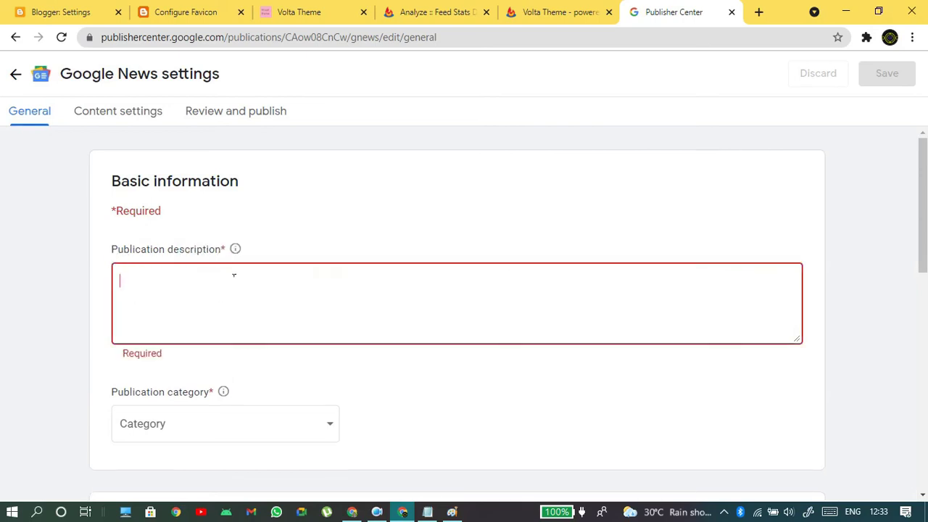
- In the Volta Theme blog's Blogger Settings, scroll down to the Meta tags section
{"action": "left_click", "coordinate": [61, 11]}
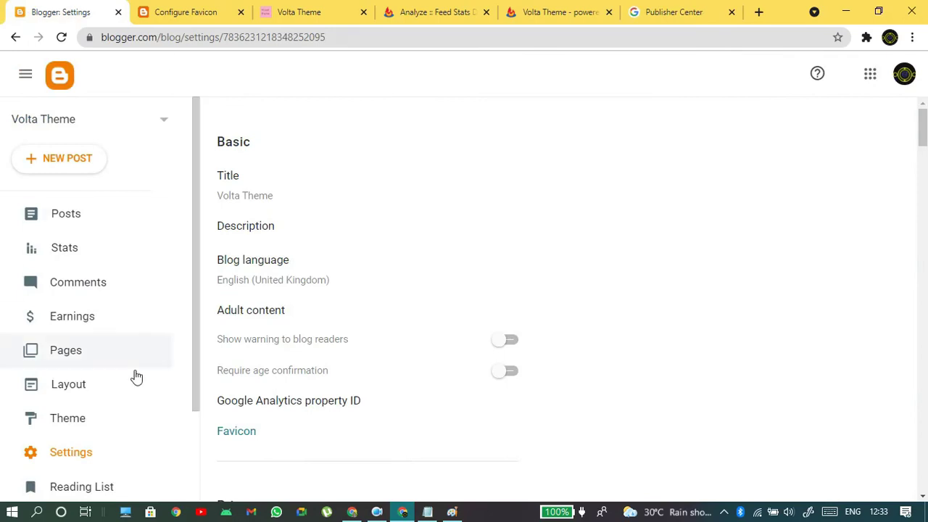
{"action": "scroll", "coordinate": [136, 376], "scroll_direction": "down", "scroll_amount": 3}
{"action": "scroll", "coordinate": [371, 311], "scroll_direction": "down", "scroll_amount": 5}
{"action": "scroll", "coordinate": [383, 311], "scroll_direction": "down", "scroll_amount": 15}
{"action": "scroll", "coordinate": [387, 313], "scroll_direction": "down", "scroll_amount": 4}
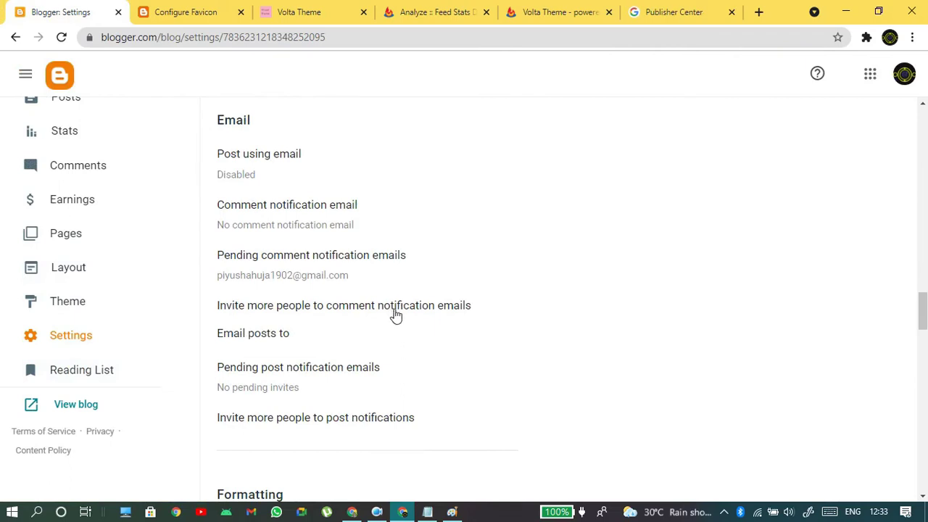
{"action": "scroll", "coordinate": [551, 367], "scroll_direction": "down", "scroll_amount": 5}
{"action": "scroll", "coordinate": [536, 376], "scroll_direction": "down", "scroll_amount": 4}
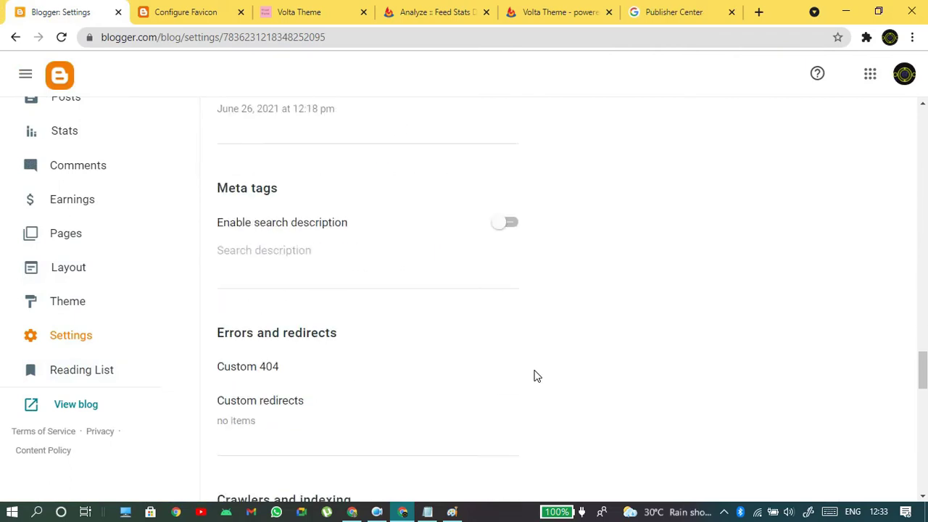
- Turn on Enable search description and open the empty Search description entry
{"action": "left_click_drag", "start_coordinate": [227, 190], "coordinate": [290, 195]}
{"action": "left_click_drag", "start_coordinate": [215, 234], "coordinate": [346, 227]}
{"action": "left_click", "coordinate": [507, 222]}
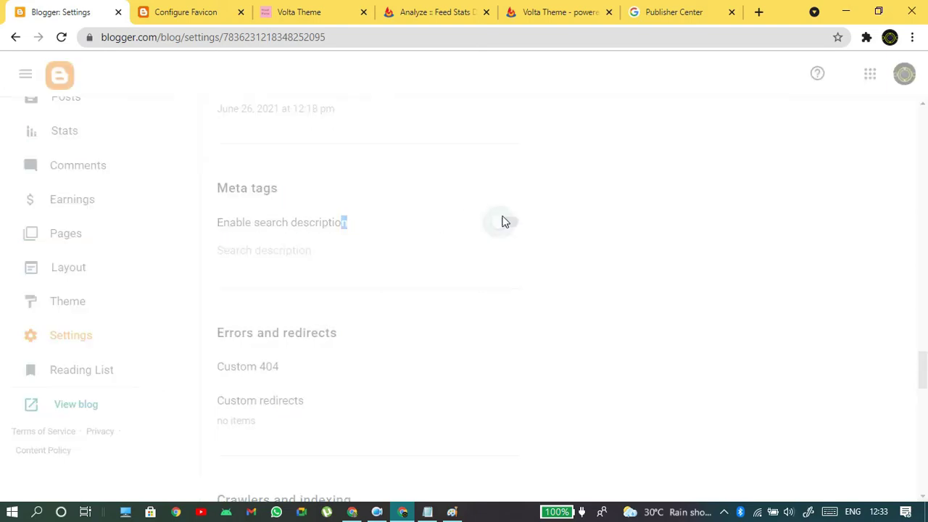
{"action": "left_click", "coordinate": [268, 248]}
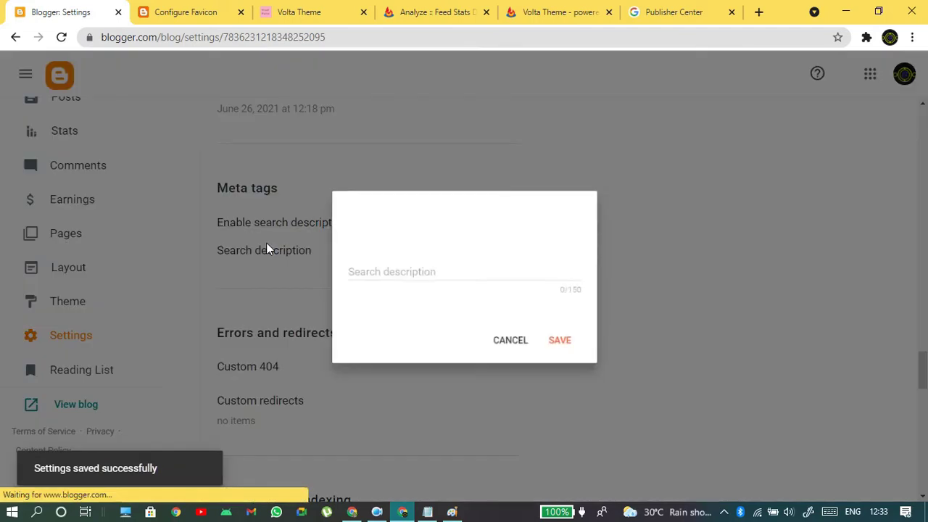
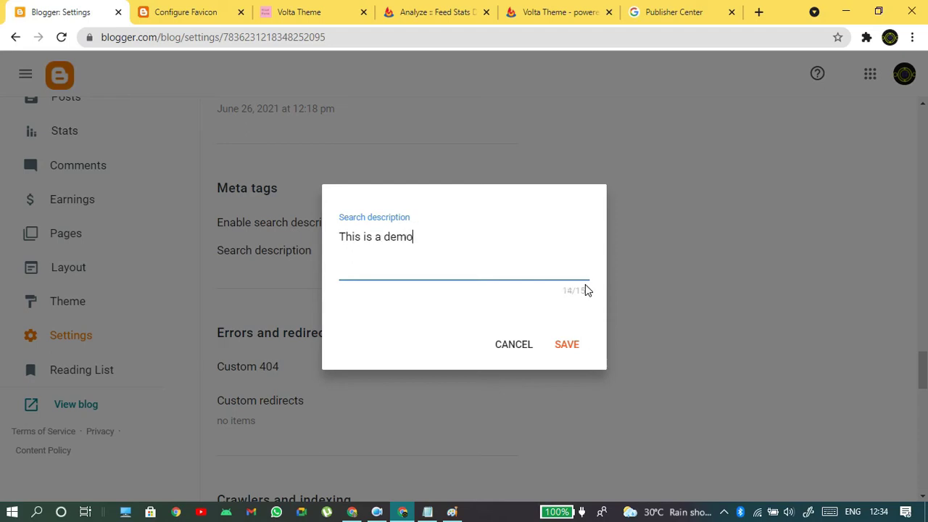
- Finish the search description 'This is a demo website with volta theme on it', select it, and save
{"action": "type", "text": "site with volta "}
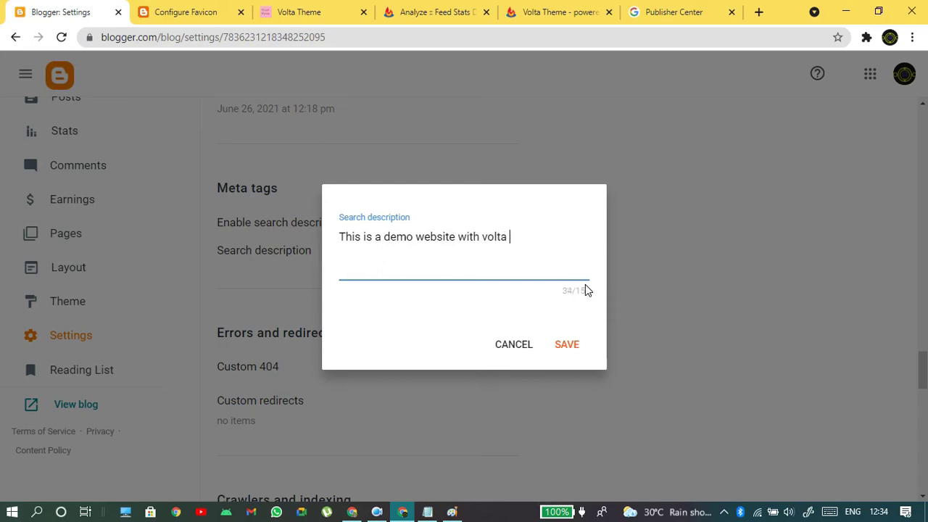
{"action": "type", "text": "theme on i"}
{"action": "type", "text": "t"}
{"action": "key", "text": "ctrl+a"}
{"action": "key", "text": "ctrl+c"}
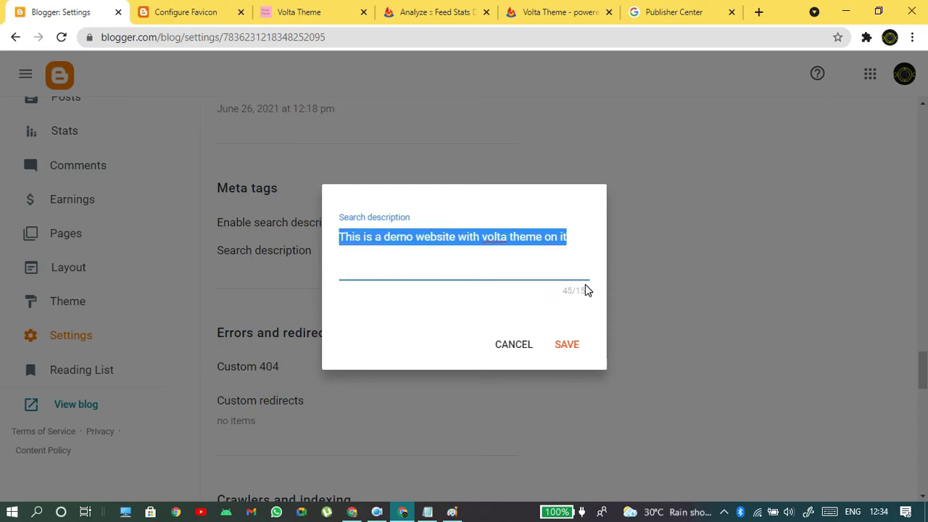
{"action": "left_click", "coordinate": [567, 343]}
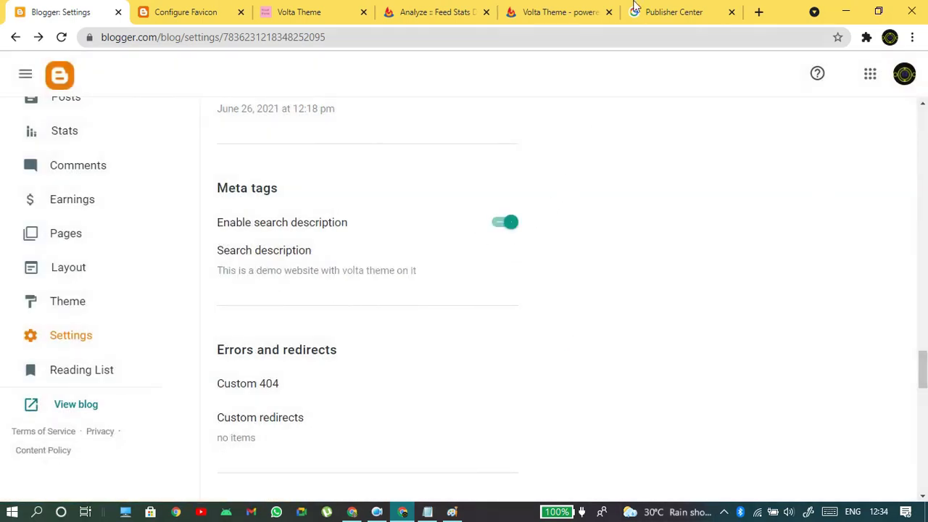
- Paste the blog's description into the Publisher Center publication description field
{"action": "left_click", "coordinate": [703, 10]}
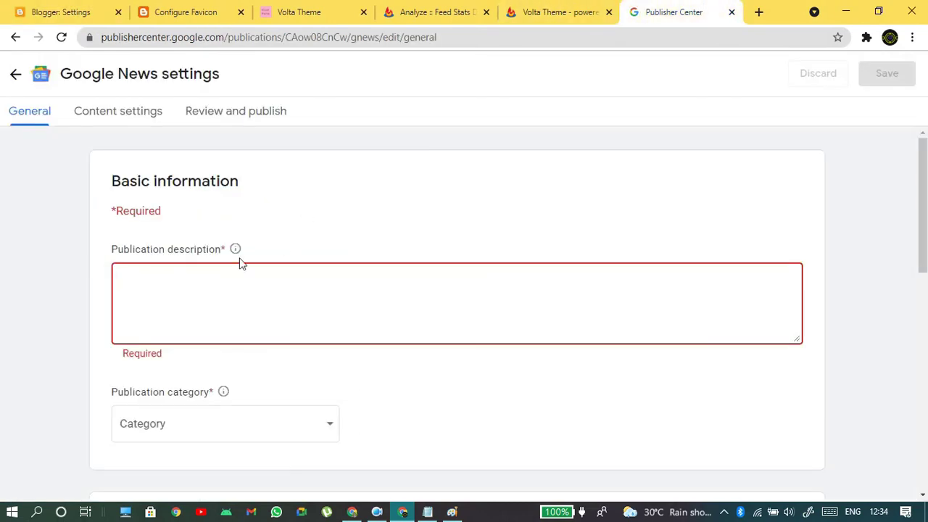
{"action": "key", "text": "ctrl+v"}
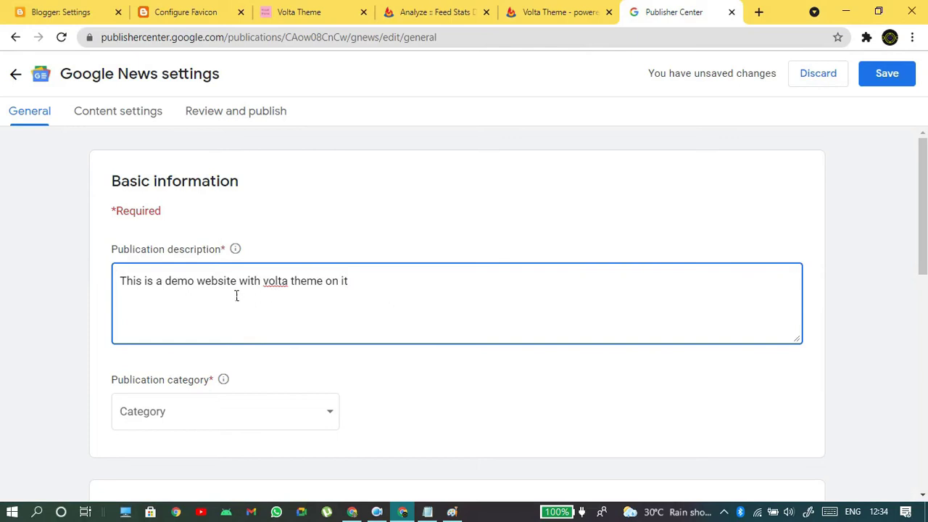
{"action": "left_click_drag", "start_coordinate": [129, 291], "coordinate": [379, 390]}
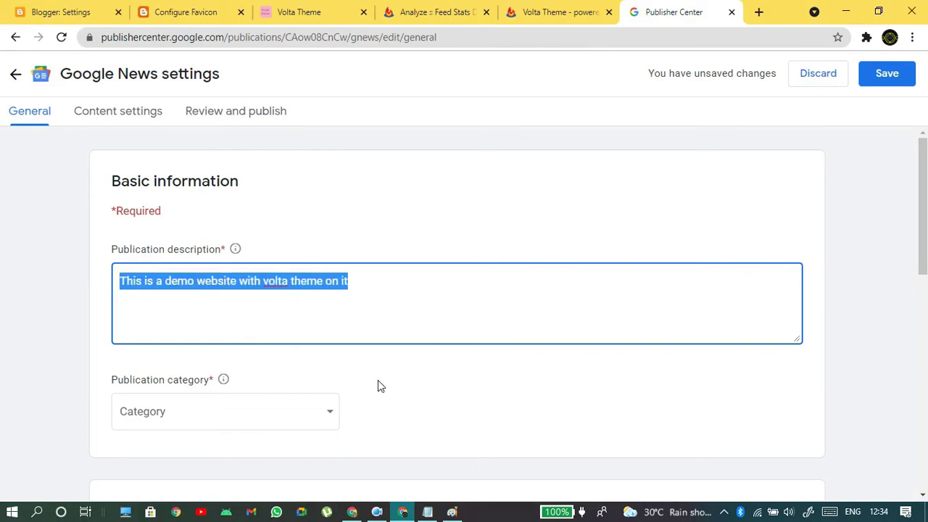
- Set the publication category to Science & Technology
{"action": "scroll", "coordinate": [396, 368], "scroll_direction": "down", "scroll_amount": 2}
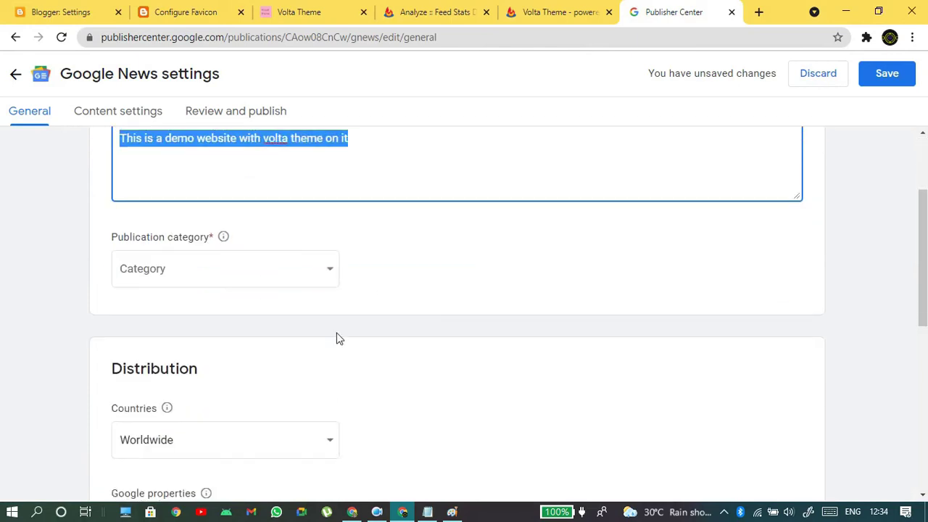
{"action": "left_click", "coordinate": [306, 267]}
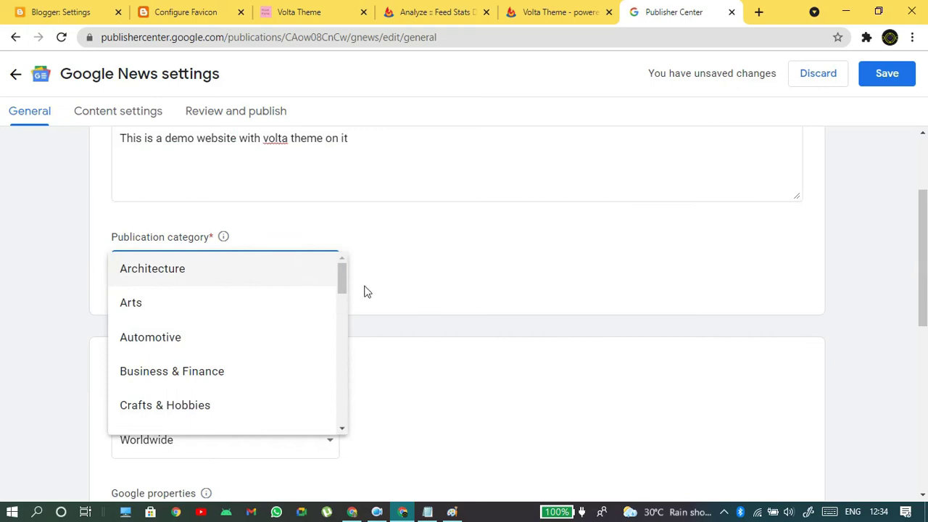
{"action": "left_click_drag", "start_coordinate": [345, 287], "coordinate": [324, 393]}
{"action": "left_click", "coordinate": [159, 345]}
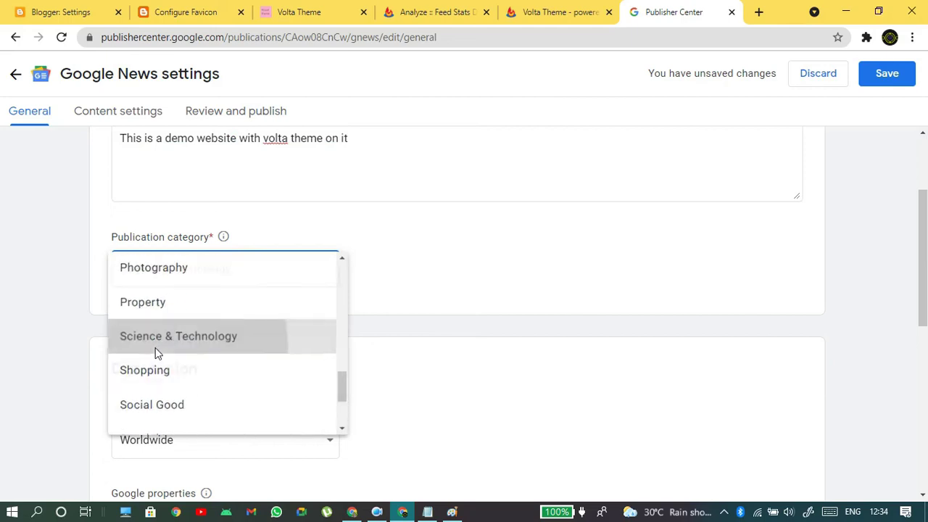
- Keep the Countries distribution set to Worldwide
{"action": "scroll", "coordinate": [516, 294], "scroll_direction": "down", "scroll_amount": 3}
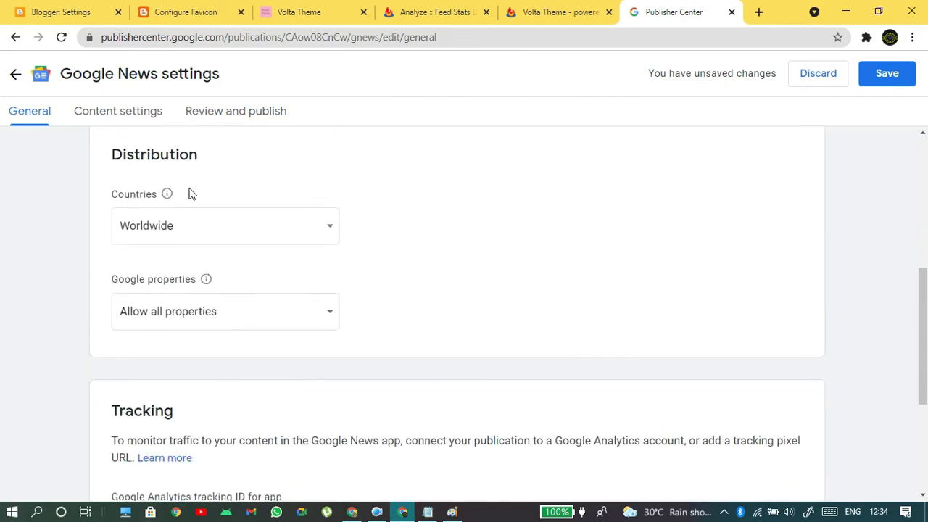
{"action": "left_click_drag", "start_coordinate": [122, 157], "coordinate": [206, 153]}
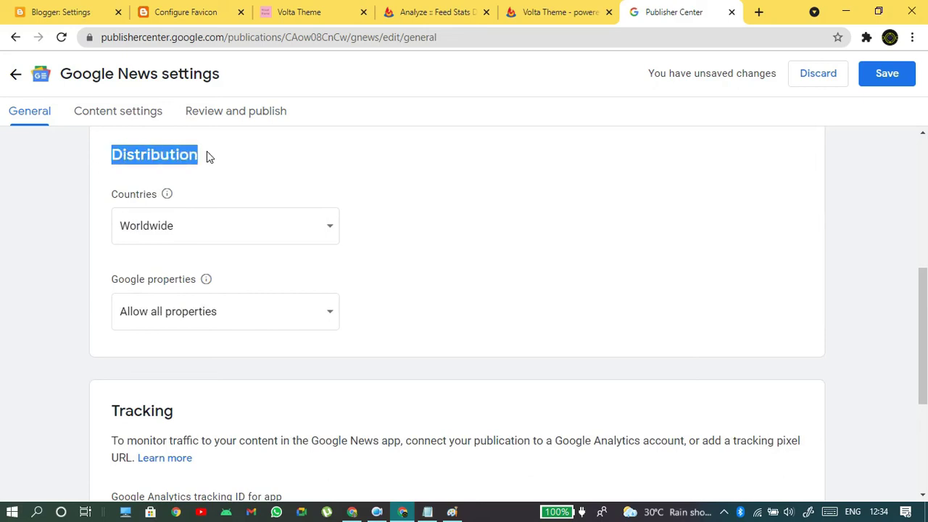
{"action": "left_click", "coordinate": [251, 230]}
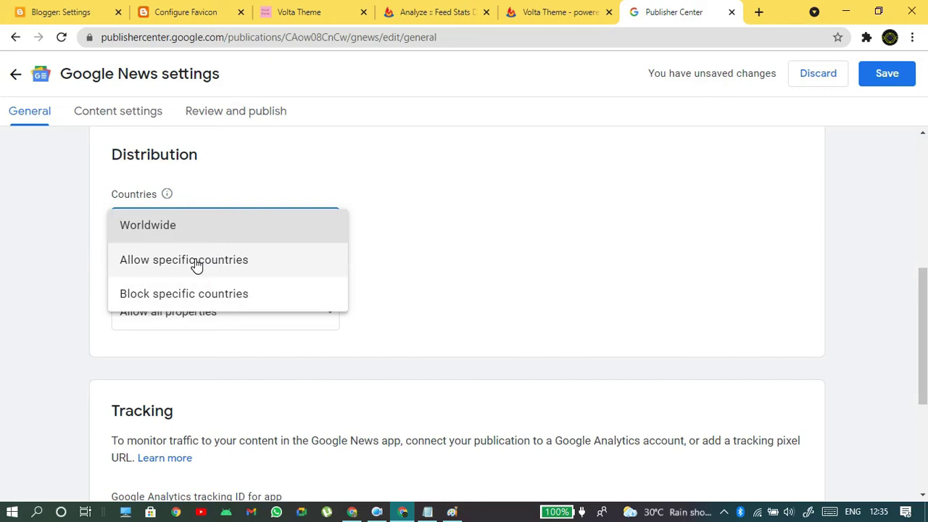
{"action": "left_click", "coordinate": [158, 227]}
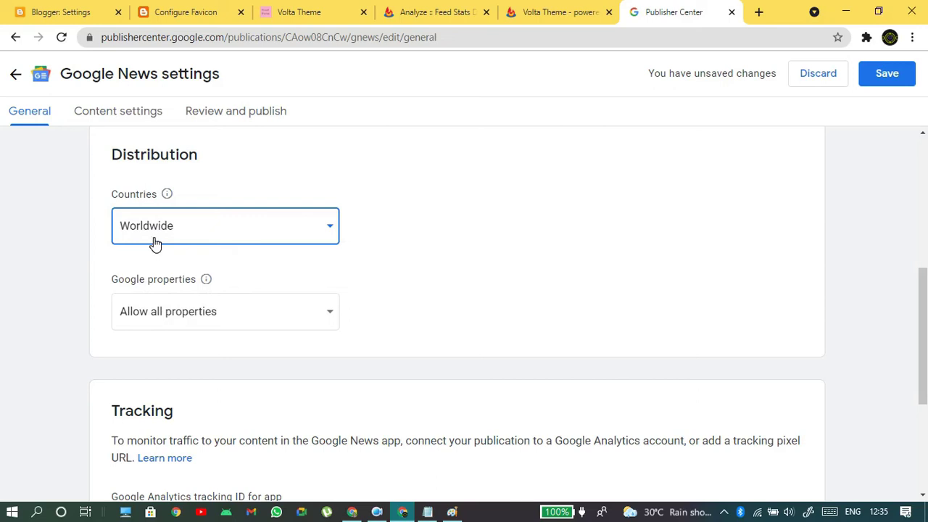
{"action": "left_click", "coordinate": [154, 244]}
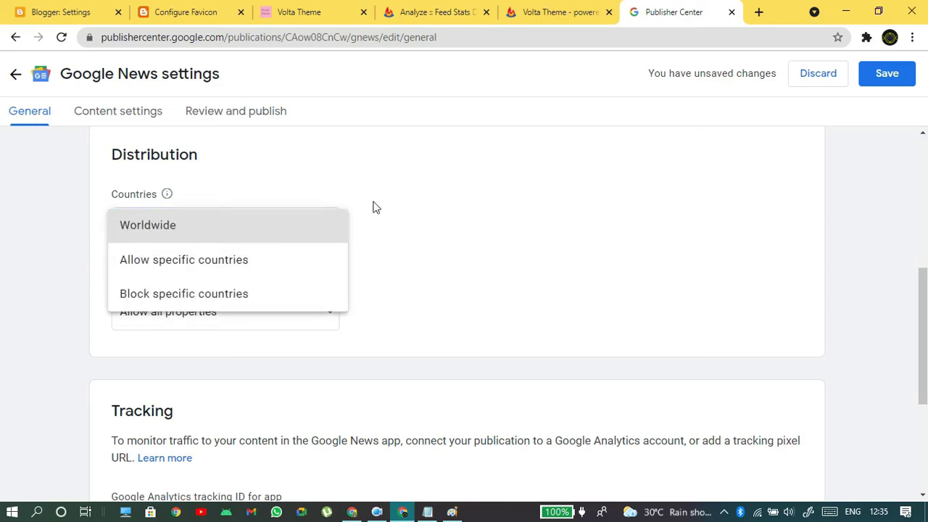
{"action": "left_click", "coordinate": [388, 210]}
{"action": "scroll", "coordinate": [390, 212], "scroll_direction": "up", "scroll_amount": 2}
{"action": "scroll", "coordinate": [392, 207], "scroll_direction": "down", "scroll_amount": 2}
{"action": "scroll", "coordinate": [257, 181], "scroll_direction": "up", "scroll_amount": 1}
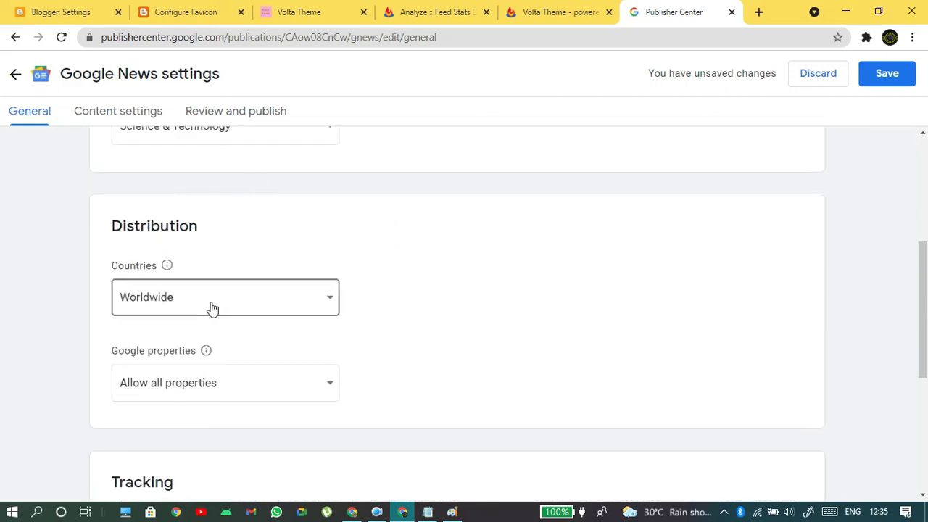
{"action": "scroll", "coordinate": [210, 310], "scroll_direction": "down", "scroll_amount": 1}
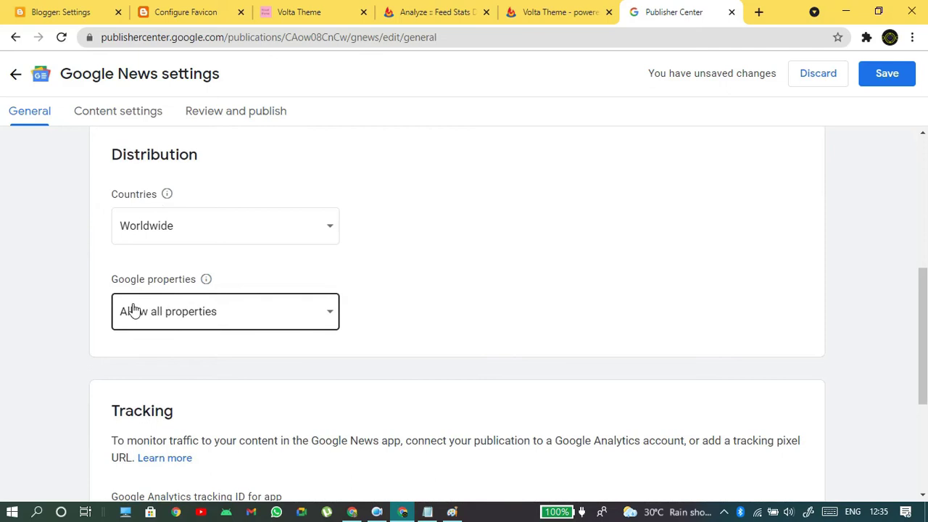
- Allow the publication on all Google properties and move down to the Tracking section
{"action": "left_click", "coordinate": [125, 312]}
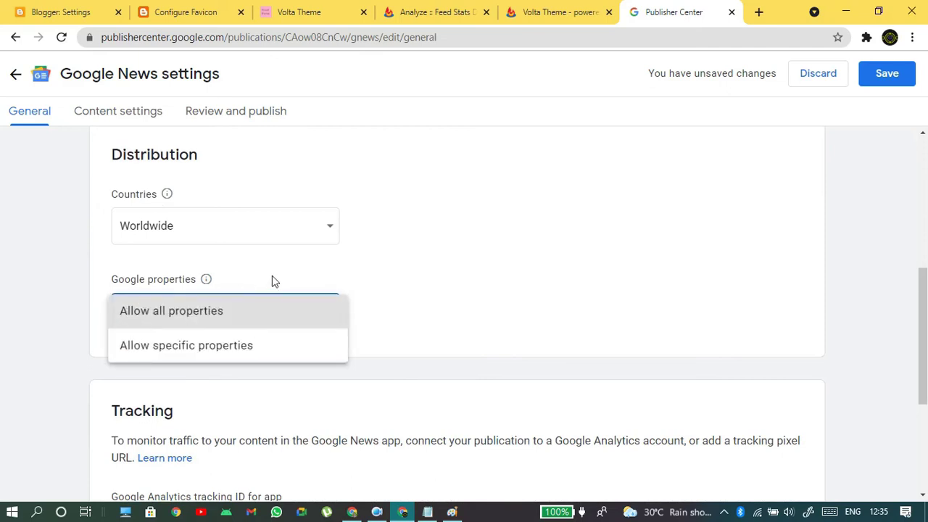
{"action": "left_click", "coordinate": [307, 311]}
{"action": "scroll", "coordinate": [532, 249], "scroll_direction": "down", "scroll_amount": 3}
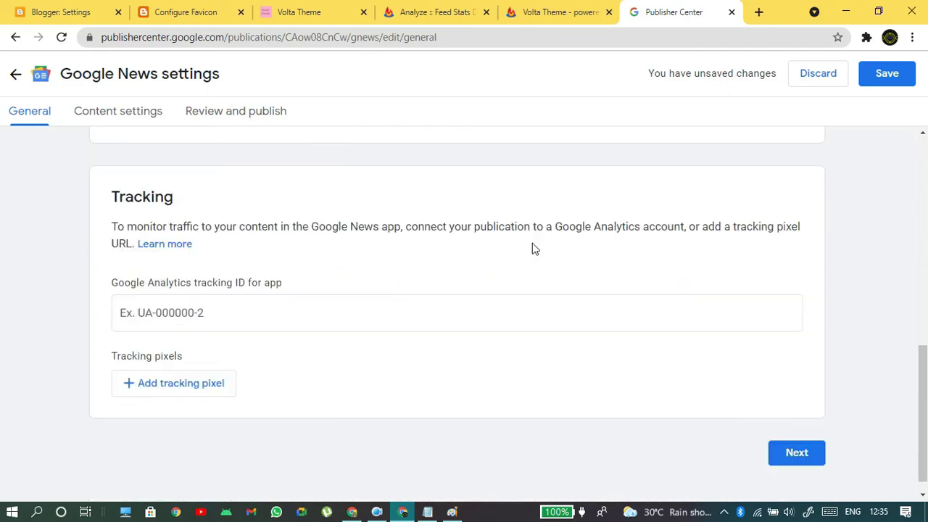
{"action": "left_click_drag", "start_coordinate": [119, 206], "coordinate": [216, 203]}
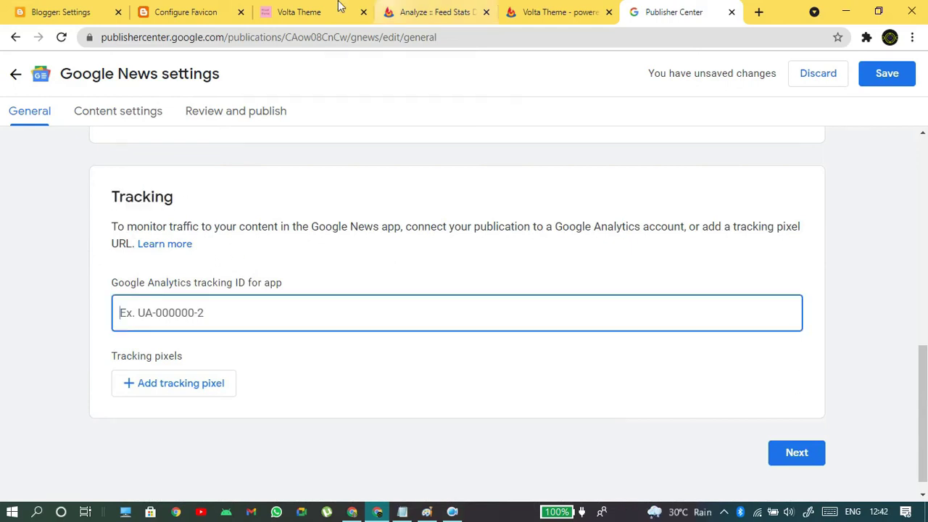
{"action": "left_click", "coordinate": [239, 9]}
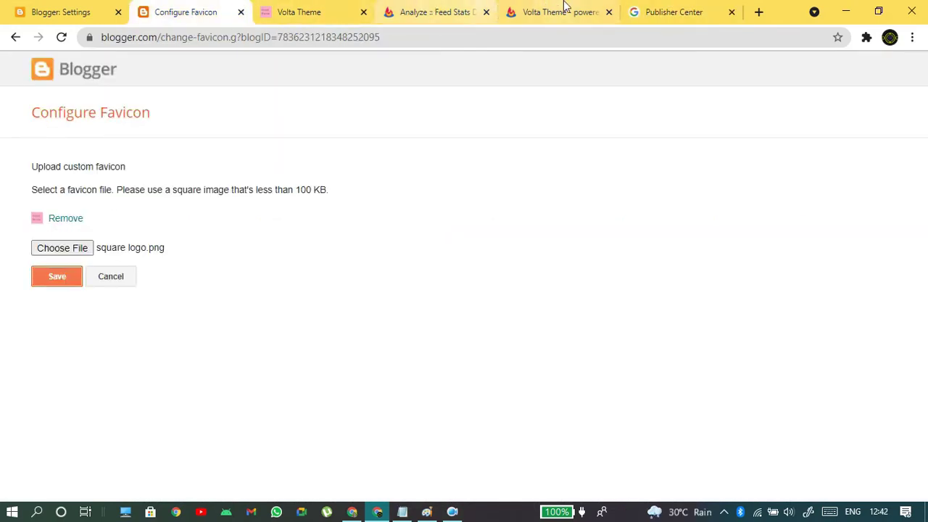
- Maximize the Publisher Center window again and scroll to its empty Tracking section
{"action": "left_click", "coordinate": [564, 9]}
{"action": "left_click", "coordinate": [701, 11]}
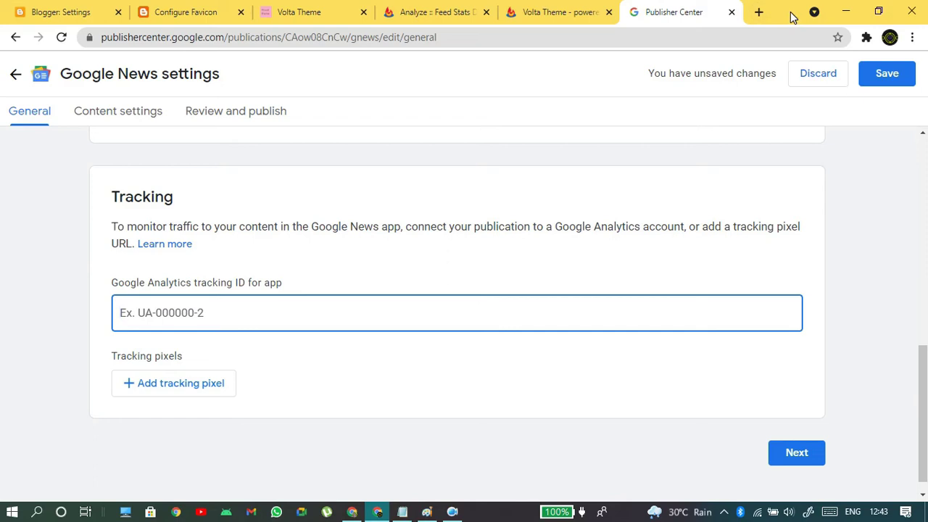
{"action": "left_click_drag", "start_coordinate": [791, 17], "coordinate": [522, 95]}
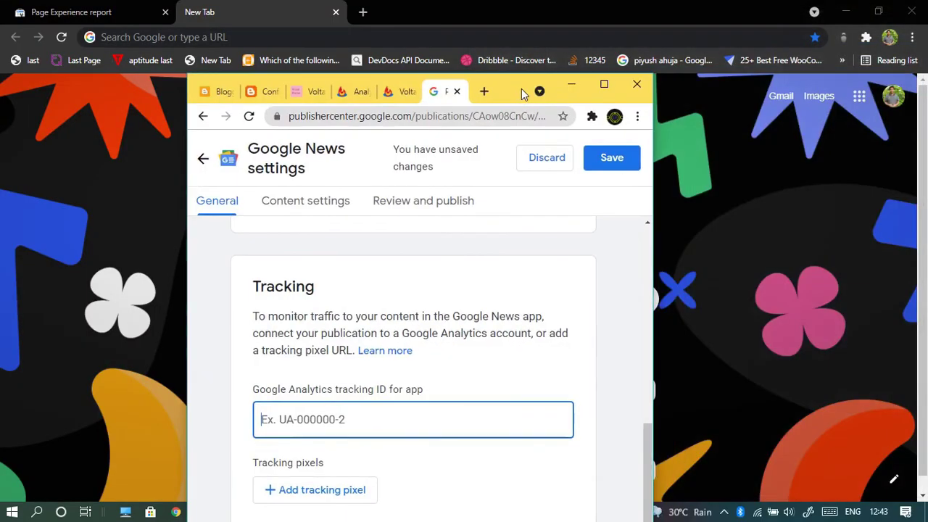
{"action": "double_click", "coordinate": [512, 88]}
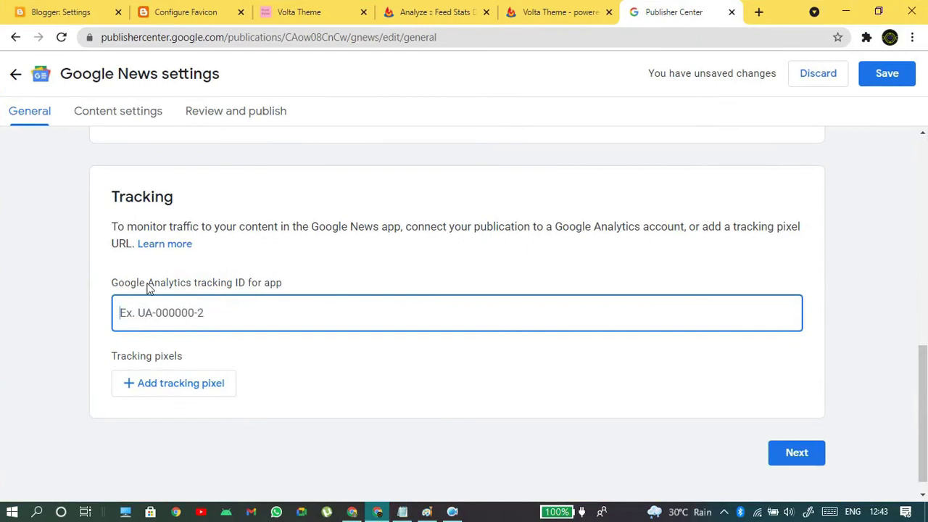
{"action": "scroll", "coordinate": [594, 317], "scroll_direction": "up", "scroll_amount": 8}
{"action": "scroll", "coordinate": [590, 317], "scroll_direction": "down", "scroll_amount": 6}
{"action": "scroll", "coordinate": [598, 318], "scroll_direction": "down", "scroll_amount": 2}
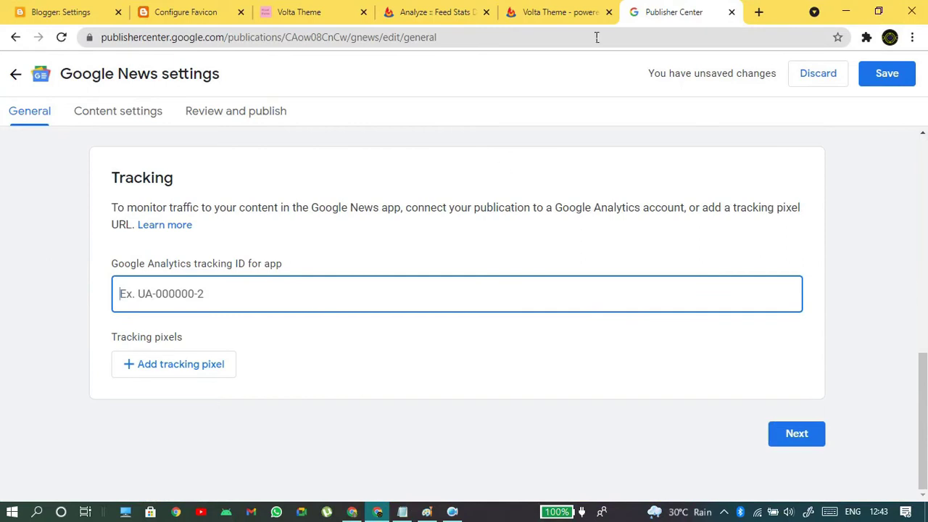
{"action": "left_click", "coordinate": [912, 37]}
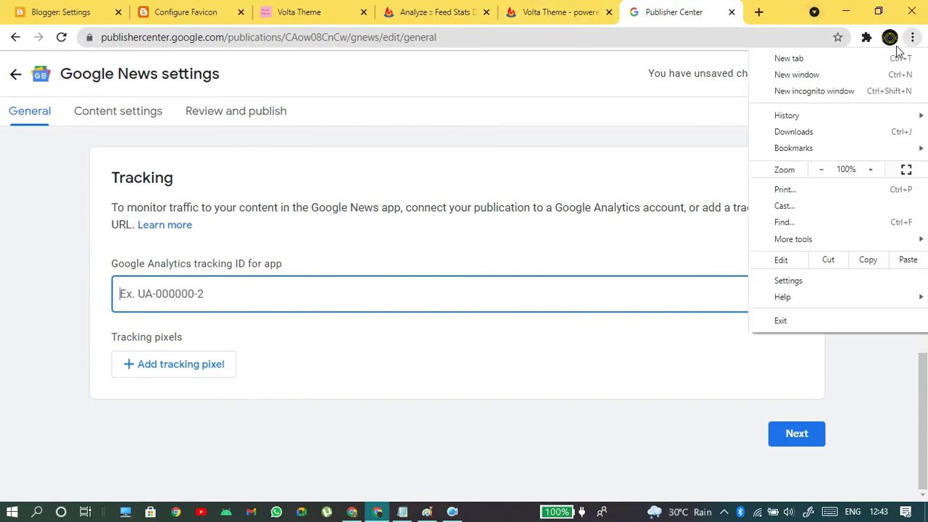
- Open Google Analytics in another browser profile and dismiss the missing permissions warning
{"action": "left_click", "coordinate": [890, 37]}
{"action": "left_click", "coordinate": [780, 321]}
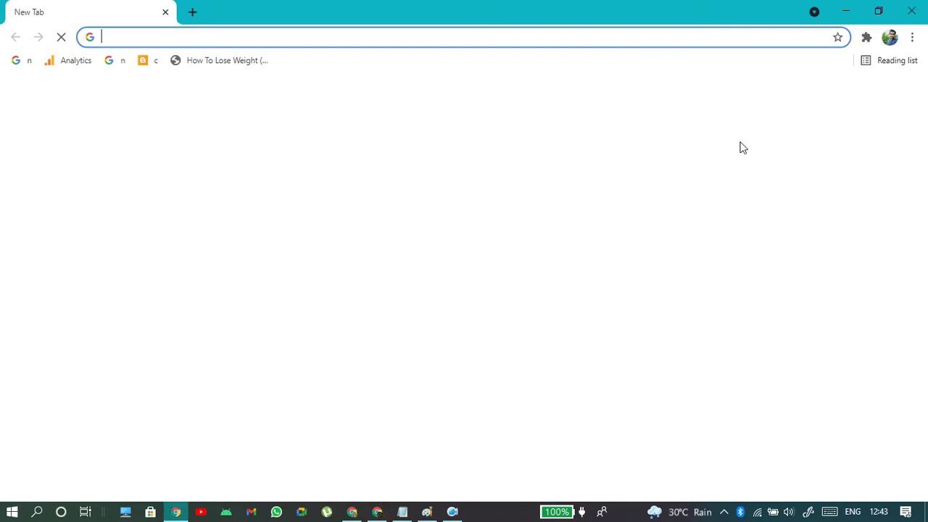
{"action": "type", "text": "a"}
{"action": "key", "text": "Return"}
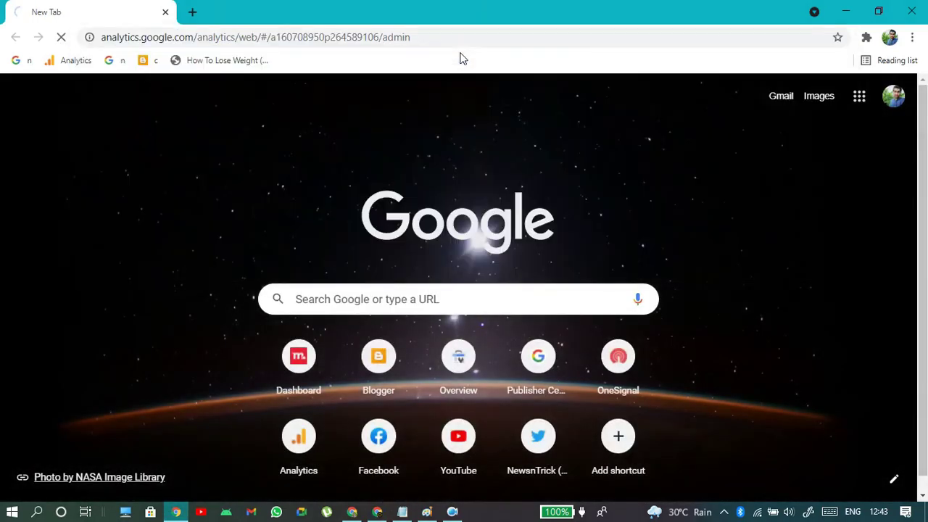
{"action": "double_click", "coordinate": [424, 37]}
{"action": "left_click_drag", "start_coordinate": [498, 37], "coordinate": [298, 50]}
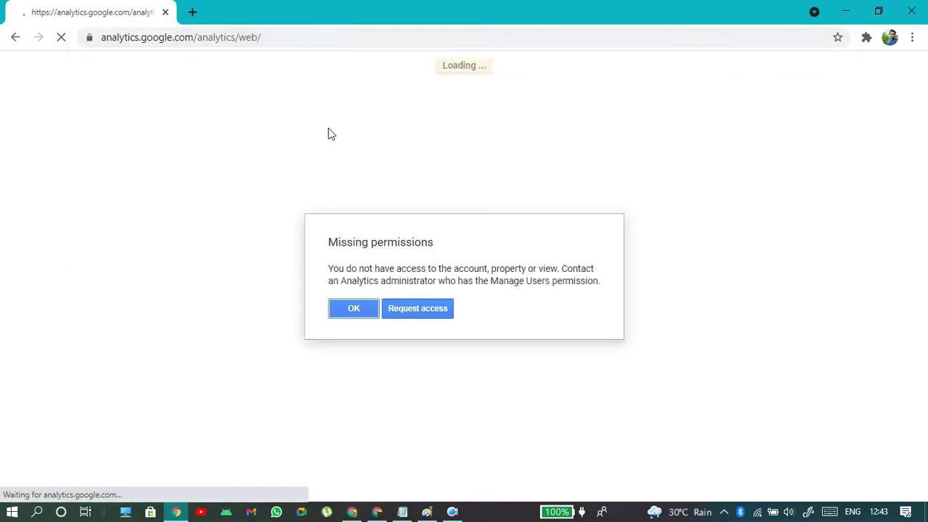
{"action": "left_click", "coordinate": [336, 310]}
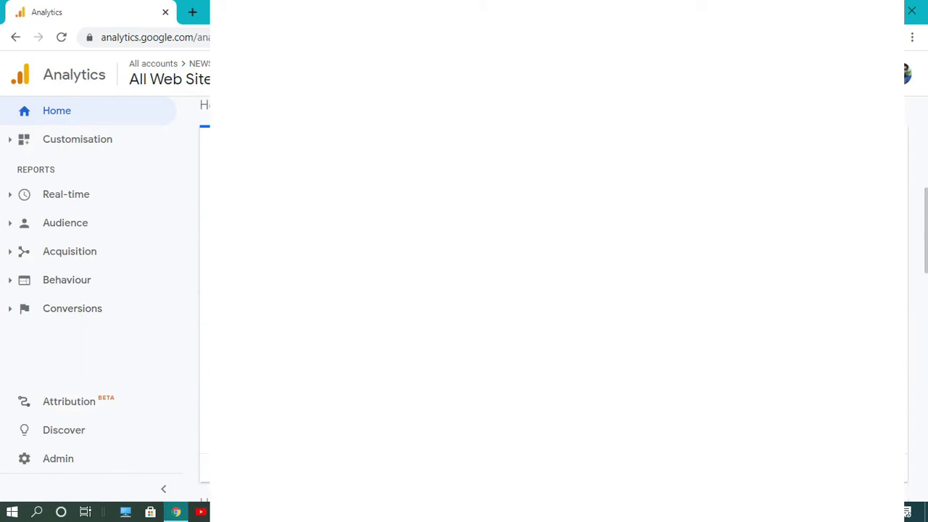
- Find the property's Tracking ID under Admin > Tracking Info > Tracking Code, then return to Publisher Center
{"action": "left_click", "coordinate": [68, 459]}
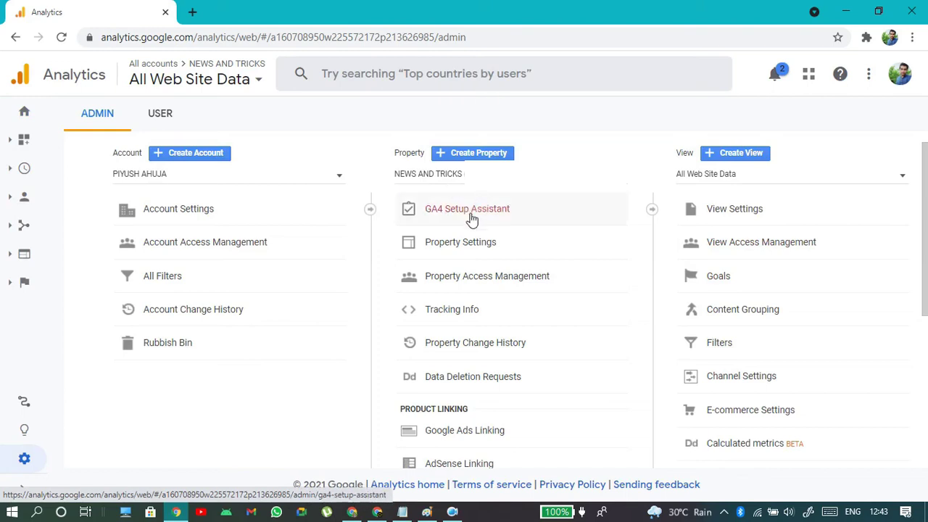
{"action": "left_click", "coordinate": [455, 314]}
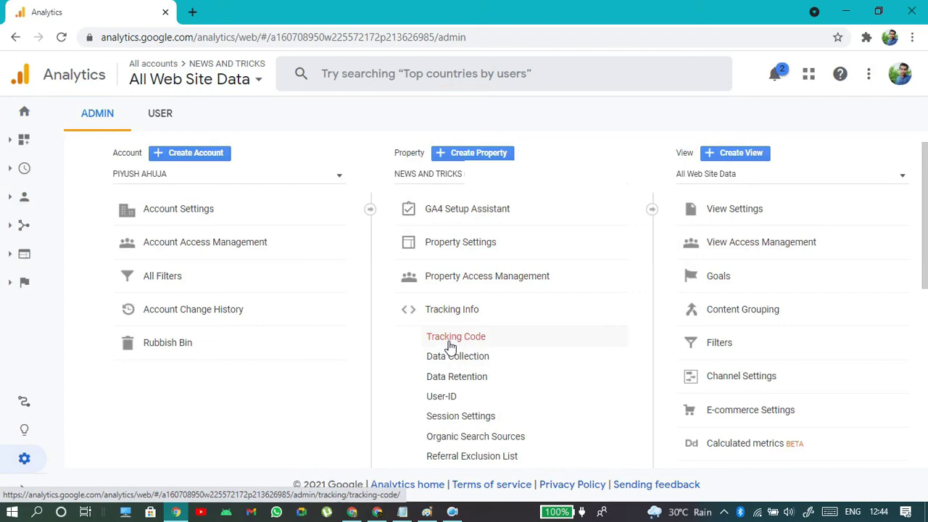
{"action": "left_click", "coordinate": [451, 345]}
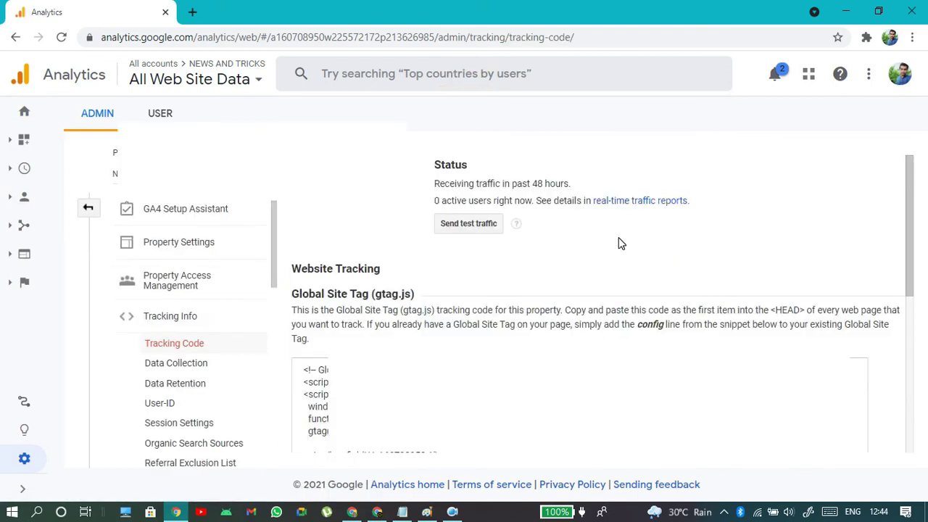
{"action": "left_click_drag", "start_coordinate": [289, 160], "coordinate": [395, 182]}
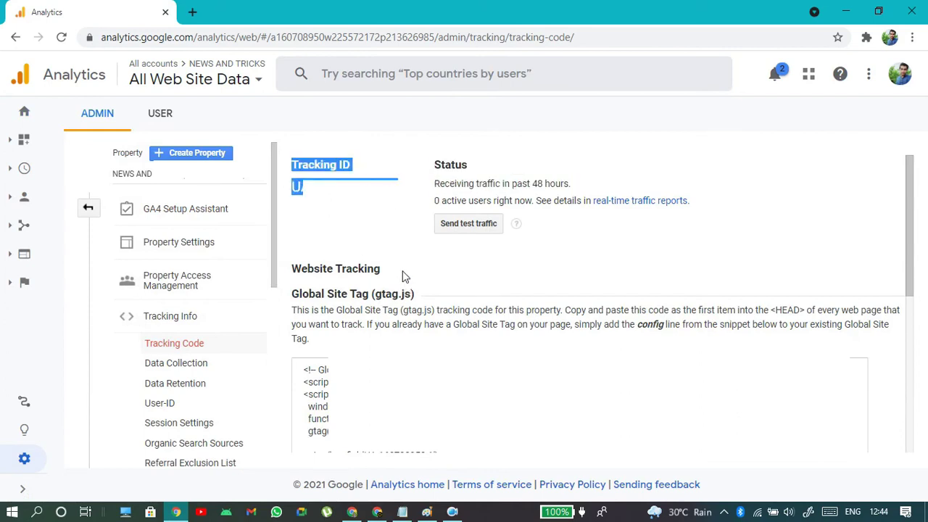
{"action": "left_click", "coordinate": [372, 202]}
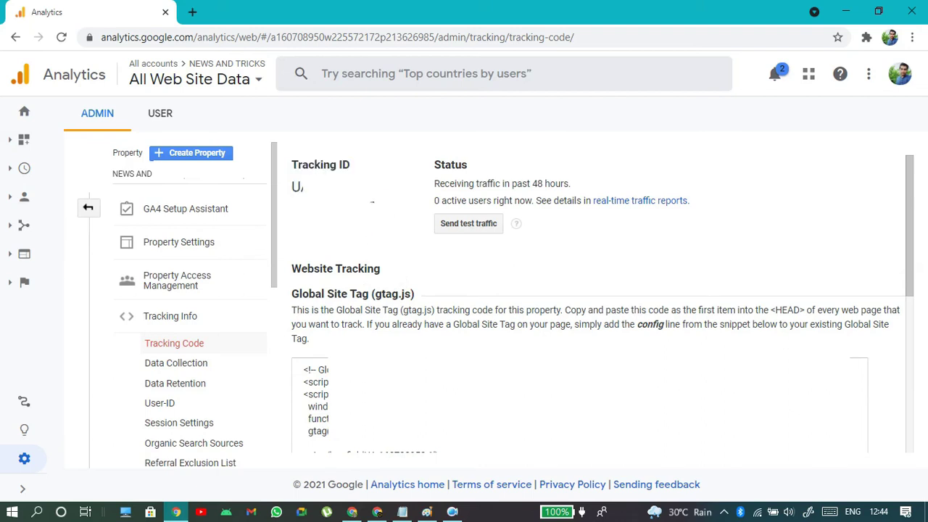
{"action": "left_click_drag", "start_coordinate": [290, 161], "coordinate": [292, 200]}
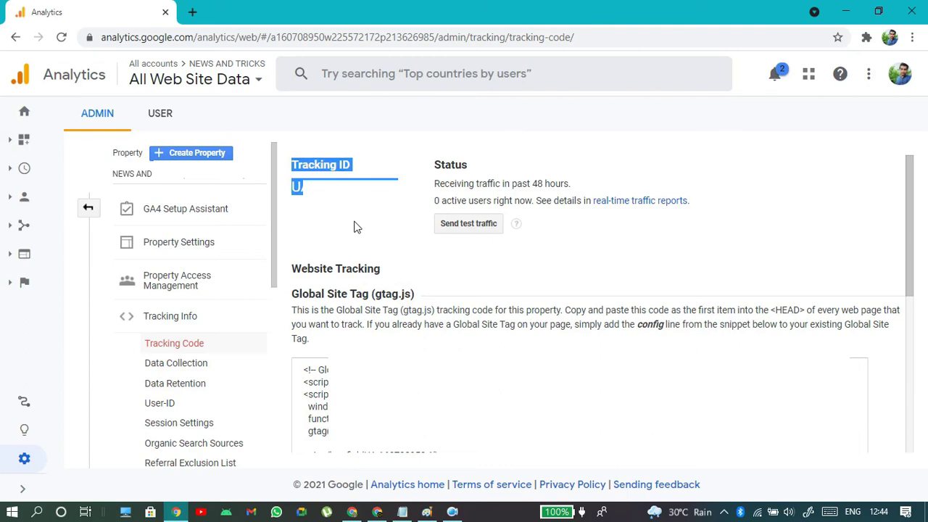
{"action": "left_click", "coordinate": [293, 209]}
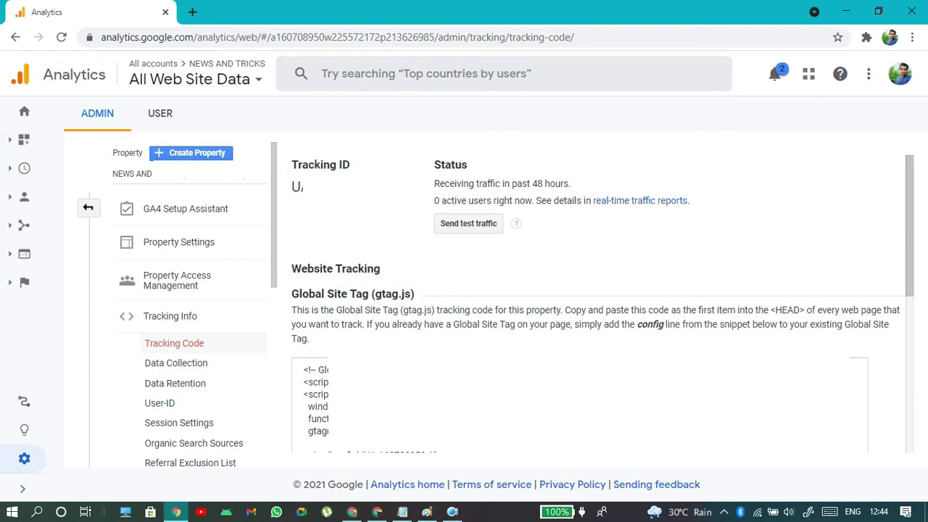
{"action": "key", "text": "alt+Tab"}
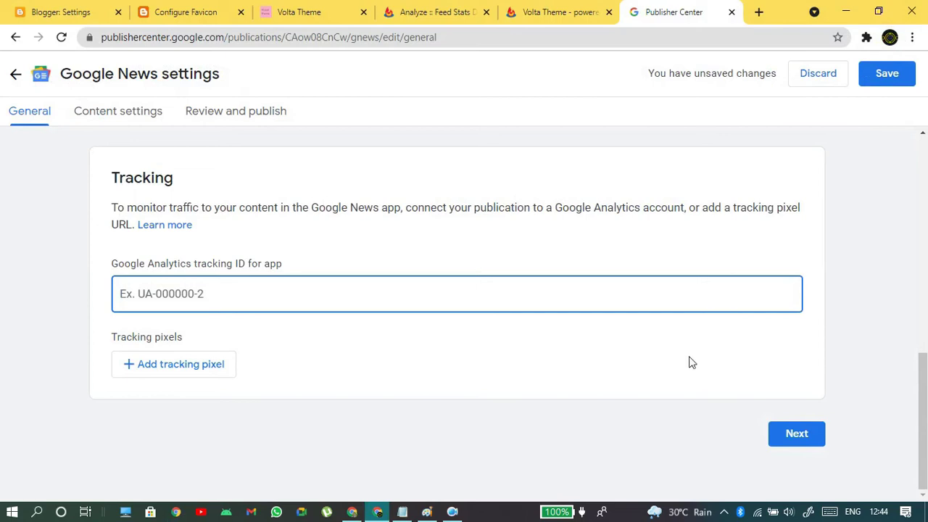
- Continue to Content settings and start a new Feed section
{"action": "left_click", "coordinate": [781, 437]}
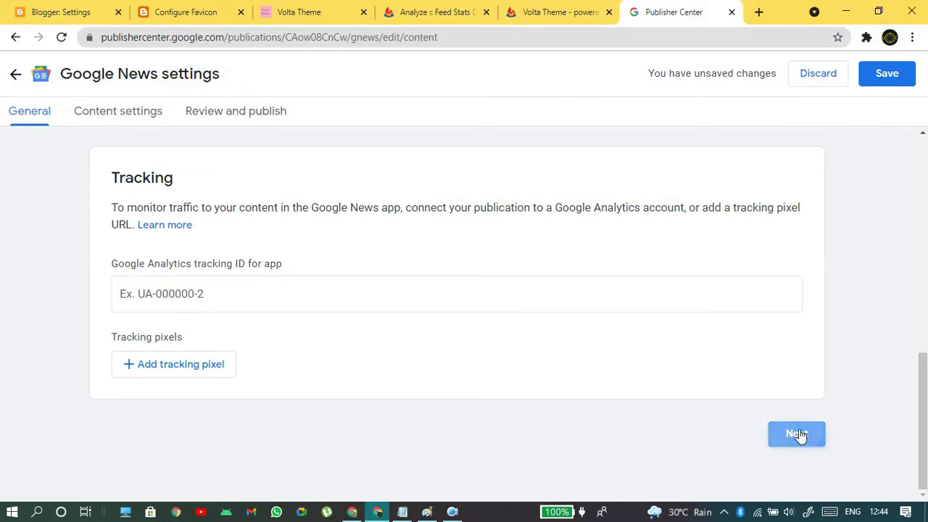
{"action": "scroll", "coordinate": [290, 181], "scroll_direction": "up", "scroll_amount": 3}
{"action": "left_click_drag", "start_coordinate": [117, 181], "coordinate": [236, 271]}
{"action": "left_click", "coordinate": [225, 387]}
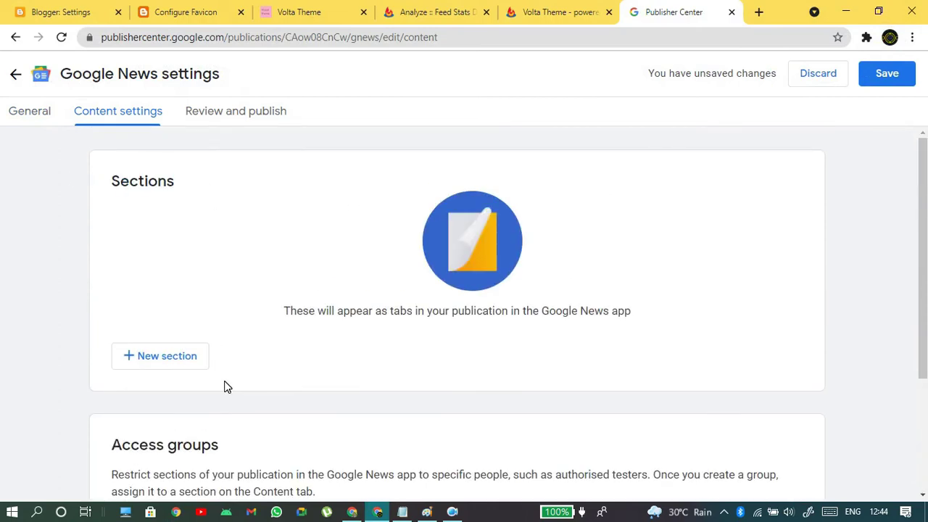
{"action": "left_click", "coordinate": [155, 365]}
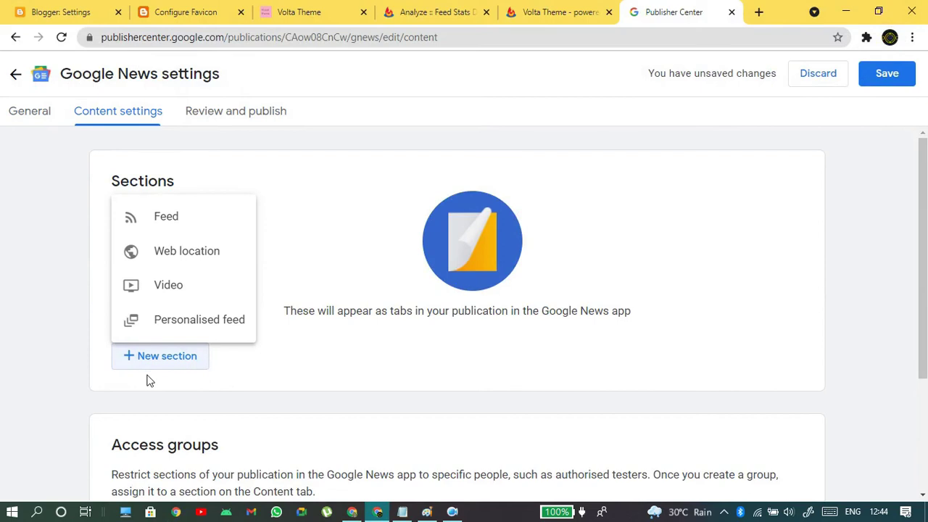
{"action": "left_click", "coordinate": [207, 232]}
{"action": "left_click", "coordinate": [236, 215]}
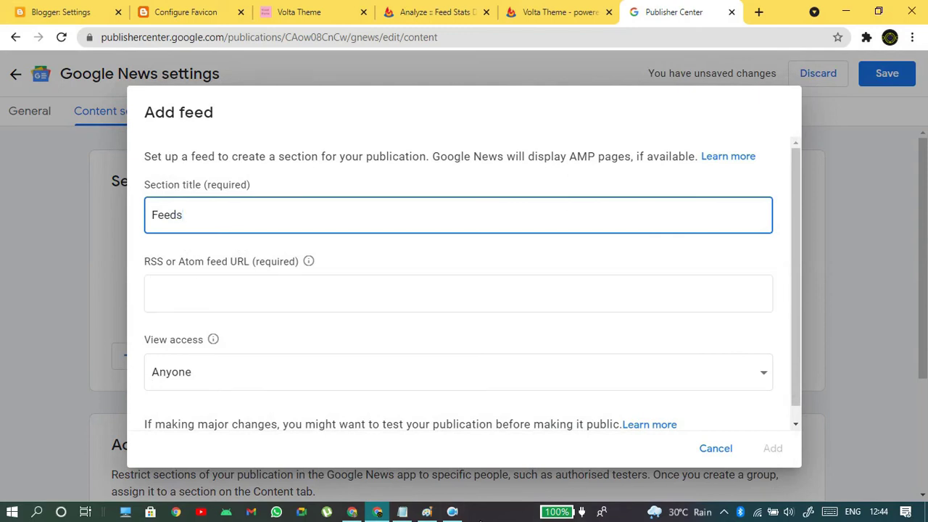
{"action": "left_click", "coordinate": [392, 516]}
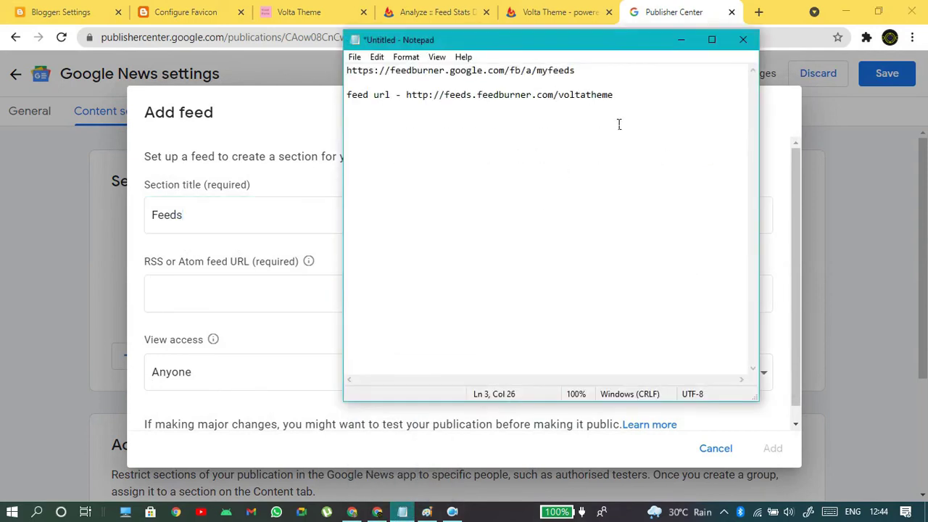
{"action": "left_click_drag", "start_coordinate": [636, 100], "coordinate": [421, 127]}
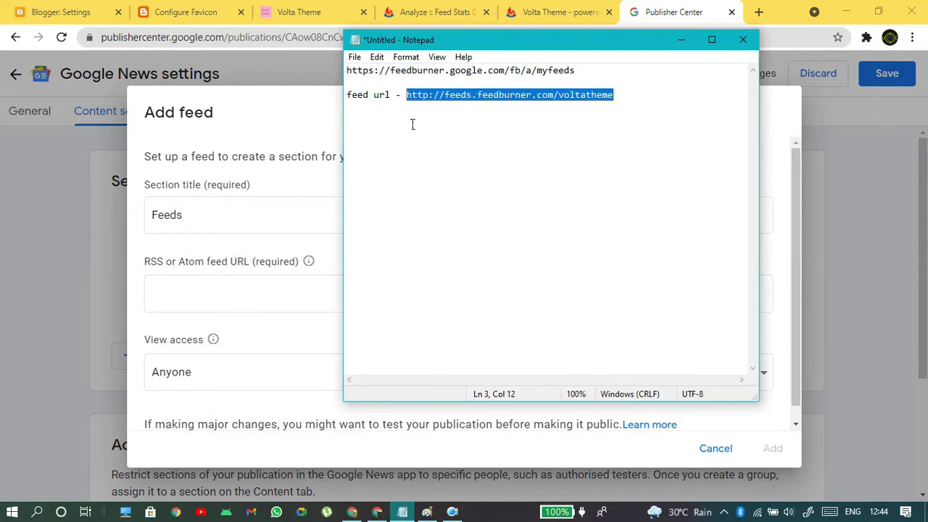
{"action": "left_click", "coordinate": [257, 304]}
{"action": "type", "text": "http://feeds.feedburner.com/voltatheme"}
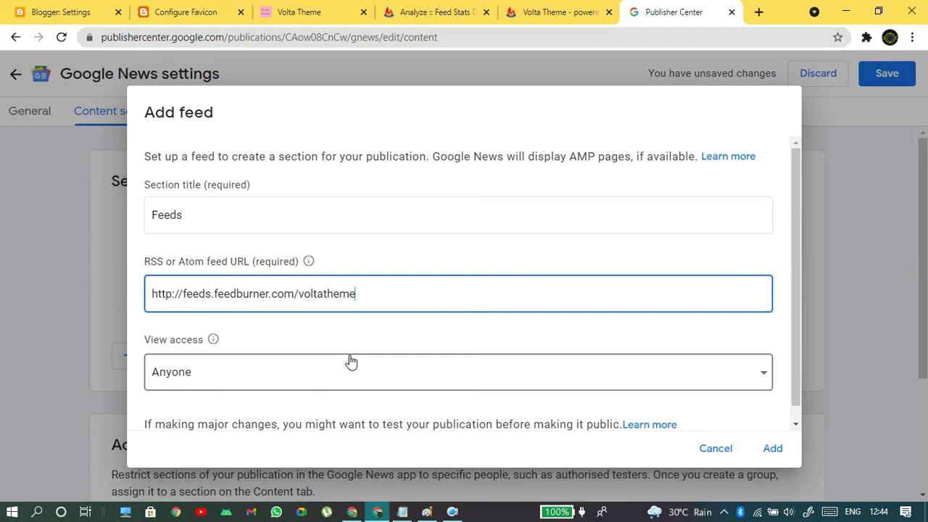
{"action": "scroll", "coordinate": [351, 361], "scroll_direction": "down", "scroll_amount": 1}
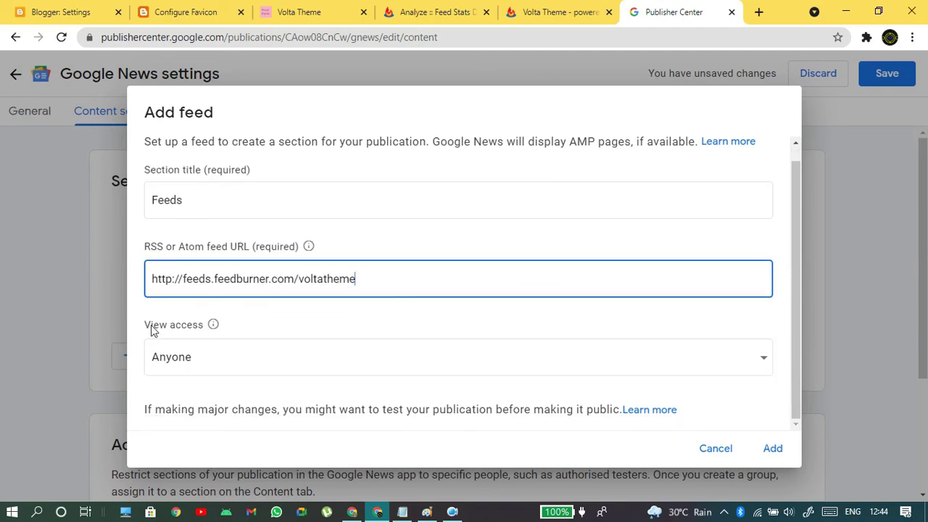
{"action": "left_click", "coordinate": [182, 367]}
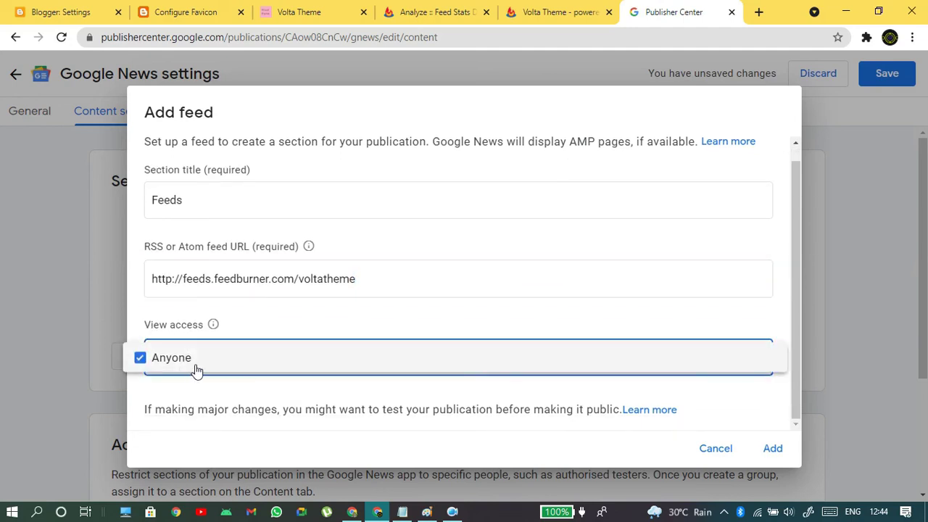
{"action": "left_click", "coordinate": [195, 370]}
{"action": "left_click", "coordinate": [187, 366]}
{"action": "left_click", "coordinate": [177, 396]}
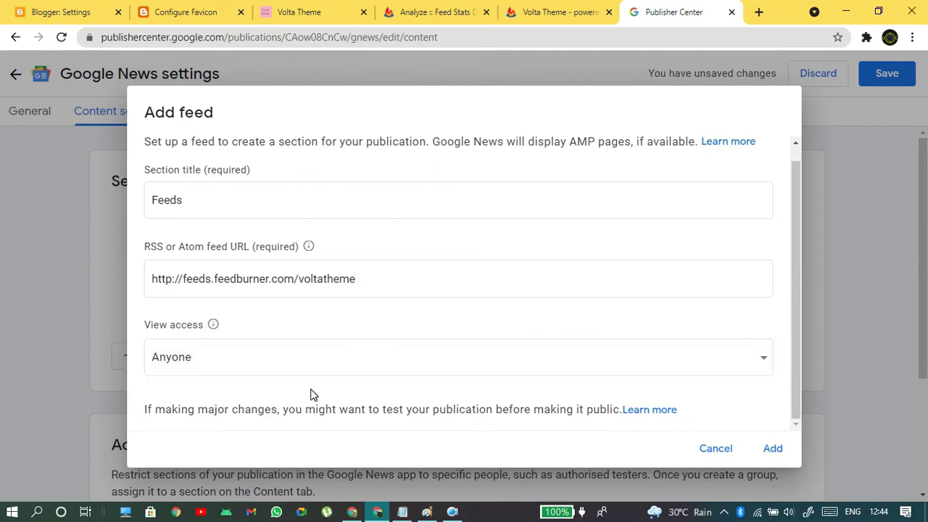
{"action": "left_click", "coordinate": [771, 454]}
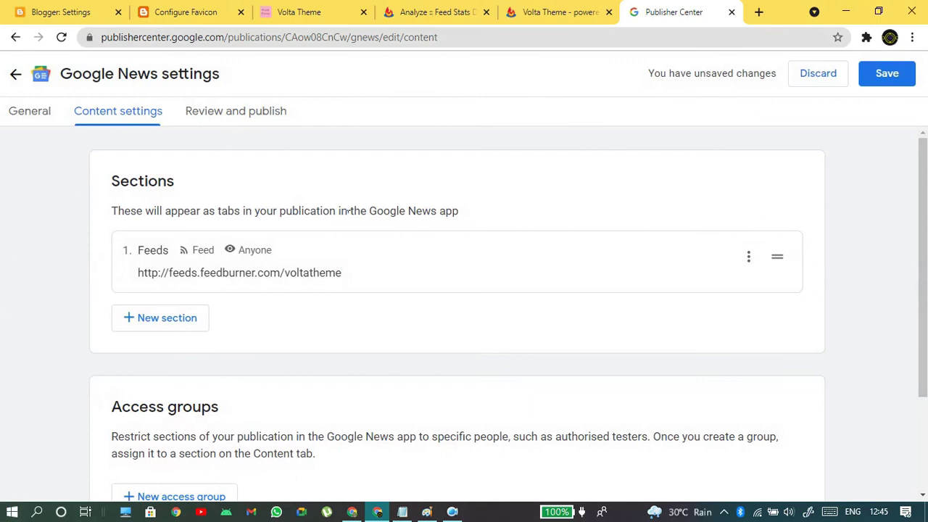
- Save the publication, then request a refresh of the empty Feeds section's articles
{"action": "scroll", "coordinate": [493, 227], "scroll_direction": "down", "scroll_amount": 3}
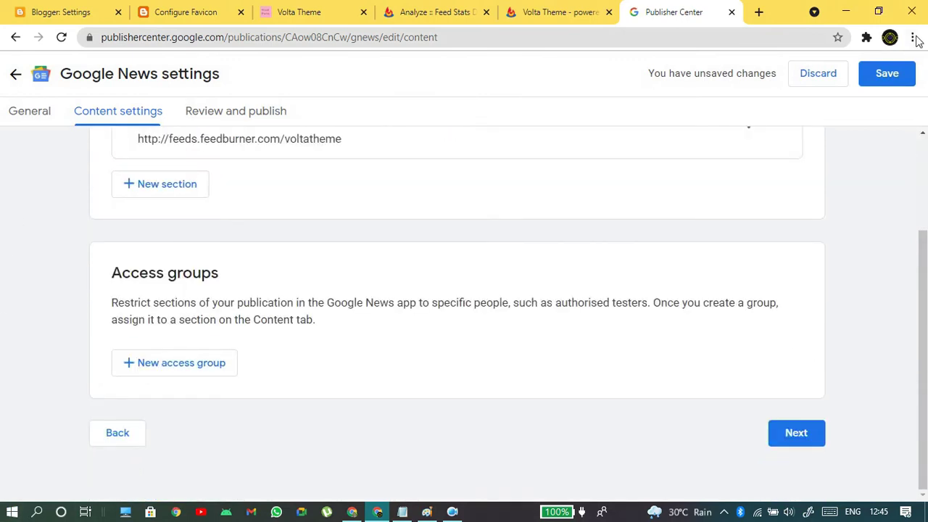
{"action": "left_click", "coordinate": [886, 73]}
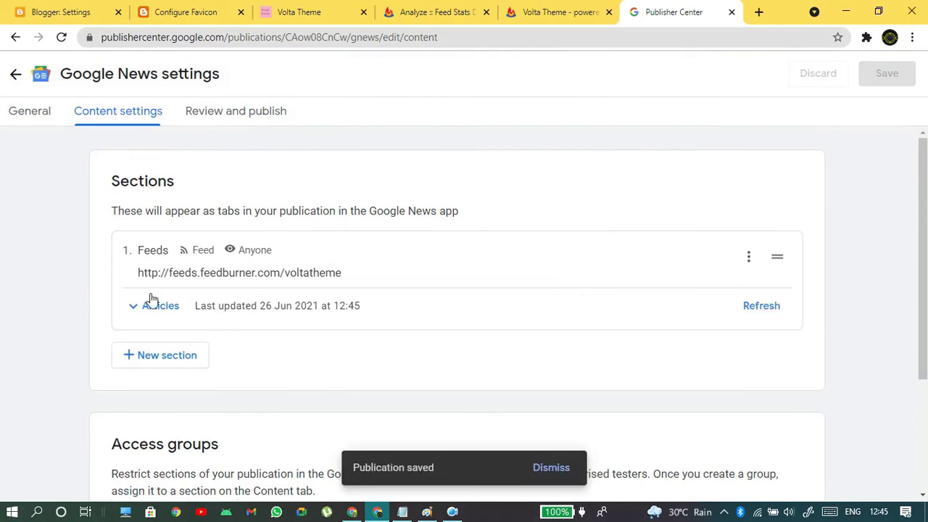
{"action": "left_click", "coordinate": [152, 306]}
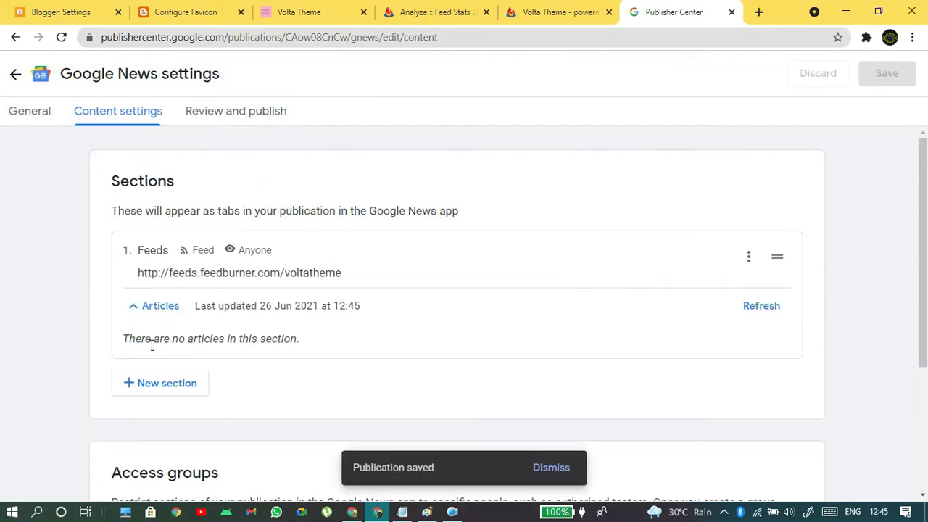
{"action": "left_click_drag", "start_coordinate": [124, 338], "coordinate": [303, 351]}
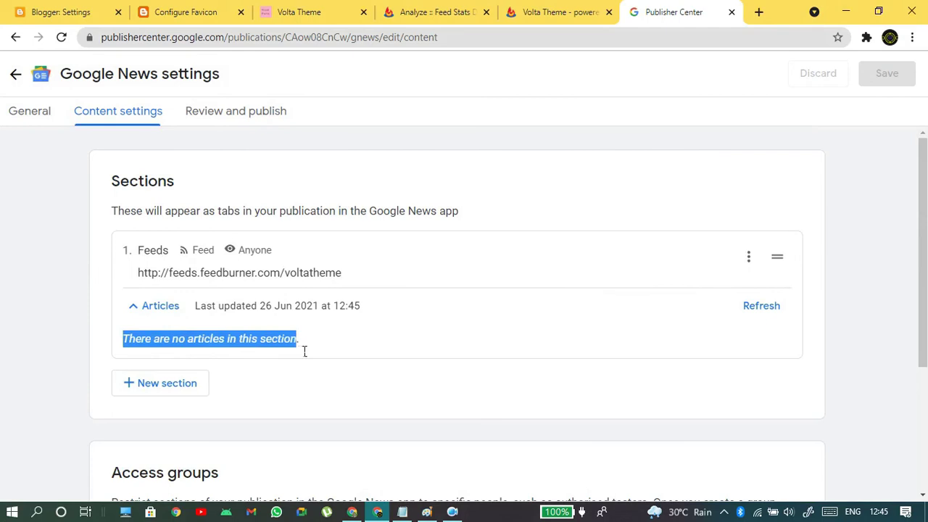
{"action": "left_click", "coordinate": [304, 351]}
{"action": "left_click_drag", "start_coordinate": [303, 339], "coordinate": [20, 338]}
{"action": "left_click", "coordinate": [769, 305]}
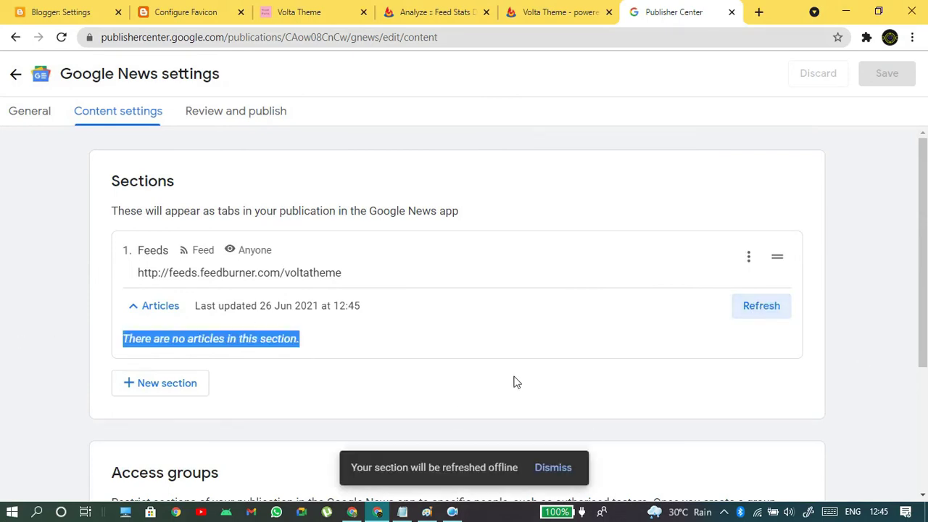
- Refresh the Feeds section again and reload the Review and publish status
{"action": "left_click", "coordinate": [244, 115]}
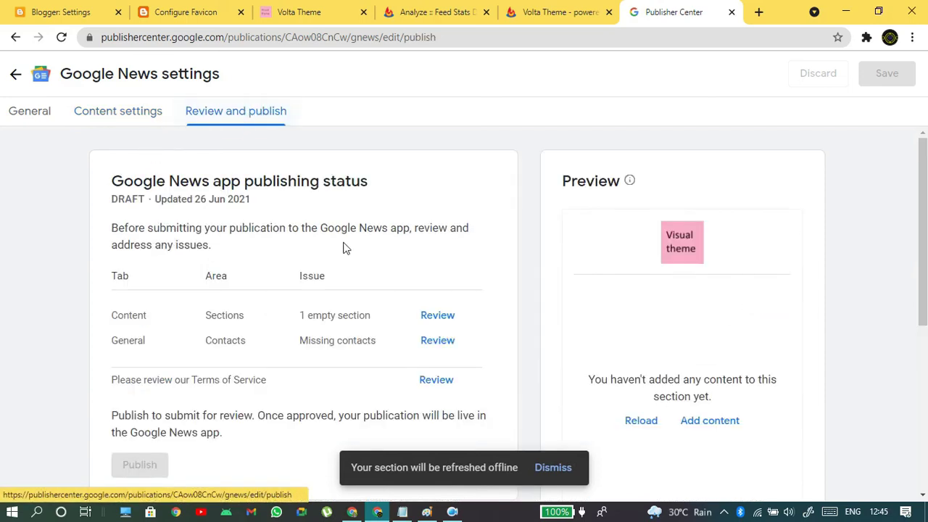
{"action": "left_click", "coordinate": [61, 37]}
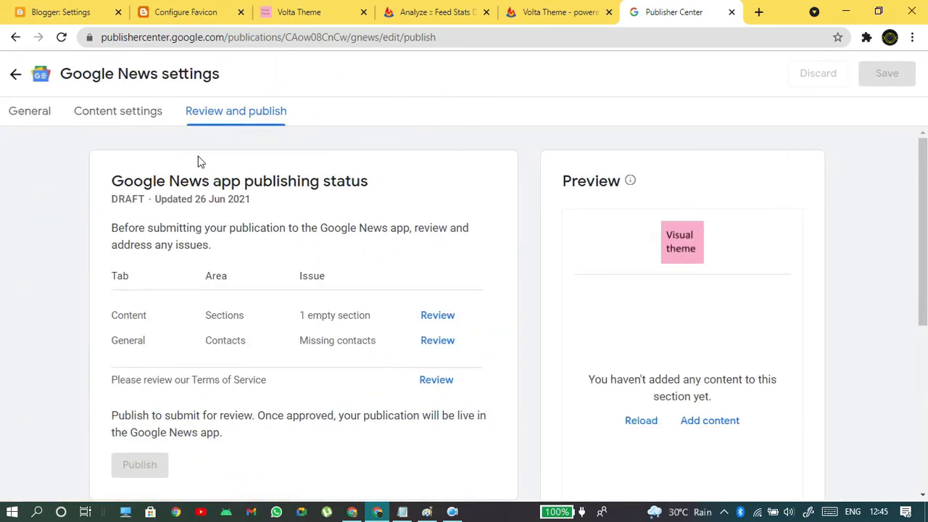
{"action": "left_click", "coordinate": [125, 115]}
{"action": "left_click", "coordinate": [787, 306]}
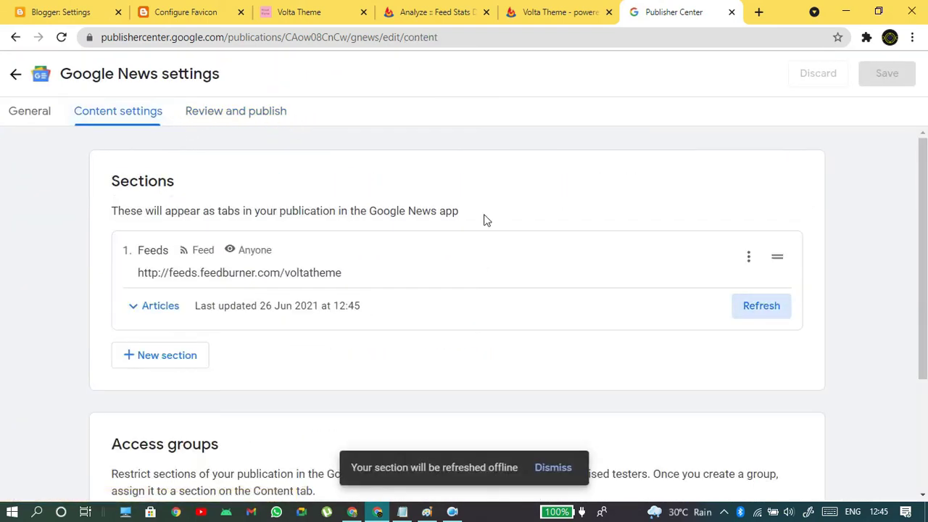
{"action": "left_click", "coordinate": [282, 117]}
{"action": "left_click", "coordinate": [62, 39]}
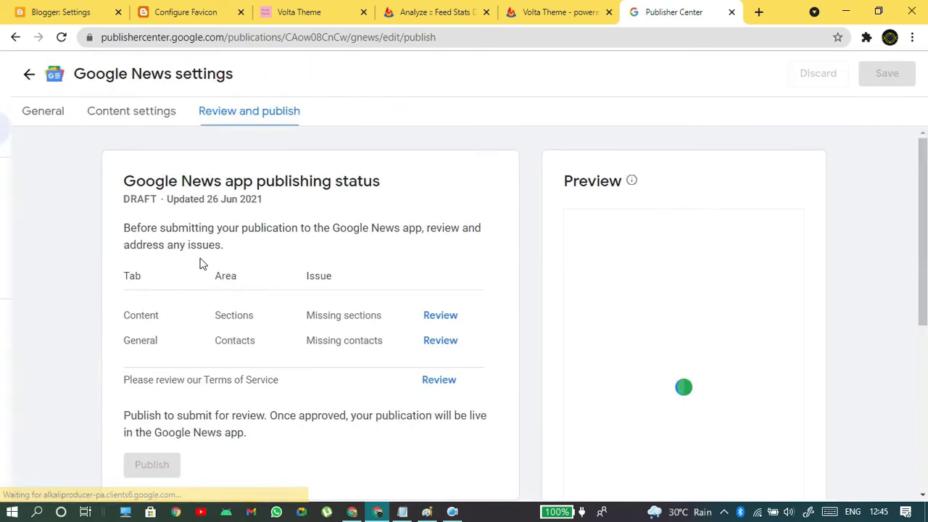
- Recheck the Feeds articles and publishing status, ending on the sections list
{"action": "left_click", "coordinate": [121, 118]}
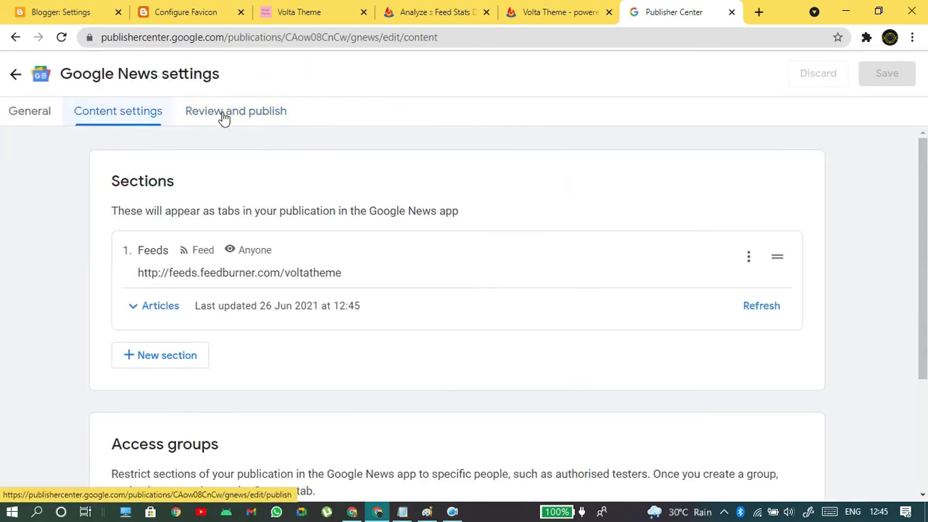
{"action": "left_click", "coordinate": [150, 312]}
{"action": "left_click", "coordinate": [145, 312]}
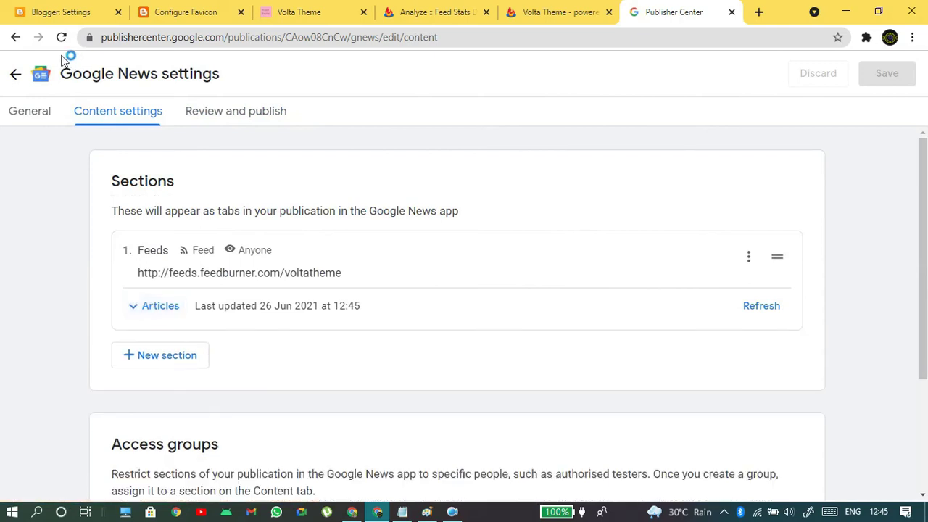
{"action": "left_click", "coordinate": [61, 38]}
{"action": "left_click", "coordinate": [220, 111]}
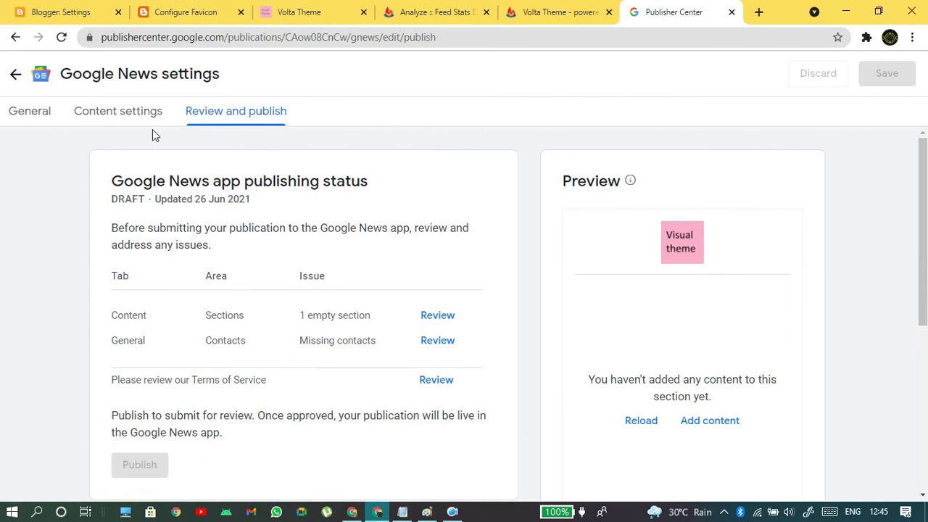
{"action": "left_click", "coordinate": [132, 120]}
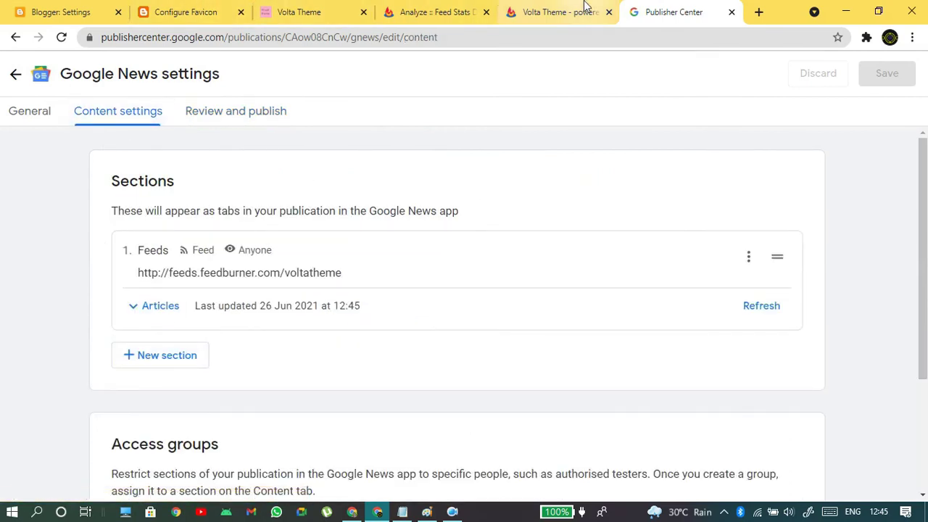
- Copy the Original Feed URL from FeedBurner's Edit Feed Details and return to Publisher Center
{"action": "left_click", "coordinate": [549, 10]}
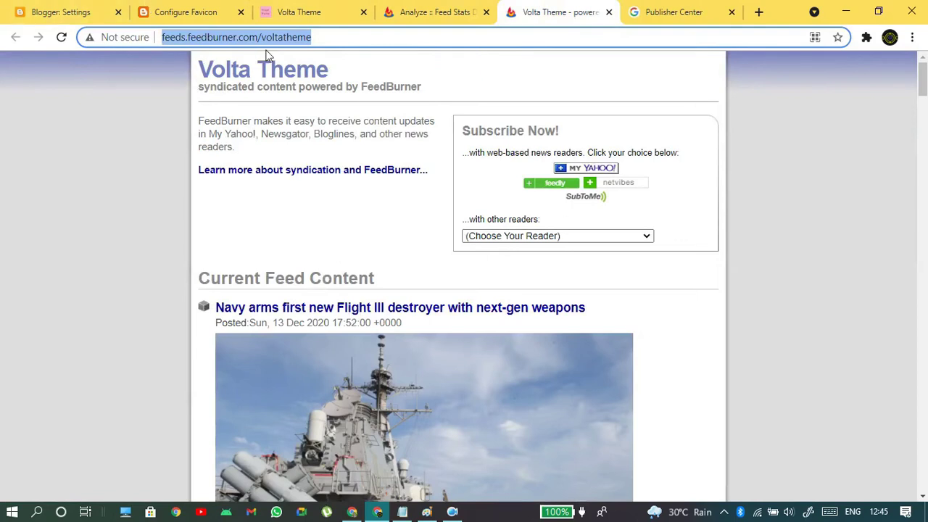
{"action": "left_click", "coordinate": [435, 11]}
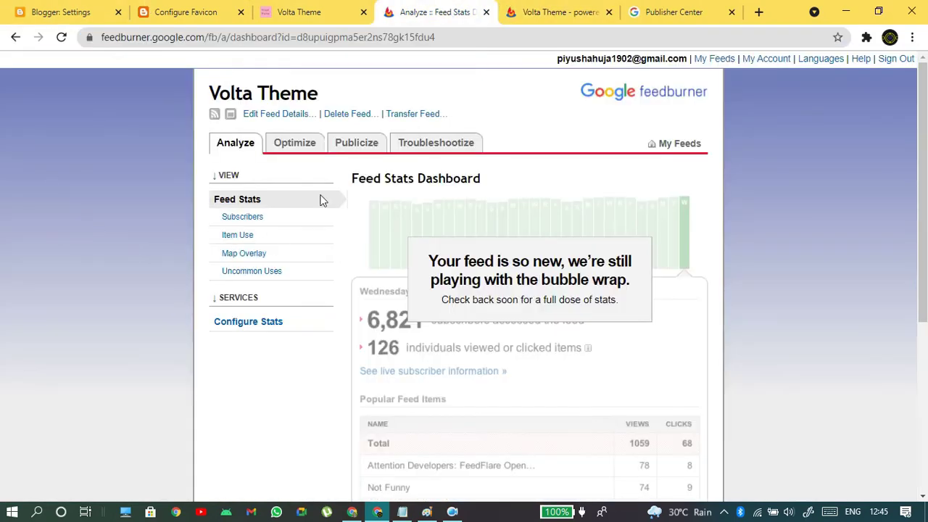
{"action": "left_click", "coordinate": [258, 117]}
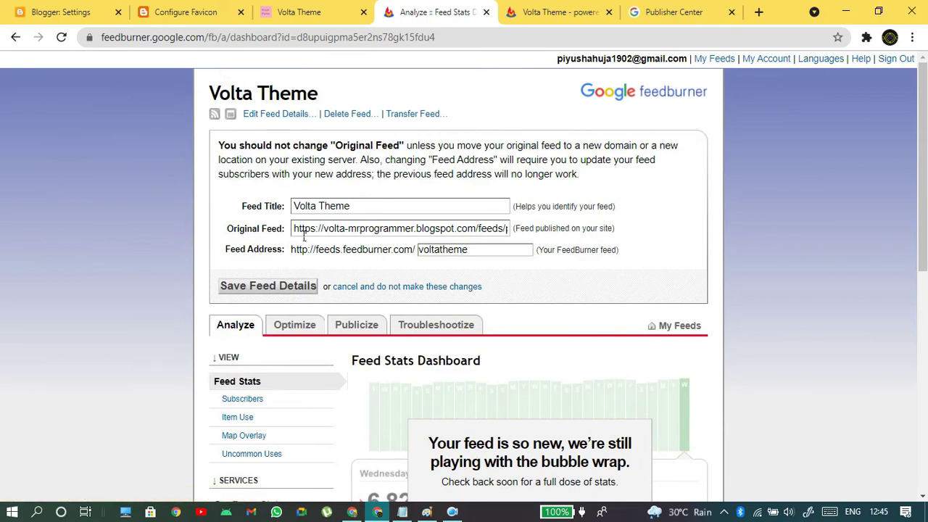
{"action": "left_click_drag", "start_coordinate": [304, 235], "coordinate": [533, 236]}
{"action": "key", "text": "ctrl+c"}
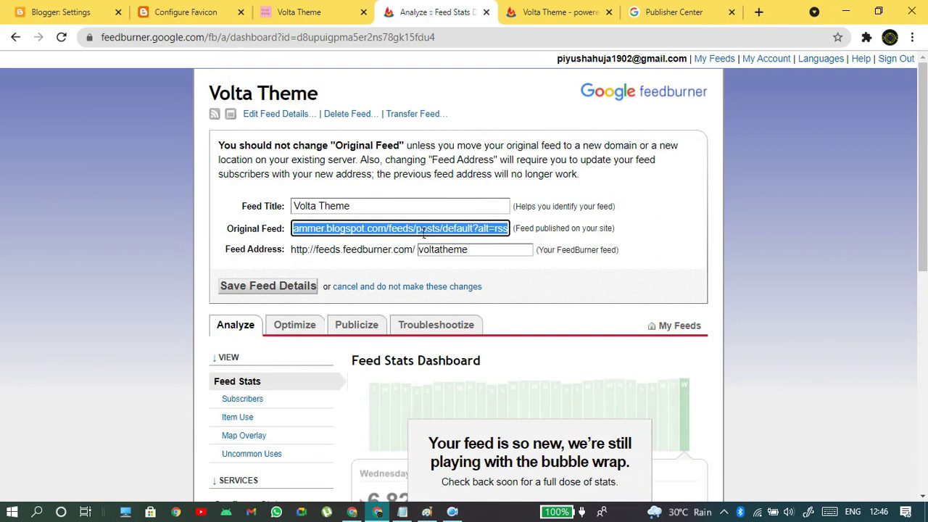
{"action": "left_click", "coordinate": [598, 10]}
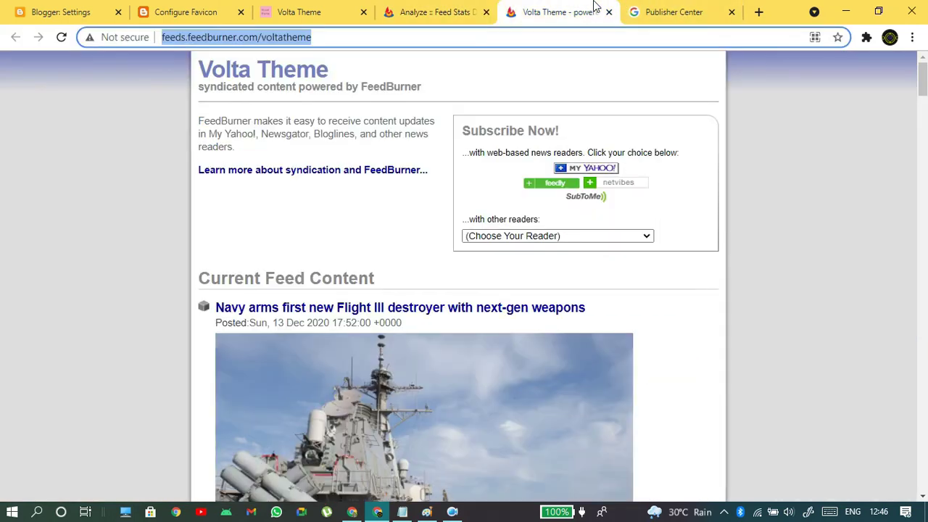
{"action": "left_click", "coordinate": [630, 18]}
{"action": "left_click", "coordinate": [195, 356]}
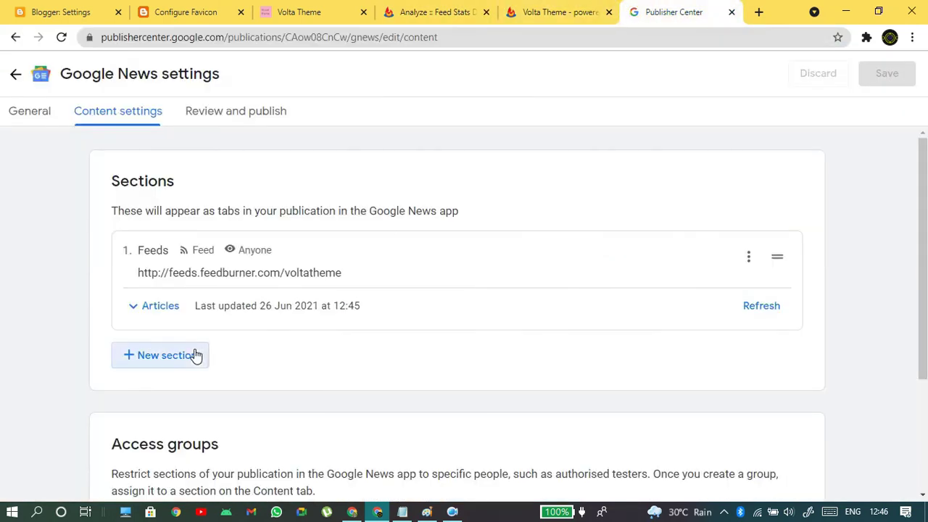
- Add a Feed section titled Feed2 using the pasted Blogger RSS URL, and save
{"action": "left_click", "coordinate": [209, 225]}
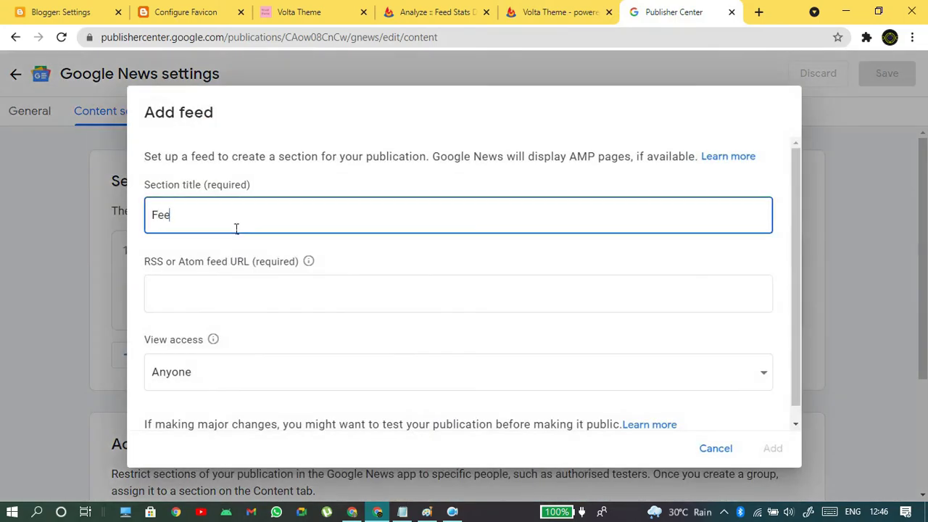
{"action": "left_click", "coordinate": [218, 282]}
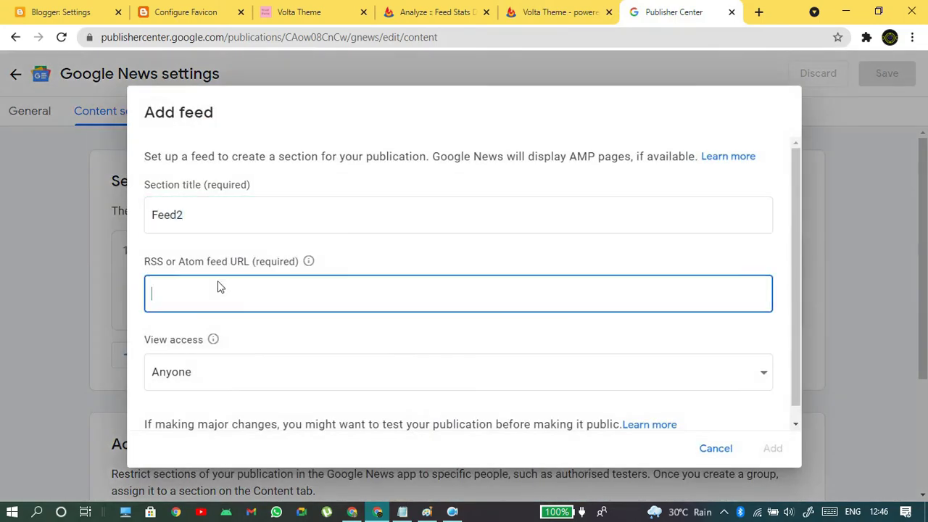
{"action": "key", "text": "ctrl+v"}
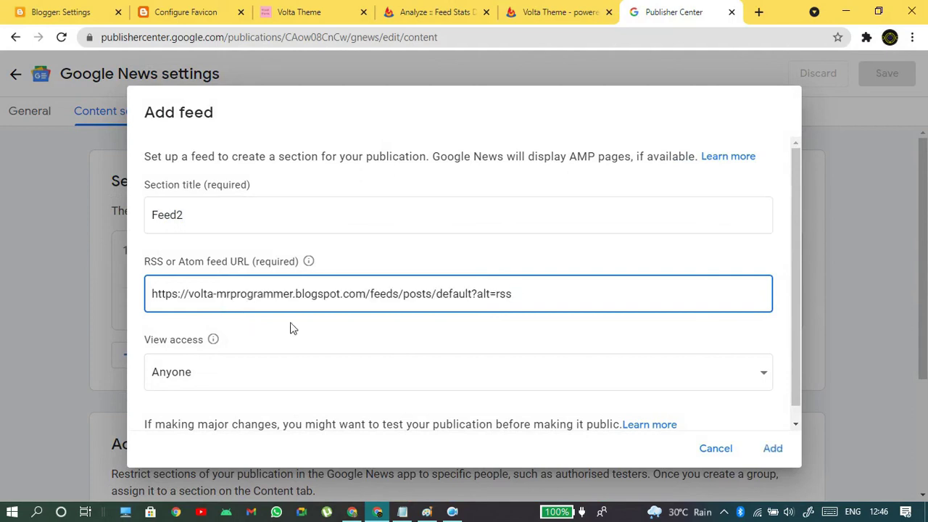
{"action": "scroll", "coordinate": [303, 348], "scroll_direction": "down", "scroll_amount": 1}
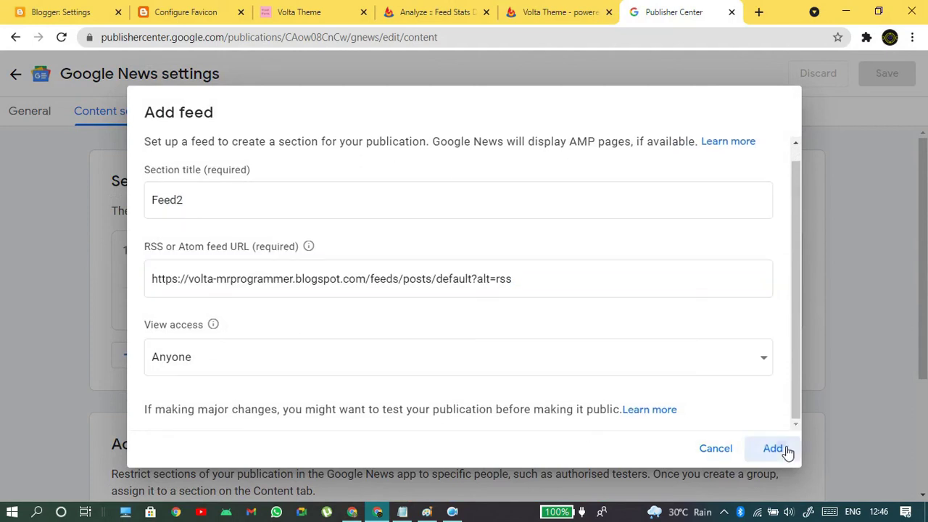
{"action": "left_click", "coordinate": [774, 449]}
{"action": "left_click", "coordinate": [885, 70]}
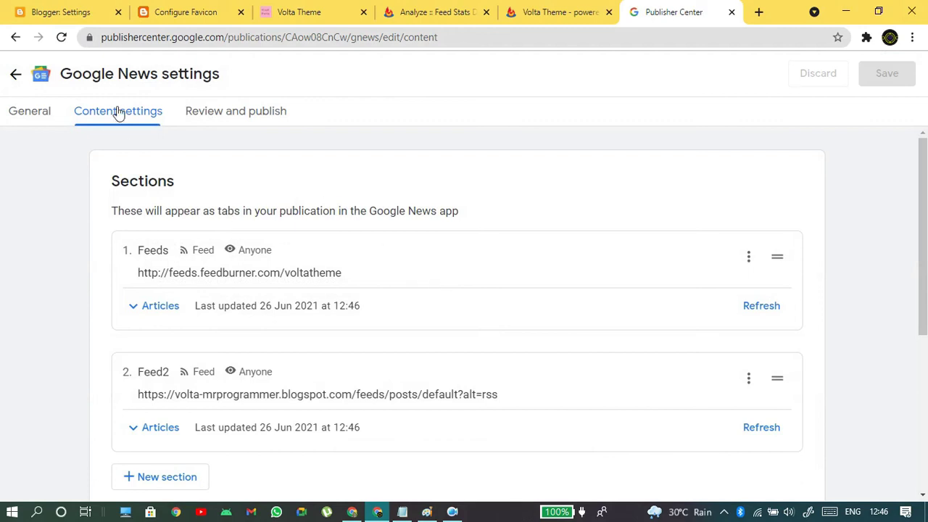
- Reload and review the publishing status checklist, then return to the sections list
{"action": "left_click", "coordinate": [61, 37]}
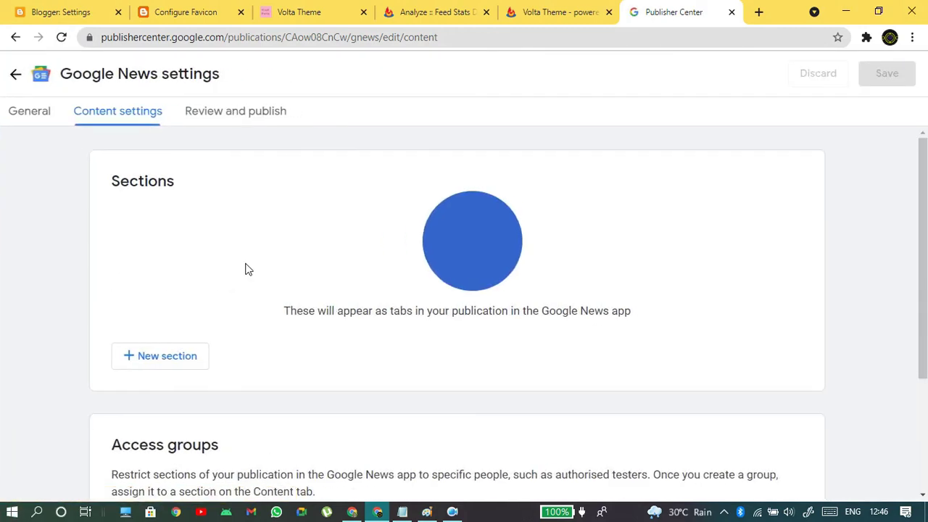
{"action": "left_click", "coordinate": [196, 110]}
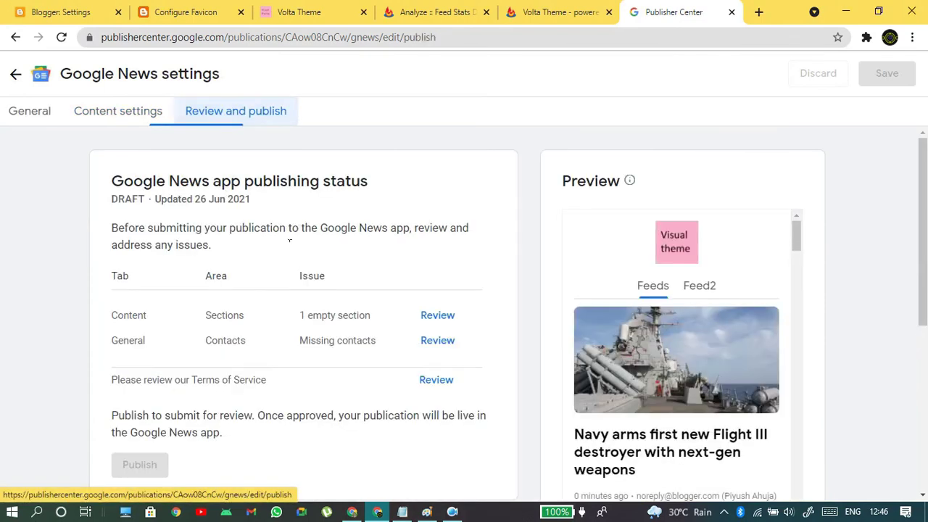
{"action": "scroll", "coordinate": [693, 356], "scroll_direction": "down", "scroll_amount": 3}
{"action": "scroll", "coordinate": [692, 357], "scroll_direction": "up", "scroll_amount": 3}
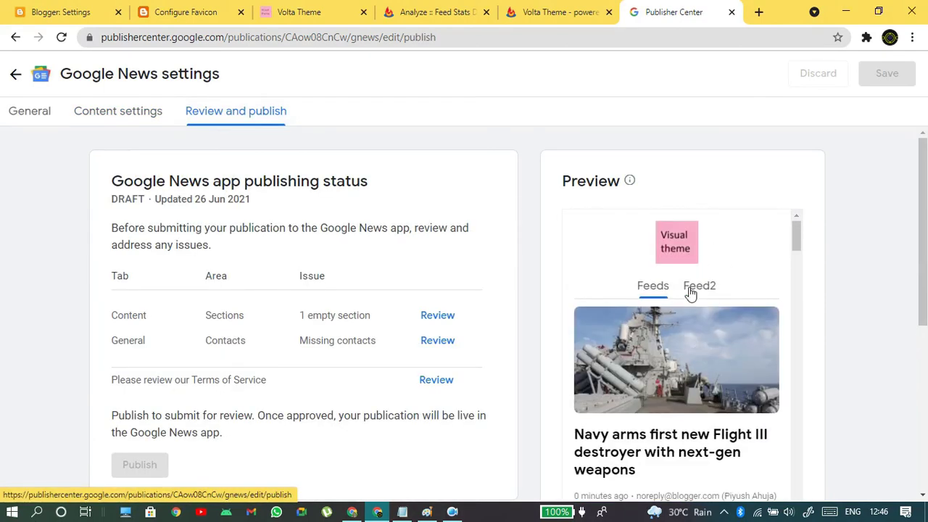
{"action": "left_click_drag", "start_coordinate": [795, 249], "coordinate": [797, 486]}
{"action": "scroll", "coordinate": [913, 340], "scroll_direction": "down", "scroll_amount": 3}
{"action": "scroll", "coordinate": [899, 342], "scroll_direction": "up", "scroll_amount": 3}
{"action": "scroll", "coordinate": [749, 327], "scroll_direction": "down", "scroll_amount": 2}
{"action": "scroll", "coordinate": [892, 327], "scroll_direction": "down", "scroll_amount": 4}
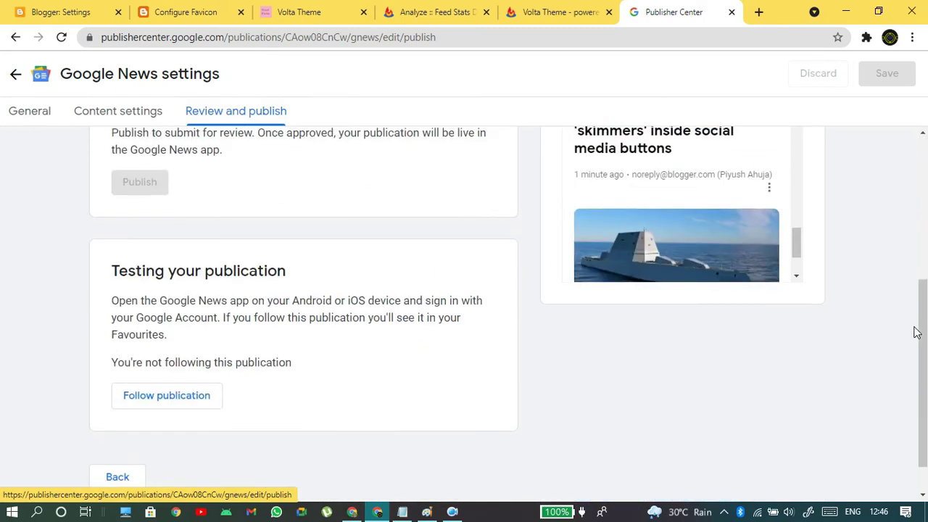
{"action": "scroll", "coordinate": [717, 356], "scroll_direction": "up", "scroll_amount": 4}
{"action": "left_click", "coordinate": [120, 111]}
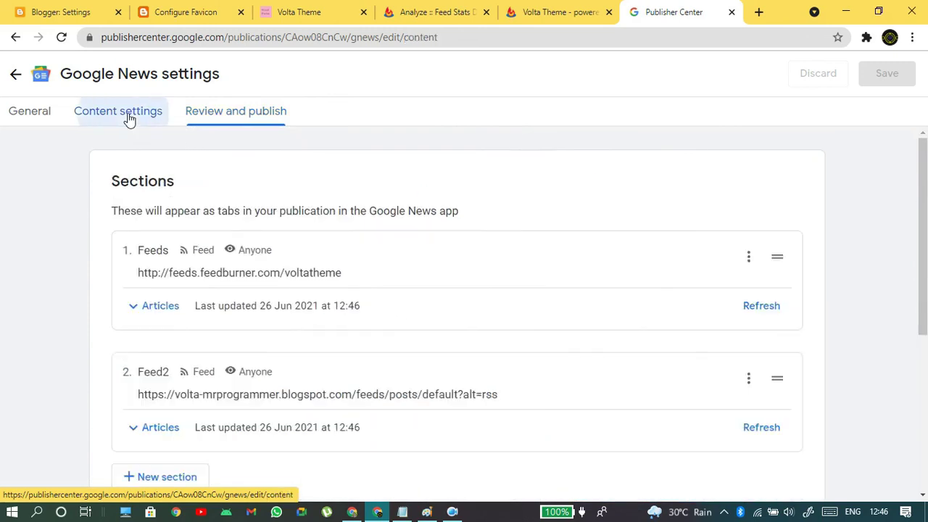
- Look over the general Publication settings, including the Tracking section
{"action": "scroll", "coordinate": [345, 326], "scroll_direction": "down", "scroll_amount": 1}
{"action": "scroll", "coordinate": [345, 328], "scroll_direction": "down", "scroll_amount": 3}
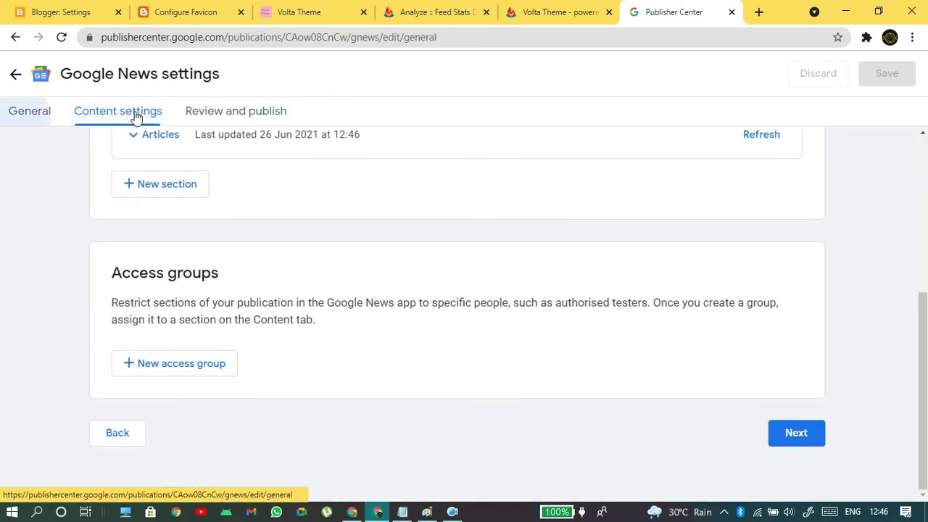
{"action": "left_click", "coordinate": [22, 117]}
{"action": "scroll", "coordinate": [277, 291], "scroll_direction": "up", "scroll_amount": 1}
{"action": "left_click_drag", "start_coordinate": [127, 253], "coordinate": [319, 365]}
{"action": "left_click", "coordinate": [325, 341]}
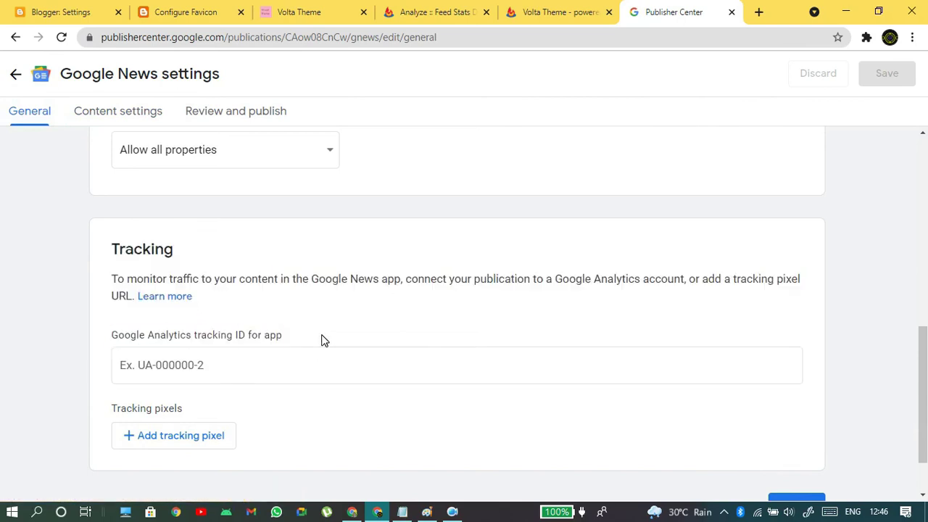
{"action": "scroll", "coordinate": [305, 326], "scroll_direction": "up", "scroll_amount": 10}
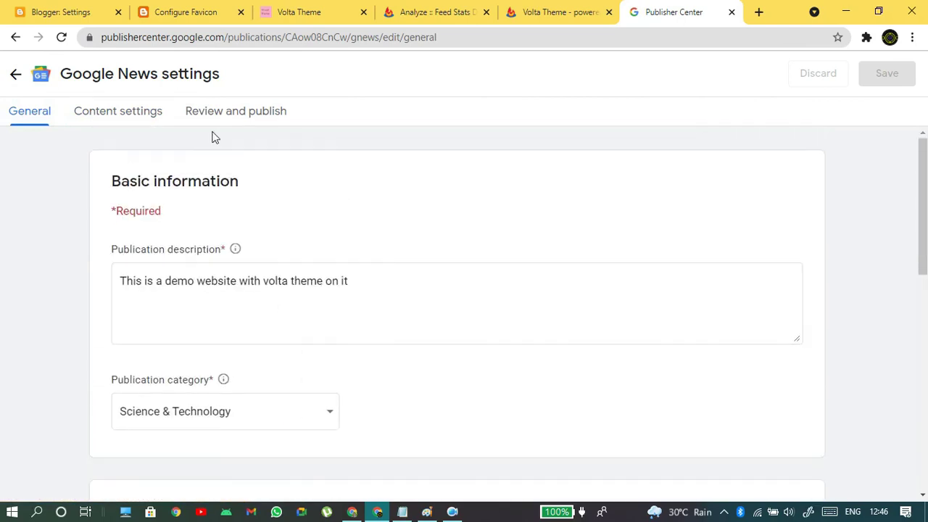
- From Review and publish, open the section flagged as '1 empty section'
{"action": "left_click", "coordinate": [238, 111]}
{"action": "scroll", "coordinate": [383, 291], "scroll_direction": "down", "scroll_amount": 3}
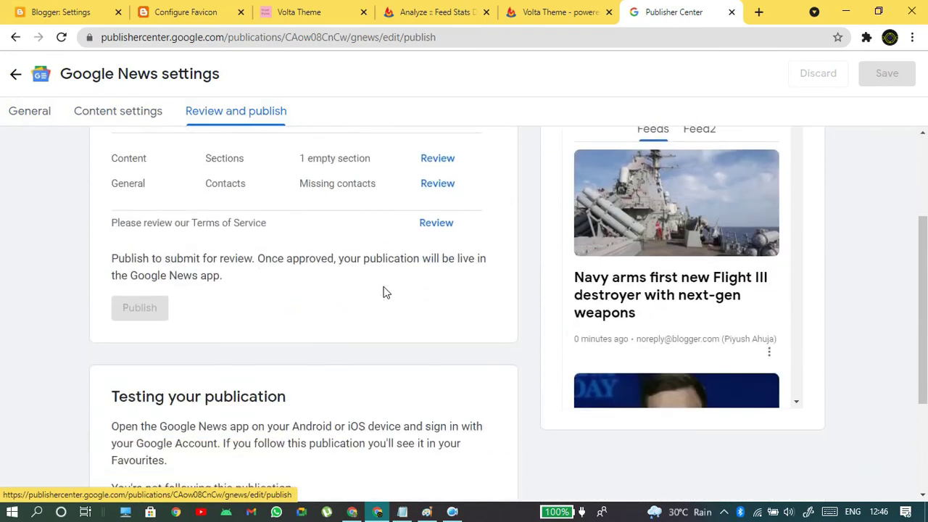
{"action": "scroll", "coordinate": [156, 189], "scroll_direction": "up", "scroll_amount": 3}
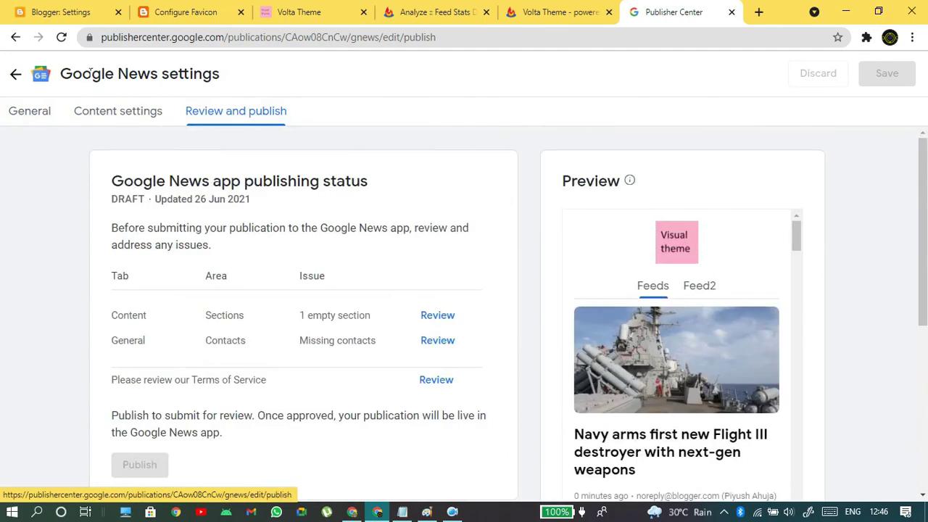
{"action": "left_click", "coordinate": [440, 317]}
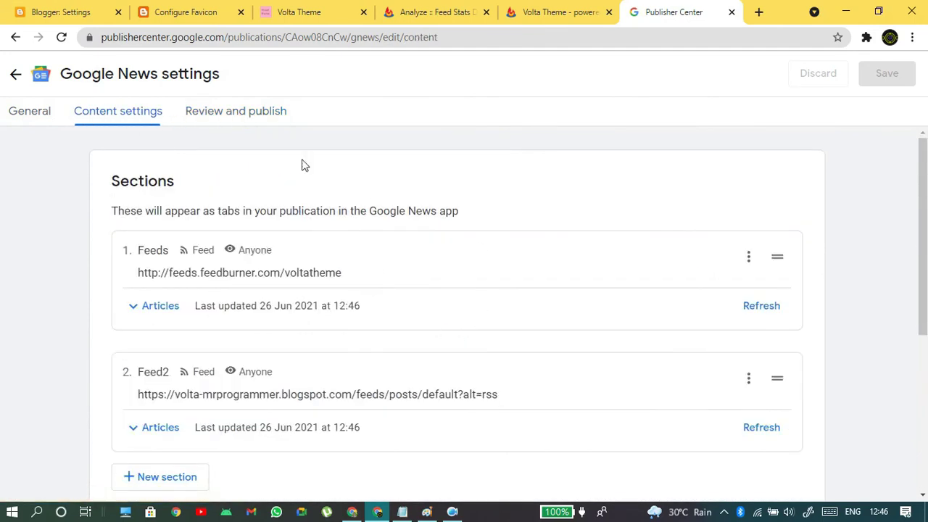
{"action": "left_click", "coordinate": [248, 120]}
- Look over the publication settings and Google News page, then return to the Demo Theme overview
{"action": "left_click", "coordinate": [436, 339]}
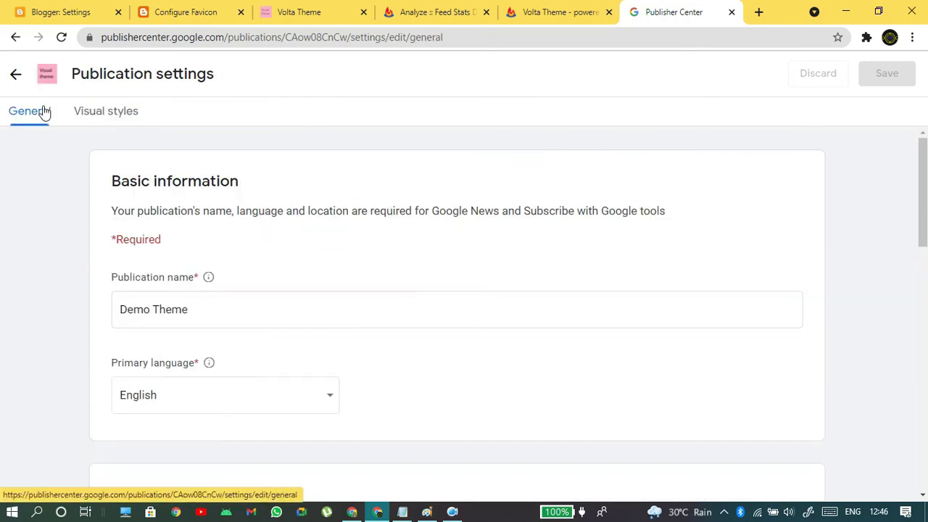
{"action": "scroll", "coordinate": [307, 286], "scroll_direction": "down", "scroll_amount": 4}
{"action": "scroll", "coordinate": [313, 285], "scroll_direction": "up", "scroll_amount": 1}
{"action": "scroll", "coordinate": [313, 285], "scroll_direction": "up", "scroll_amount": 3}
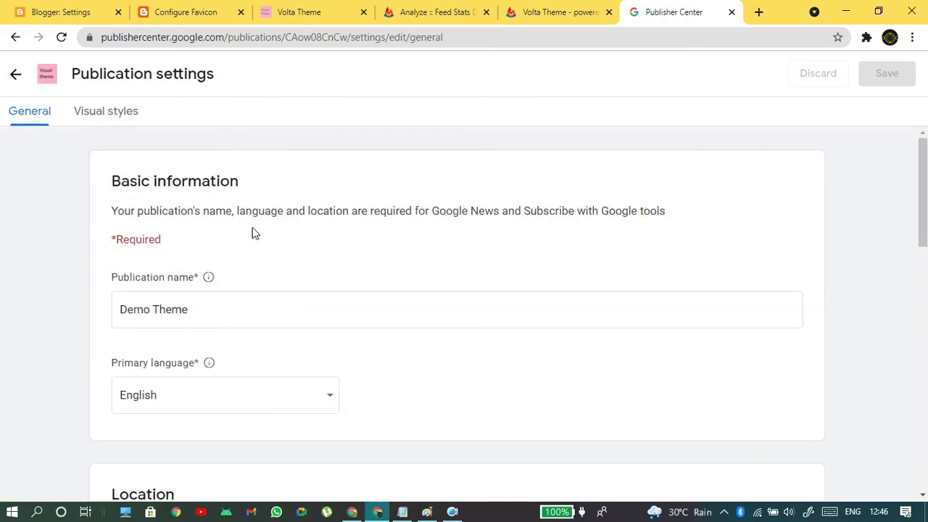
{"action": "scroll", "coordinate": [266, 316], "scroll_direction": "down", "scroll_amount": 9}
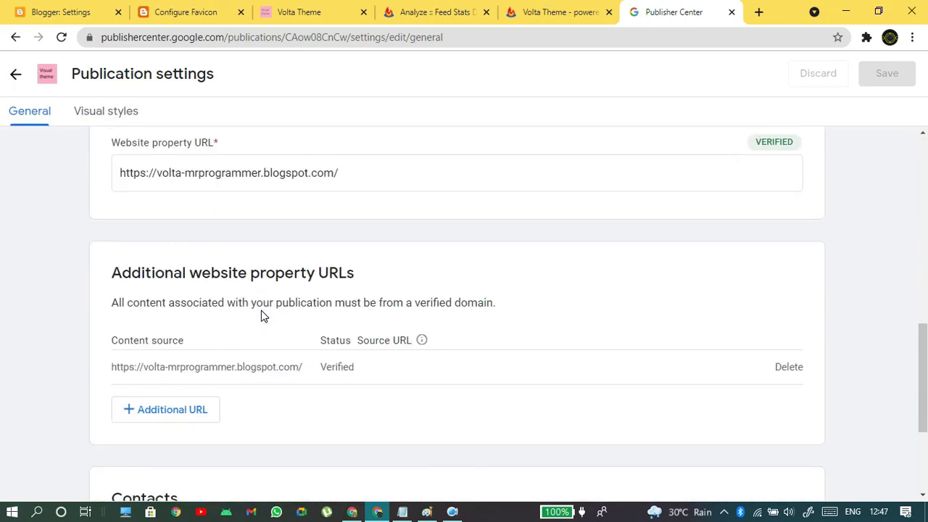
{"action": "scroll", "coordinate": [267, 328], "scroll_direction": "down", "scroll_amount": 3}
{"action": "scroll", "coordinate": [555, 341], "scroll_direction": "up", "scroll_amount": 12}
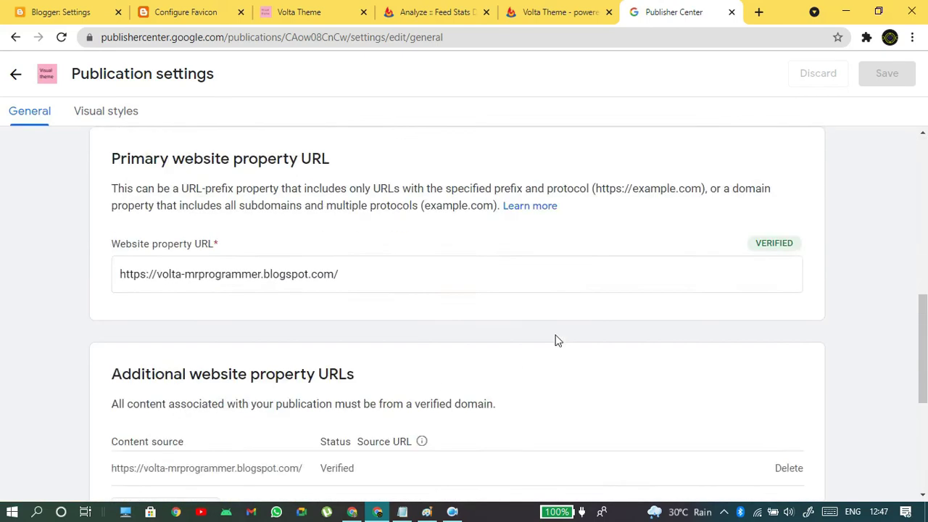
{"action": "left_click", "coordinate": [18, 75]}
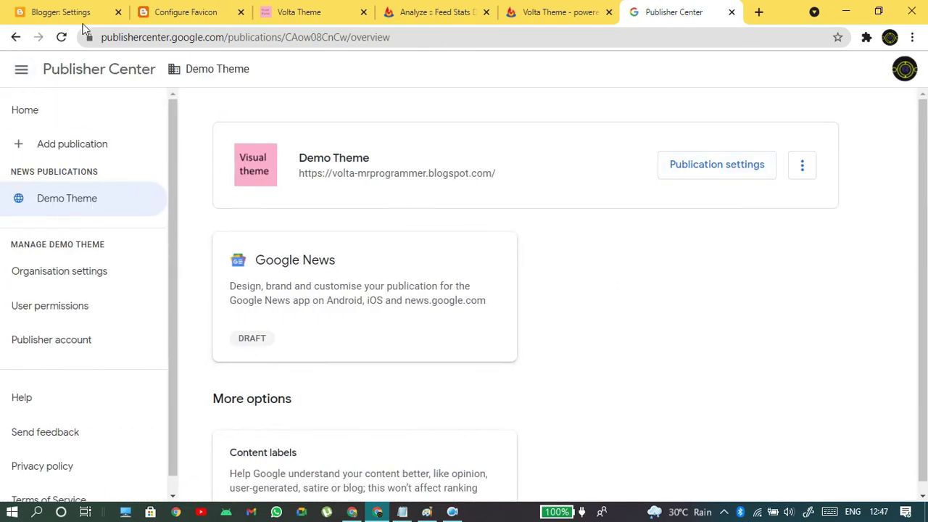
{"action": "left_click_drag", "start_coordinate": [98, 37], "coordinate": [217, 35]}
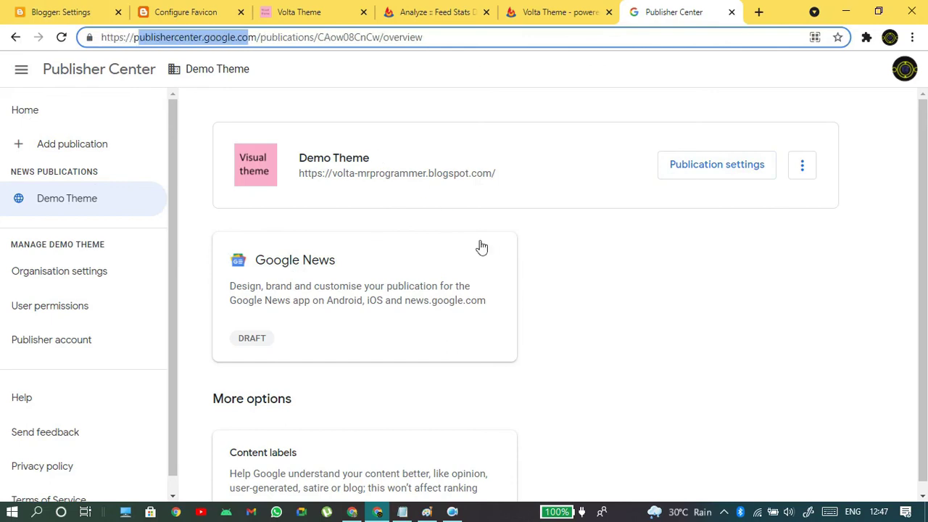
{"action": "left_click", "coordinate": [482, 248]}
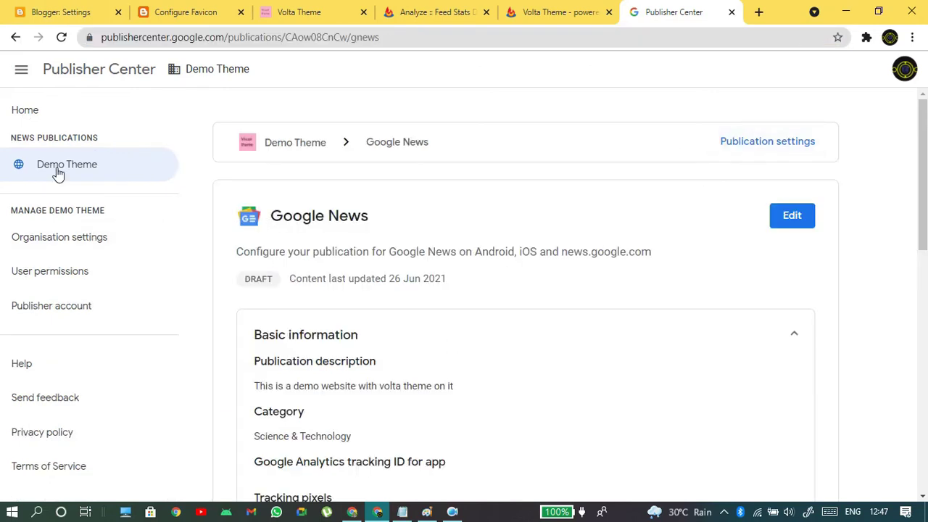
{"action": "left_click", "coordinate": [58, 173]}
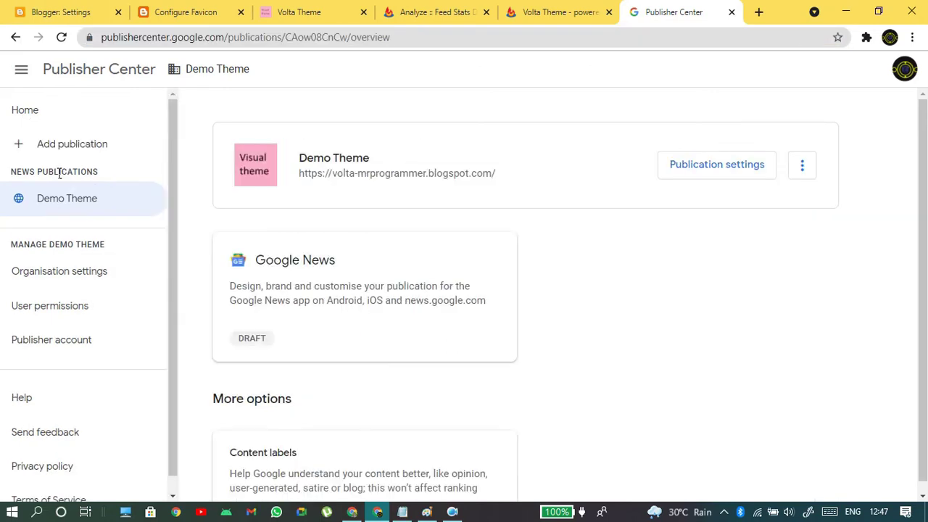
- Add a new point-of-contact e-mail in general settings and save the publication
{"action": "left_click", "coordinate": [721, 176]}
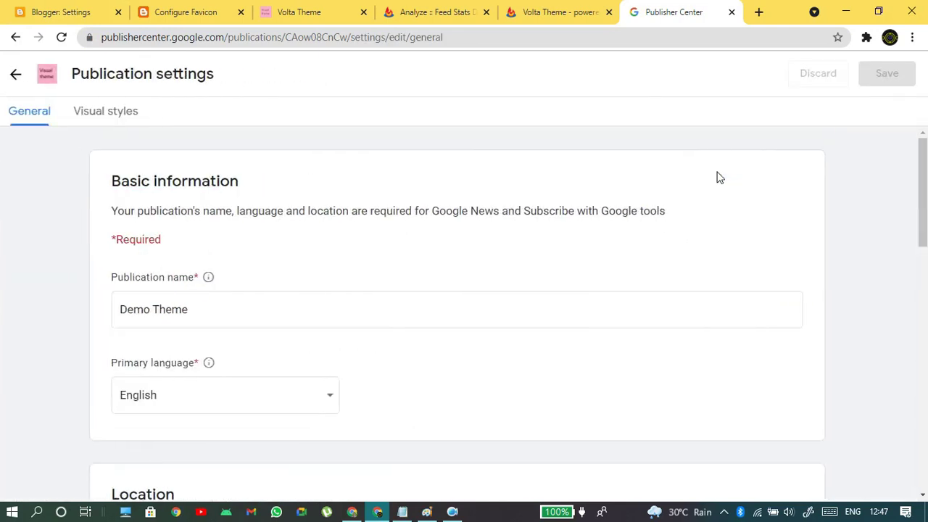
{"action": "scroll", "coordinate": [496, 346], "scroll_direction": "down", "scroll_amount": 10}
{"action": "scroll", "coordinate": [499, 352], "scroll_direction": "down", "scroll_amount": 2}
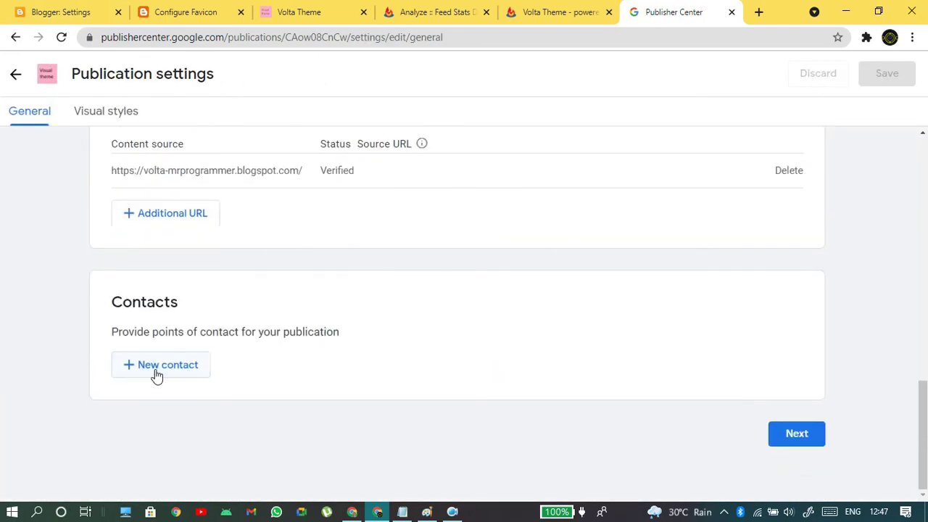
{"action": "left_click", "coordinate": [152, 368]}
{"action": "left_click", "coordinate": [401, 310]}
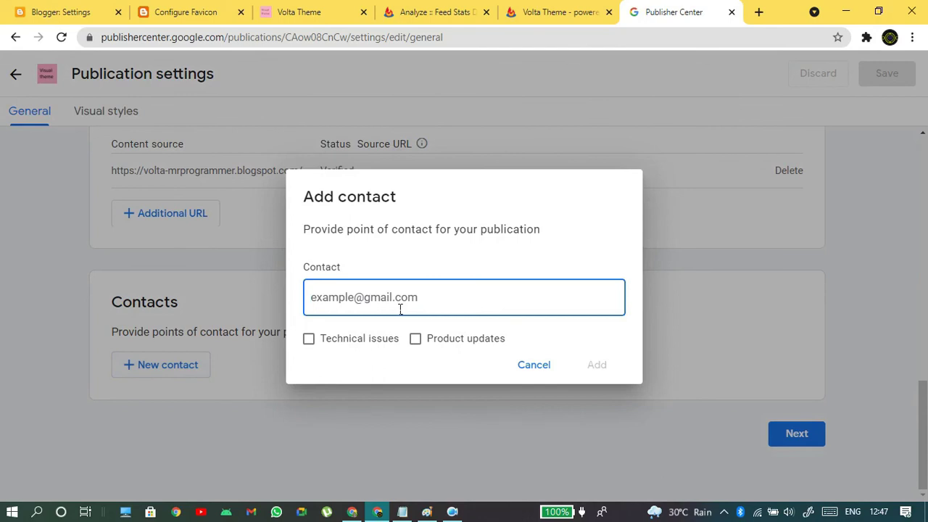
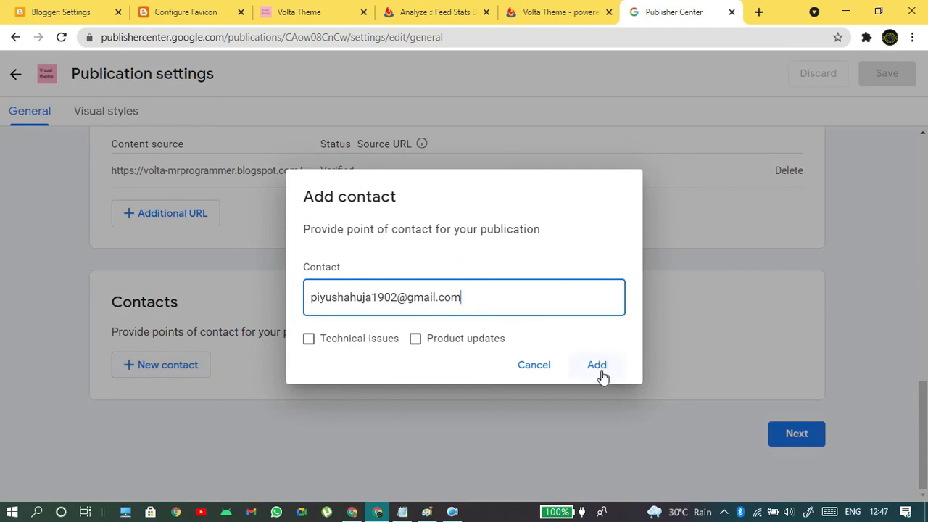
{"action": "left_click", "coordinate": [600, 369]}
{"action": "scroll", "coordinate": [634, 377], "scroll_direction": "down", "scroll_amount": 2}
{"action": "left_click", "coordinate": [886, 73]}
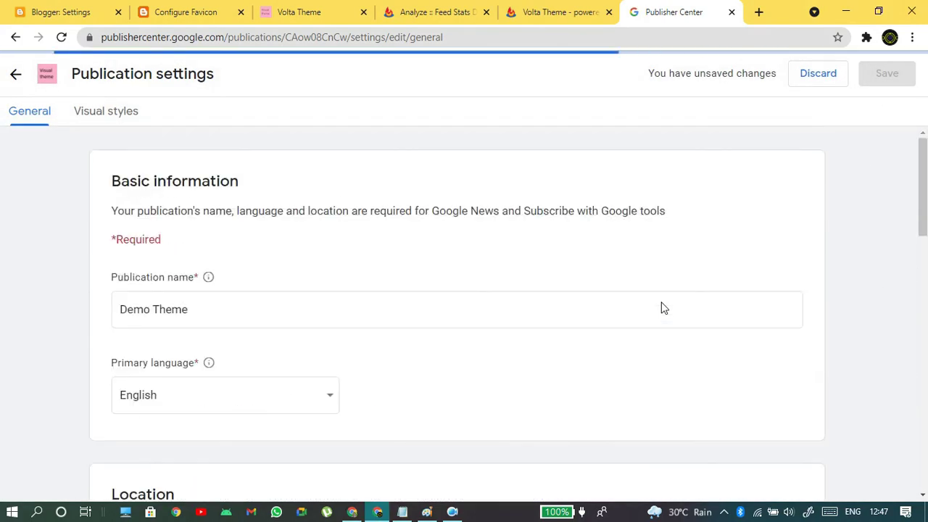
- Go back to the overview and bring up the Google News detail page
{"action": "left_click", "coordinate": [15, 76]}
{"action": "left_click", "coordinate": [19, 72]}
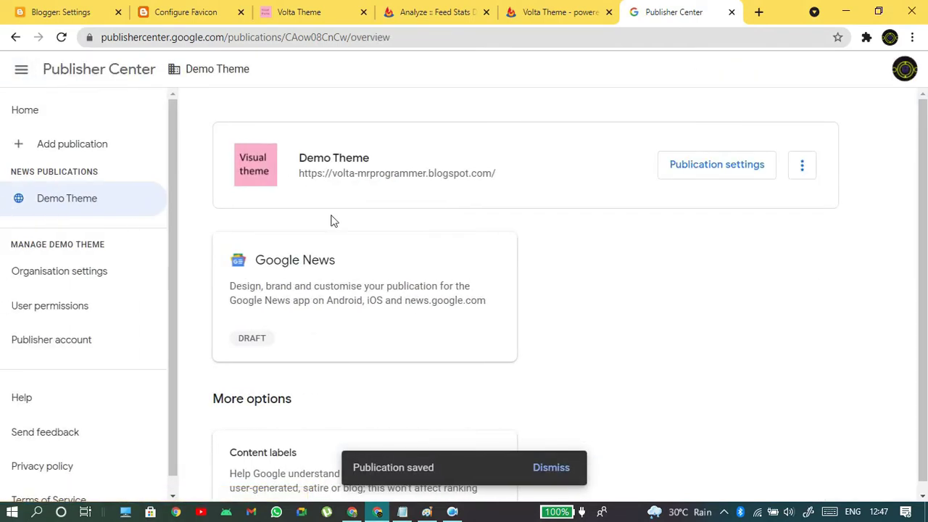
{"action": "left_click", "coordinate": [326, 274]}
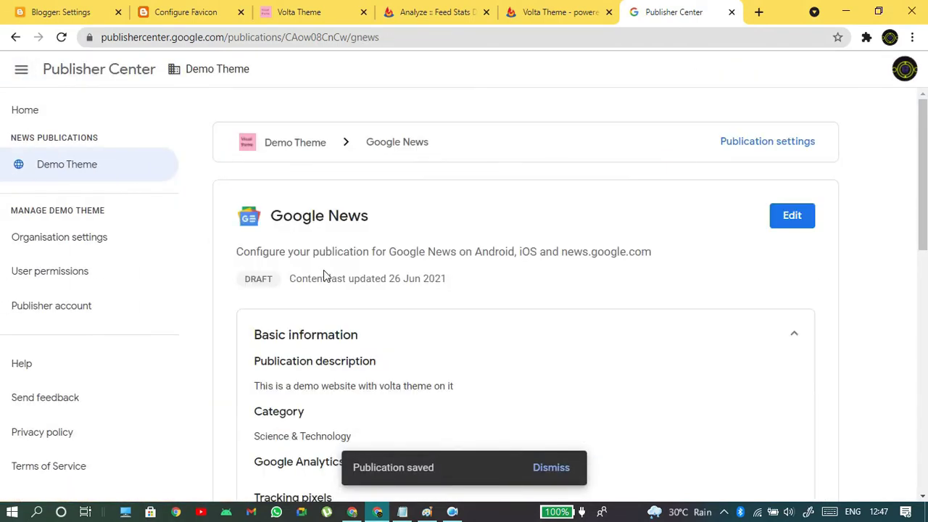
{"action": "scroll", "coordinate": [597, 297], "scroll_direction": "down", "scroll_amount": 3}
{"action": "scroll", "coordinate": [615, 305], "scroll_direction": "up", "scroll_amount": 3}
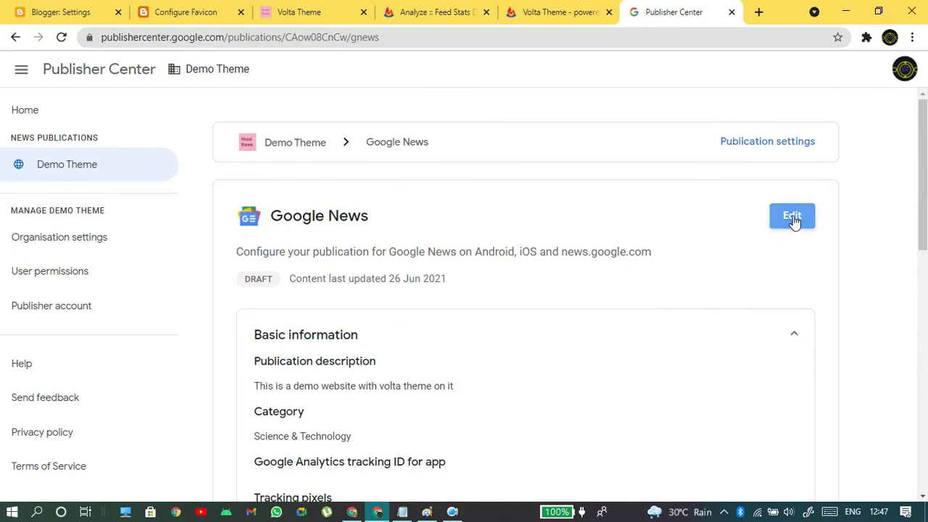
- Edit Google News and recheck Review and publish, where only '1 empty section' remains
{"action": "left_click", "coordinate": [793, 219]}
{"action": "left_click", "coordinate": [221, 116]}
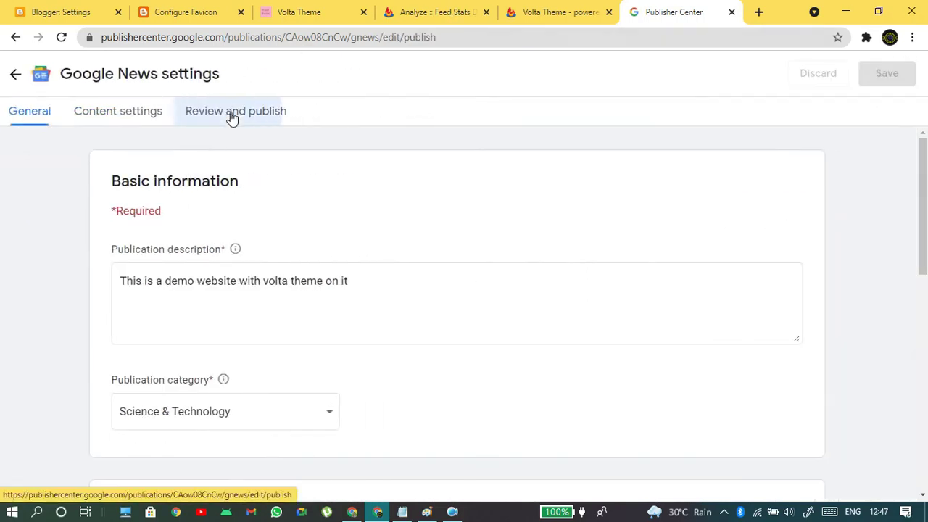
{"action": "scroll", "coordinate": [536, 246], "scroll_direction": "down", "scroll_amount": 2}
{"action": "scroll", "coordinate": [554, 254], "scroll_direction": "up", "scroll_amount": 2}
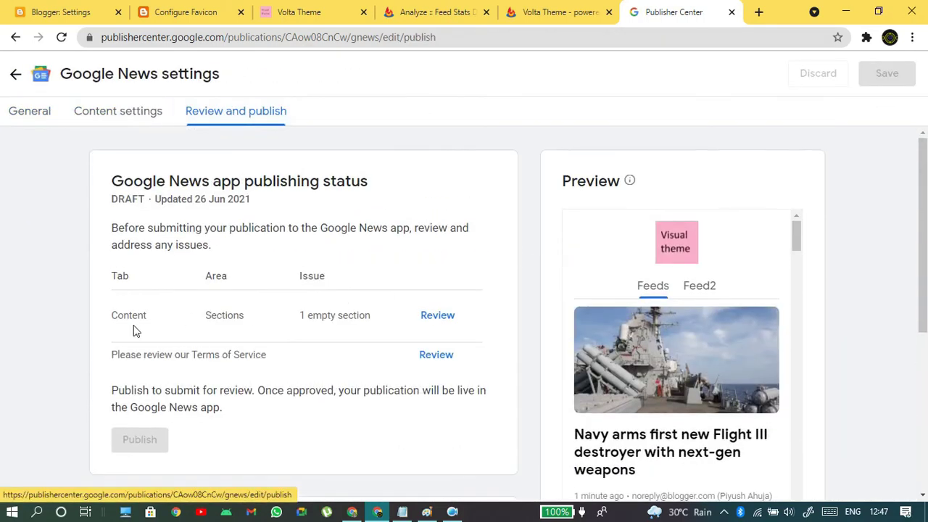
{"action": "left_click_drag", "start_coordinate": [115, 316], "coordinate": [389, 323]}
{"action": "left_click", "coordinate": [357, 326]}
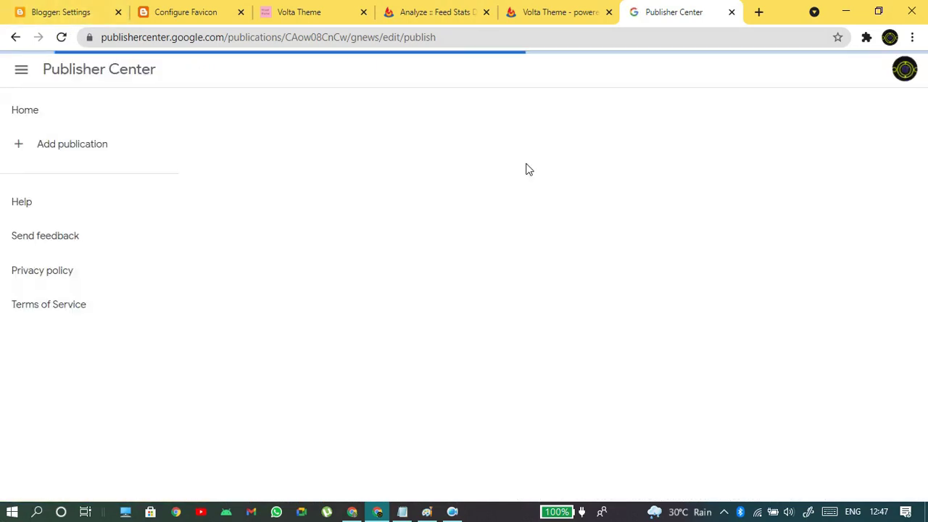
- Go to the flagged empty section and briefly expand the Feeds article list
{"action": "left_click", "coordinate": [435, 327]}
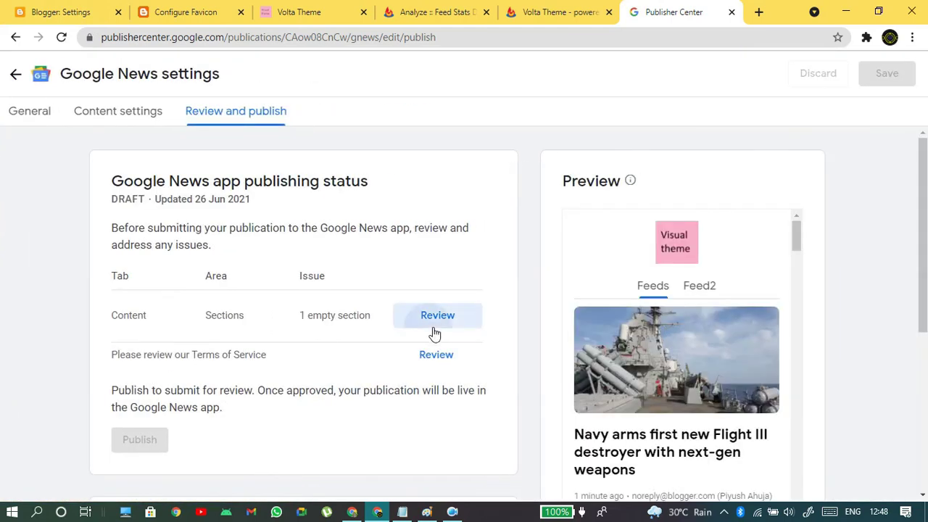
{"action": "scroll", "coordinate": [412, 319], "scroll_direction": "down", "scroll_amount": 3}
{"action": "scroll", "coordinate": [411, 317], "scroll_direction": "up", "scroll_amount": 3}
{"action": "scroll", "coordinate": [259, 271], "scroll_direction": "down", "scroll_amount": 3}
{"action": "scroll", "coordinate": [182, 300], "scroll_direction": "up", "scroll_amount": 3}
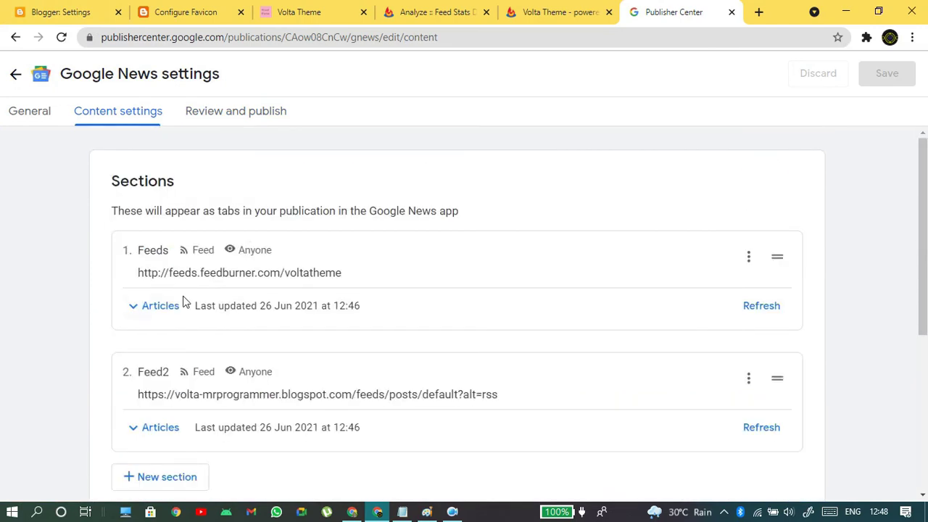
{"action": "left_click", "coordinate": [158, 310]}
{"action": "left_click", "coordinate": [159, 313]}
- Expand the Feed2 section to confirm it lists no articles
{"action": "scroll", "coordinate": [162, 309], "scroll_direction": "down", "scroll_amount": 3}
{"action": "left_click", "coordinate": [170, 212]}
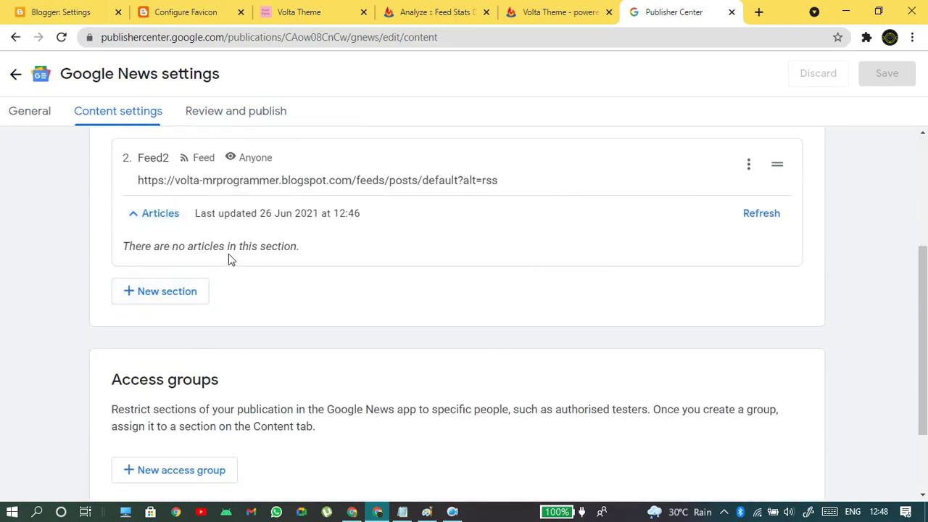
{"action": "scroll", "coordinate": [172, 241], "scroll_direction": "up", "scroll_amount": 1}
{"action": "left_click_drag", "start_coordinate": [133, 256], "coordinate": [522, 259]}
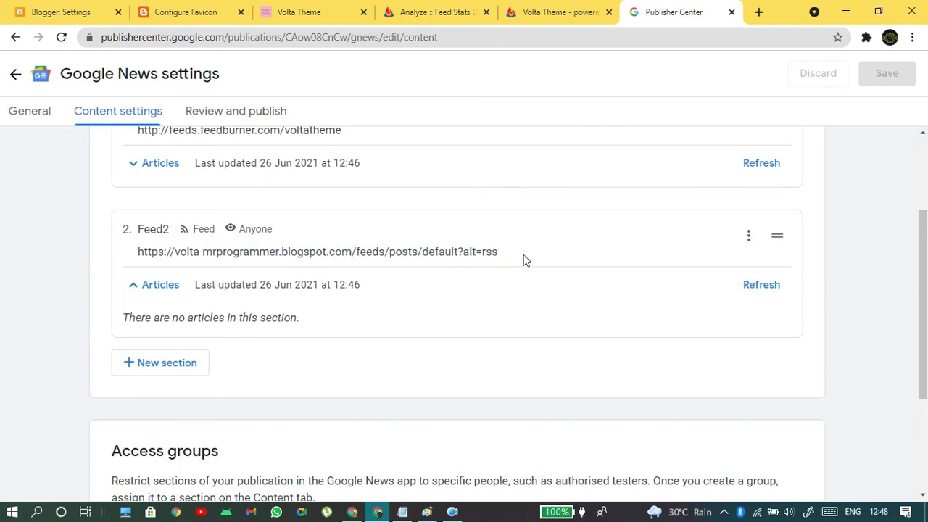
- Delete the Feed2 section, save the publication, and view the publishing status
{"action": "left_click", "coordinate": [749, 236]}
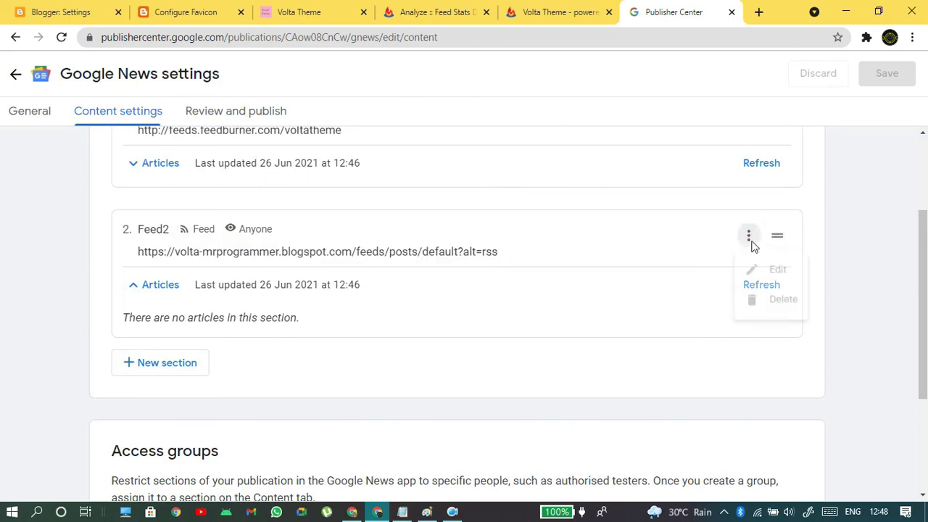
{"action": "left_click", "coordinate": [771, 304]}
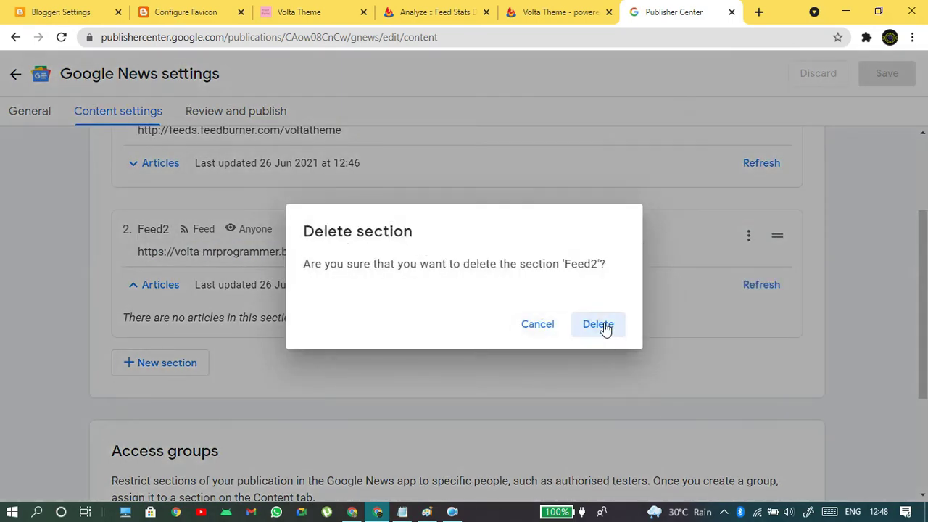
{"action": "left_click", "coordinate": [601, 325]}
{"action": "left_click", "coordinate": [892, 77]}
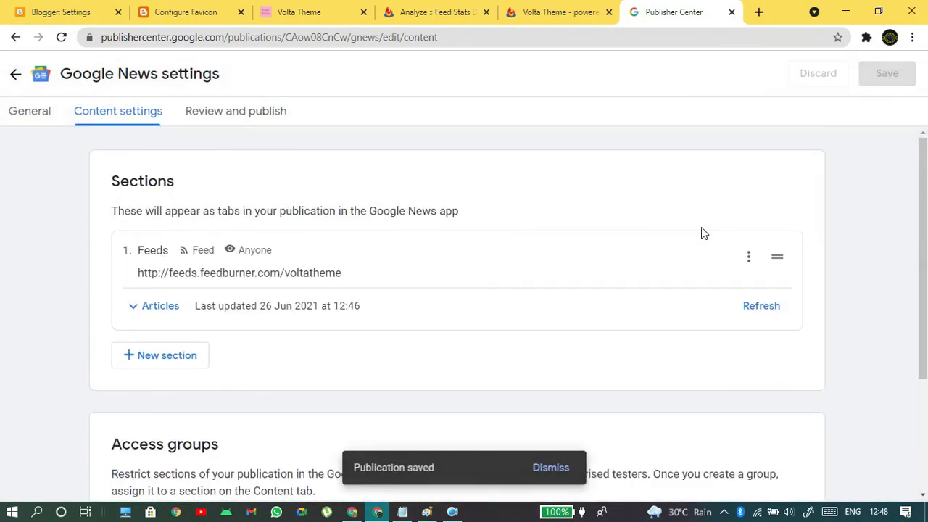
{"action": "left_click", "coordinate": [230, 114]}
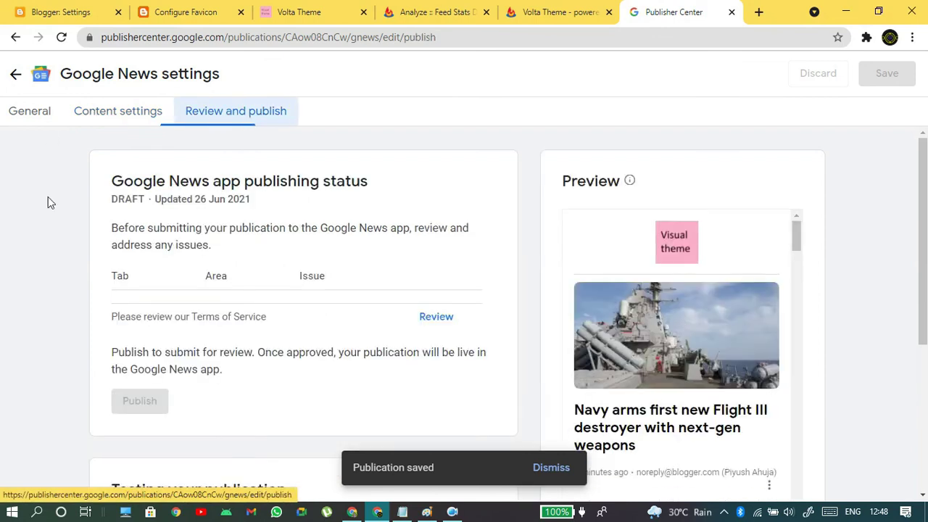
{"action": "left_click", "coordinate": [62, 38]}
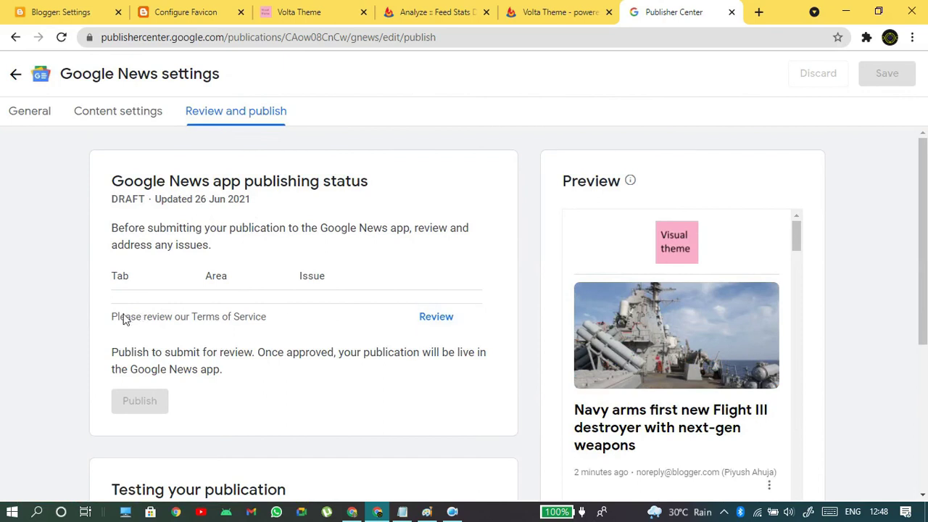
{"action": "left_click_drag", "start_coordinate": [116, 319], "coordinate": [325, 324]}
- Open the Terms of Service form and tick the Publisher Centre agreement
{"action": "left_click", "coordinate": [438, 319]}
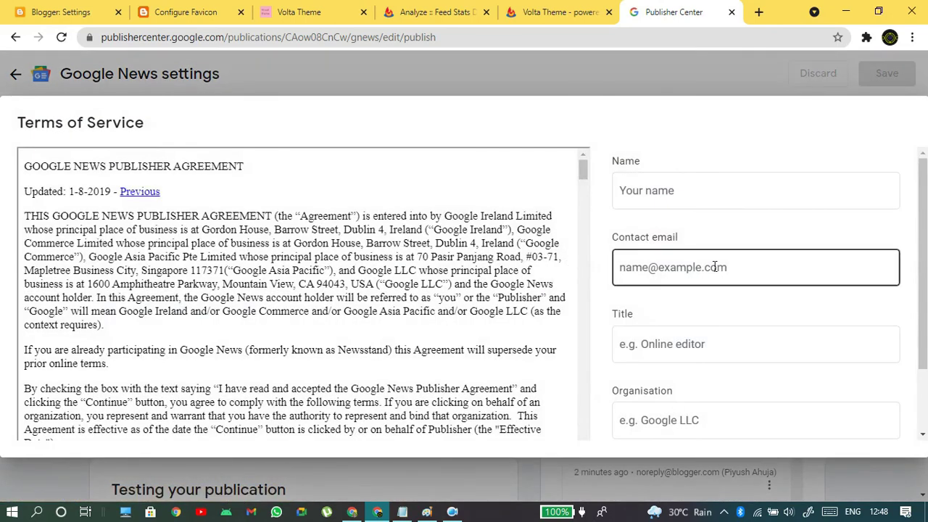
{"action": "left_click", "coordinate": [689, 191]}
{"action": "left_click", "coordinate": [665, 274]}
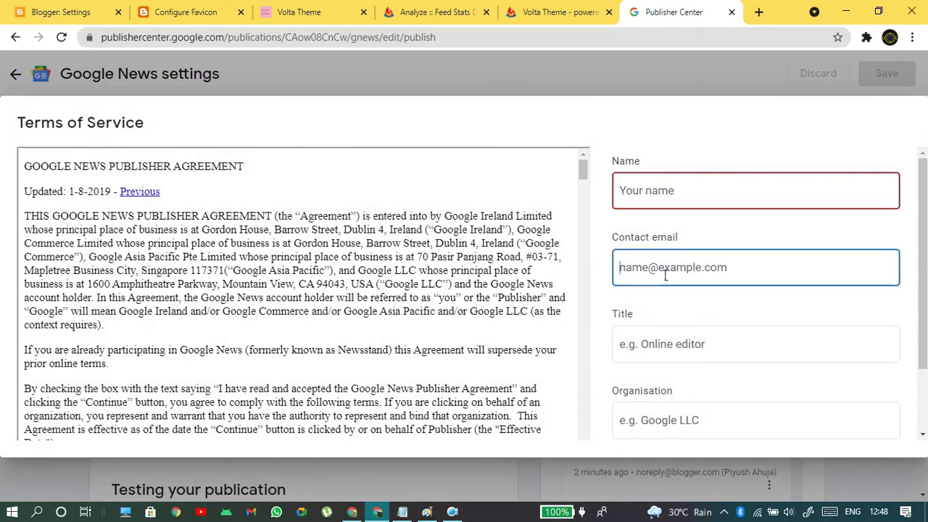
{"action": "left_click", "coordinate": [658, 343]}
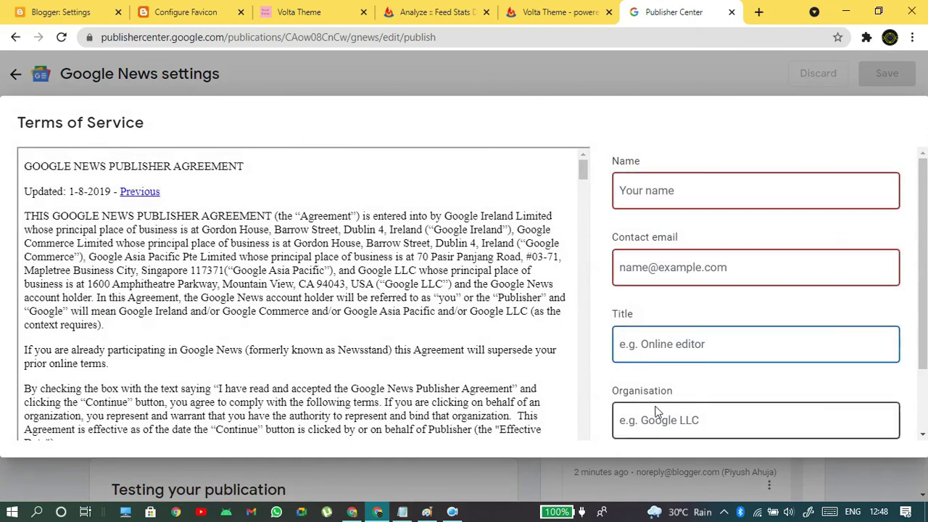
{"action": "left_click", "coordinate": [656, 411]}
{"action": "scroll", "coordinate": [657, 412], "scroll_direction": "down", "scroll_amount": 1}
{"action": "left_click", "coordinate": [619, 388]}
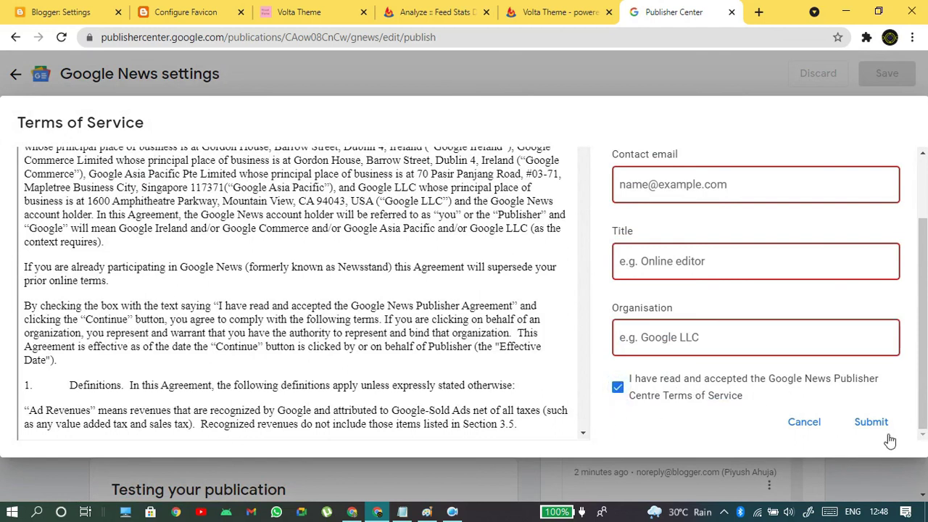
{"action": "scroll", "coordinate": [815, 305], "scroll_direction": "up", "scroll_amount": 2}
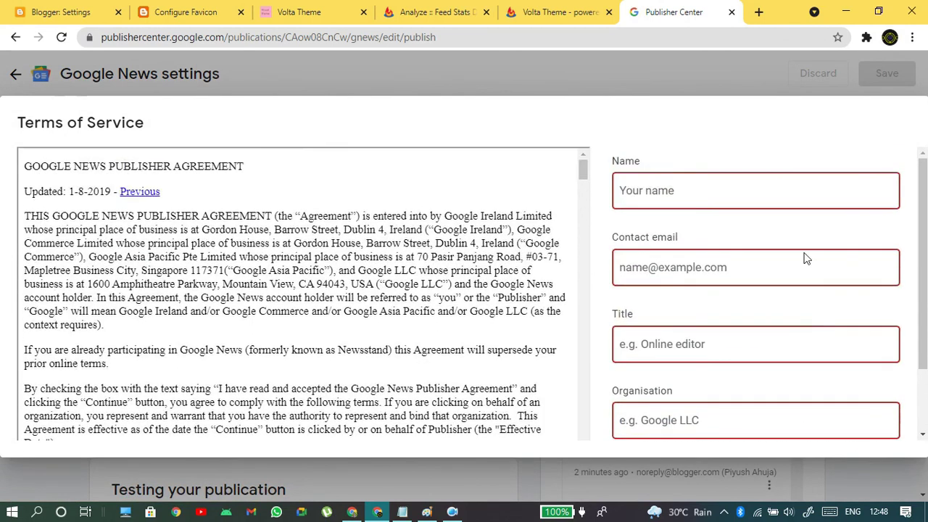
{"action": "scroll", "coordinate": [756, 325], "scroll_direction": "down", "scroll_amount": 2}
{"action": "scroll", "coordinate": [789, 269], "scroll_direction": "up", "scroll_amount": 2}
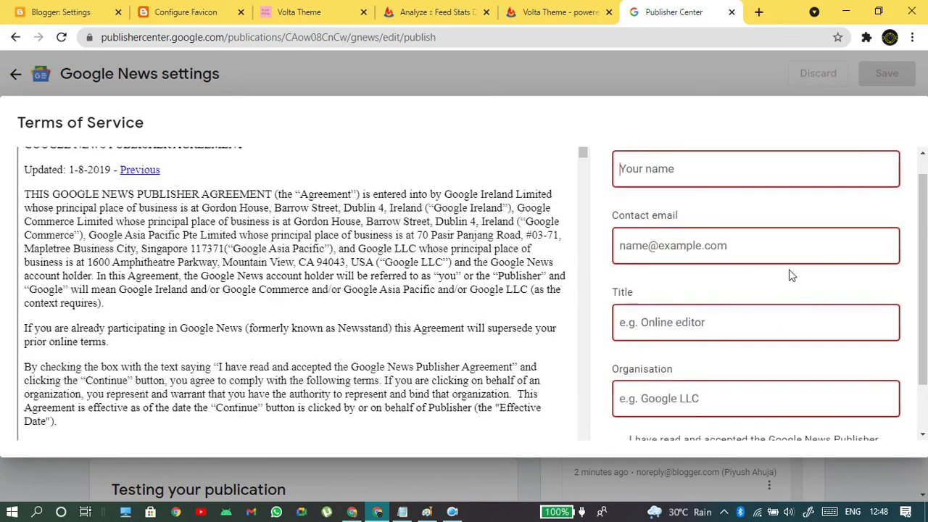
- Enter the name 'Demo' and the contact's e-mail address in the terms form
{"action": "type", "text": "DEmo"}
{"action": "key", "text": "Tab"}
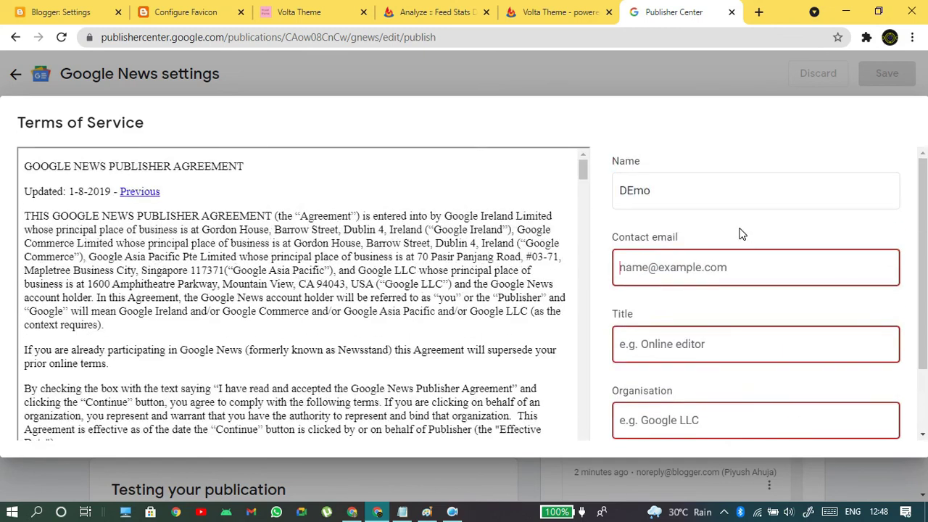
{"action": "left_click", "coordinate": [635, 197]}
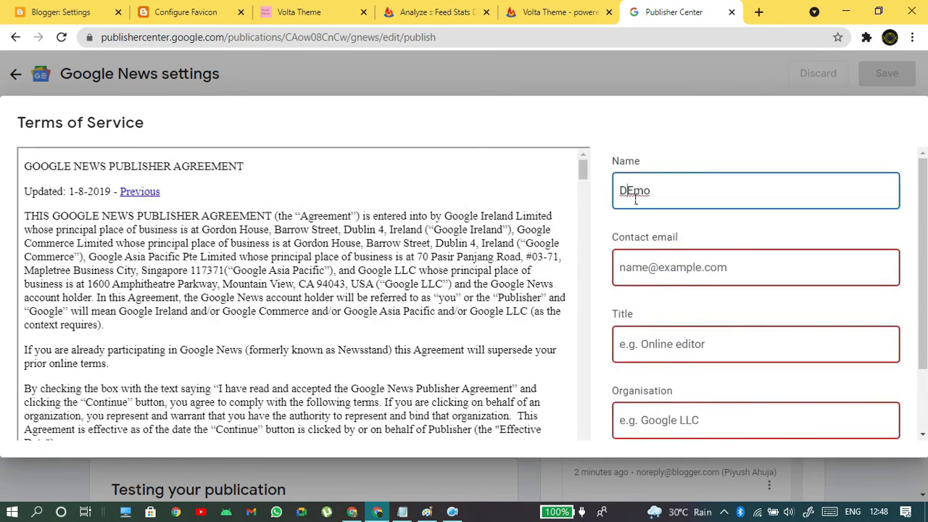
{"action": "type", "text": "e"}
{"action": "left_click", "coordinate": [673, 277]}
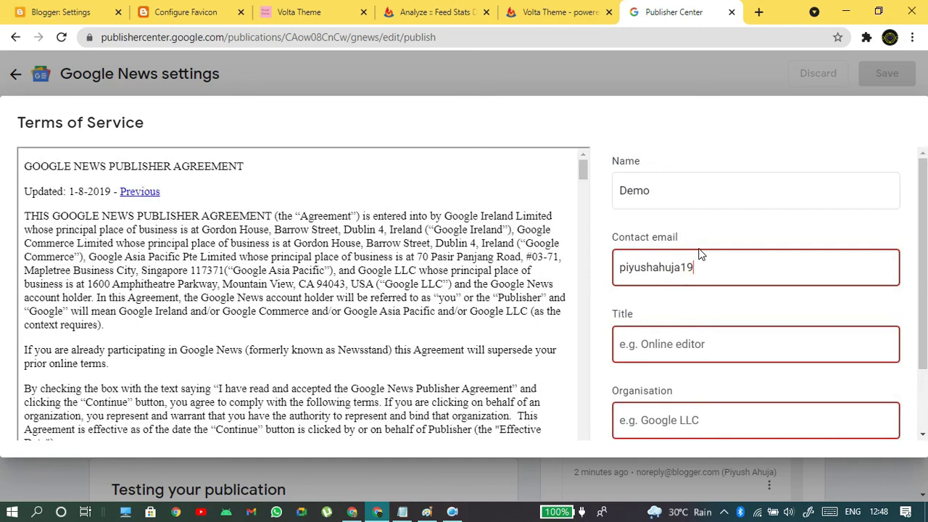
{"action": "key", "text": "Tab"}
{"action": "key", "text": "Tab"}
{"action": "scroll", "coordinate": [721, 268], "scroll_direction": "down", "scroll_amount": 1}
{"action": "scroll", "coordinate": [588, 321], "scroll_direction": "down", "scroll_amount": 1}
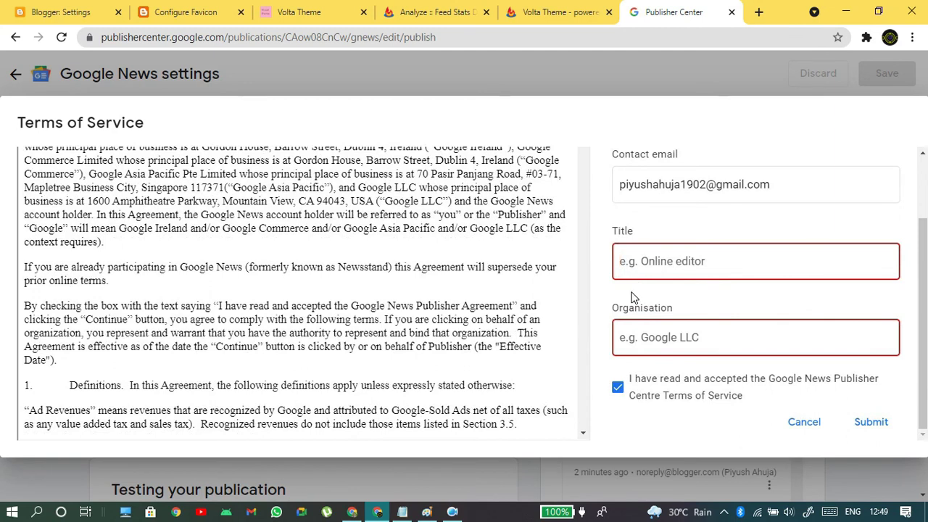
- Set title 'My' and organisation 'Demo', submit the terms, then publish to Google News
{"action": "type", "text": "My Webiste"}
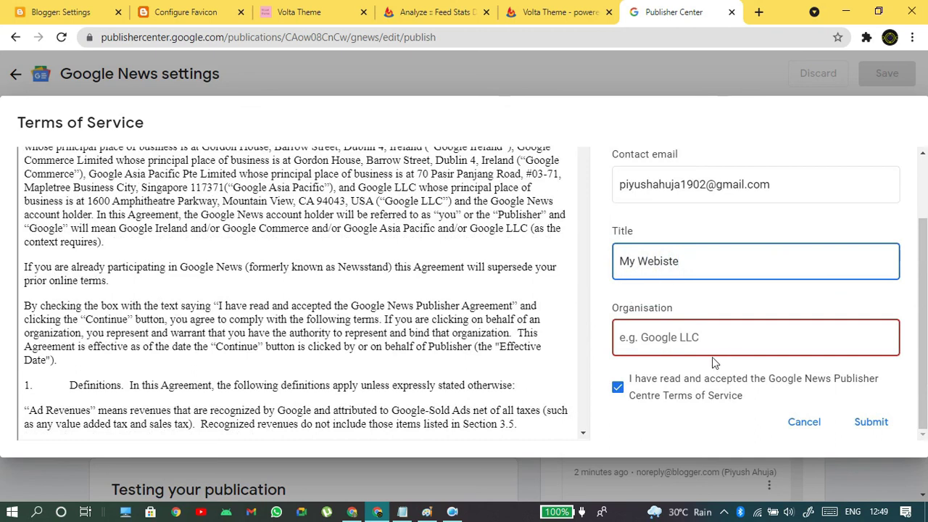
{"action": "left_click", "coordinate": [697, 347]}
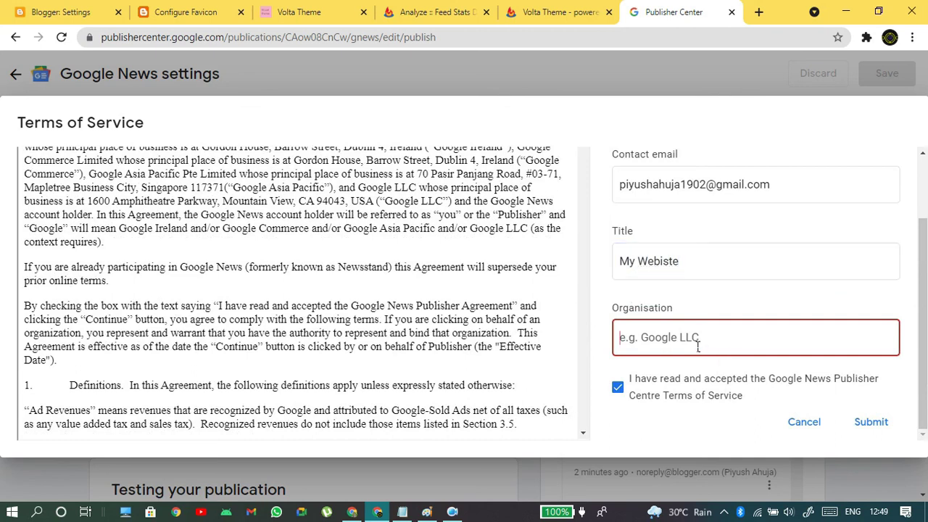
{"action": "type", "text": "Demo"}
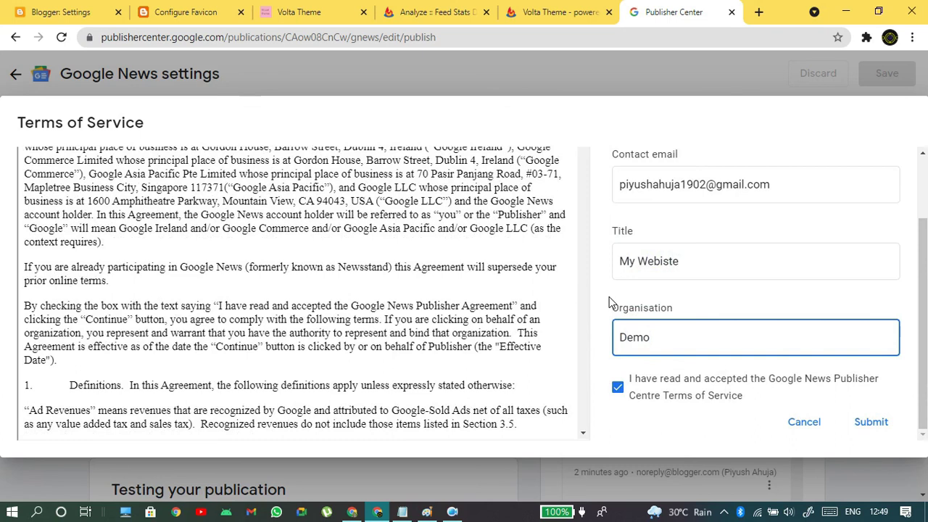
{"action": "left_click", "coordinate": [874, 423]}
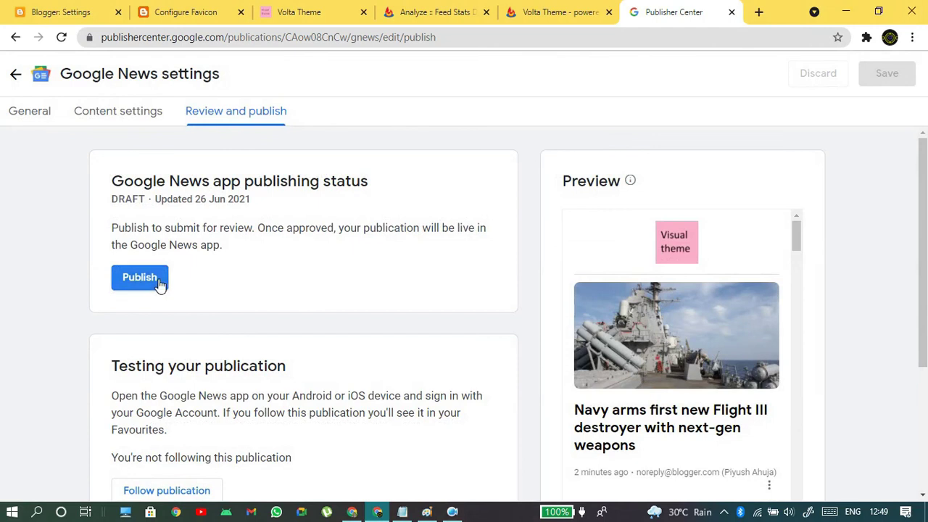
{"action": "left_click", "coordinate": [159, 282]}
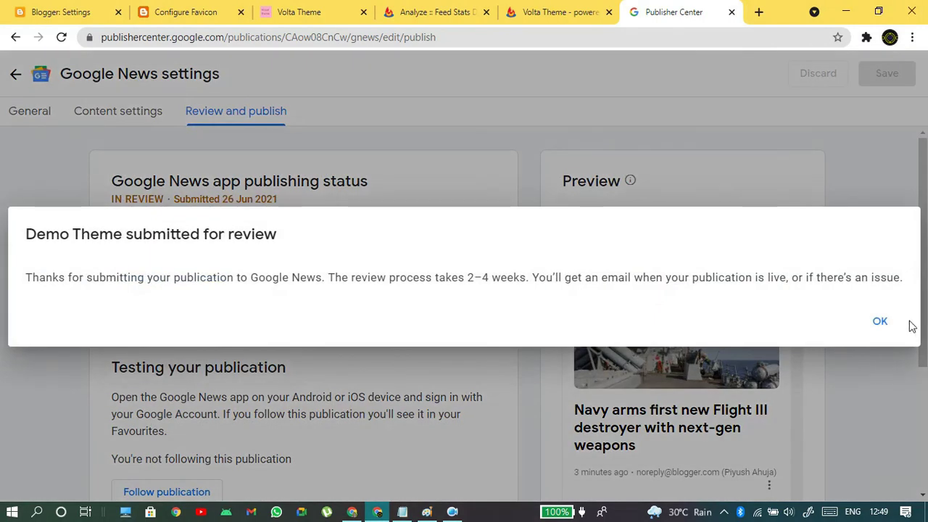
{"action": "left_click", "coordinate": [889, 327]}
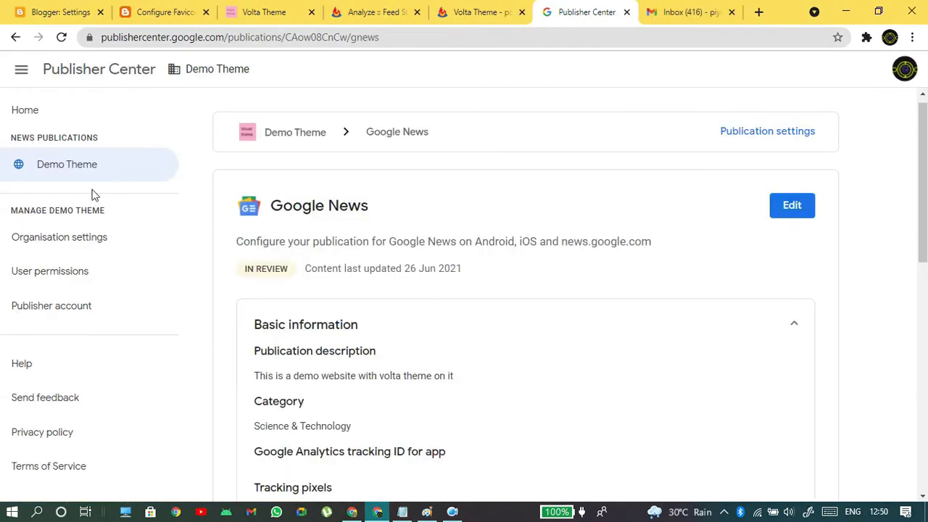
- Check Review and publish shows IN REVIEW, submitted 26 Jun 2021, with feed articles in the preview
{"action": "left_click", "coordinate": [778, 208]}
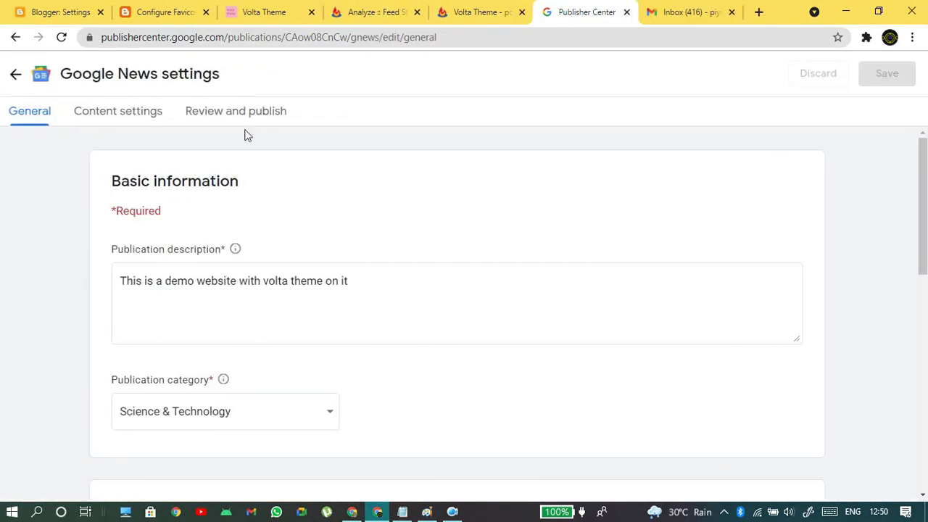
{"action": "left_click", "coordinate": [252, 110]}
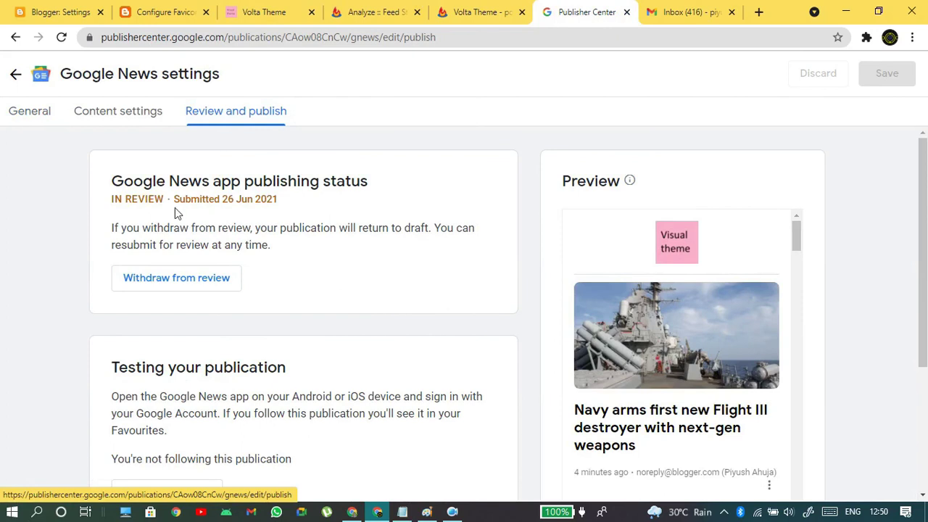
{"action": "left_click_drag", "start_coordinate": [112, 182], "coordinate": [307, 215]}
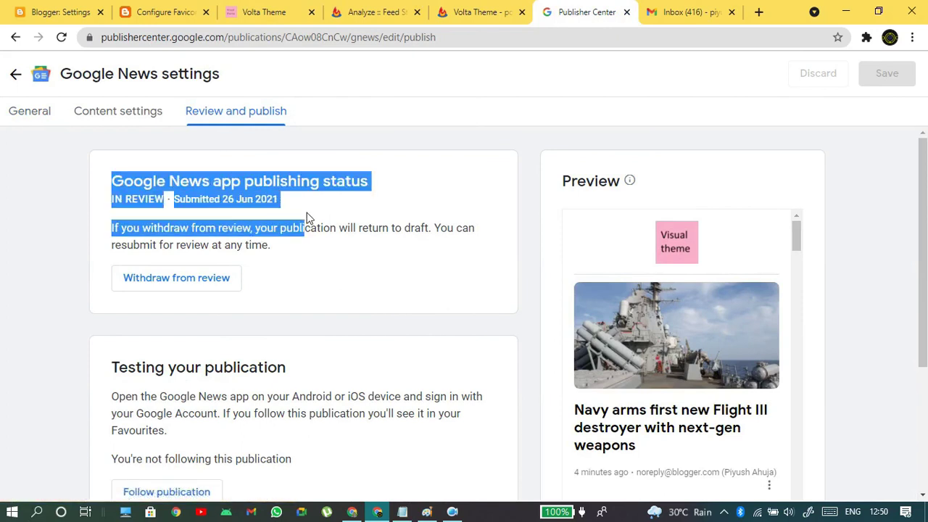
{"action": "left_click", "coordinate": [306, 215]}
{"action": "scroll", "coordinate": [387, 227], "scroll_direction": "down", "scroll_amount": 2}
{"action": "scroll", "coordinate": [387, 227], "scroll_direction": "up", "scroll_amount": 2}
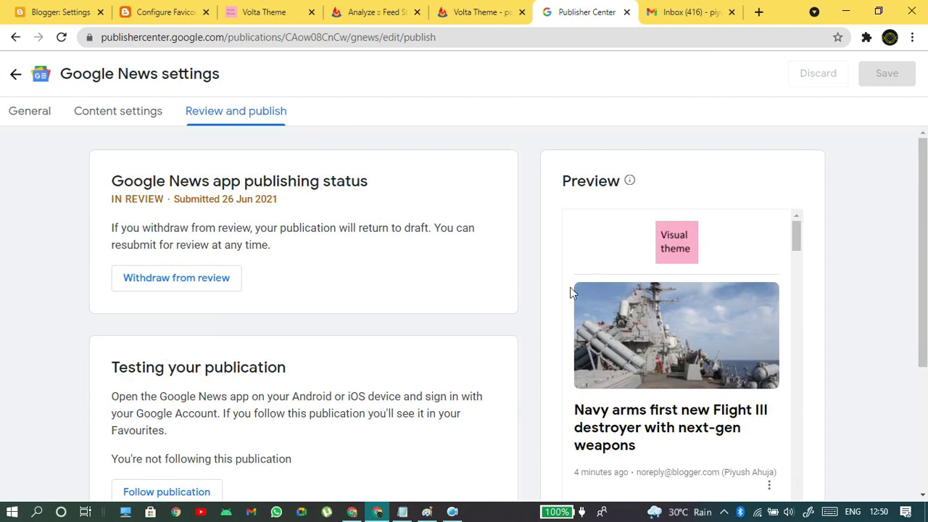
{"action": "scroll", "coordinate": [763, 375], "scroll_direction": "down", "scroll_amount": 15}
{"action": "scroll", "coordinate": [772, 382], "scroll_direction": "down", "scroll_amount": 5}
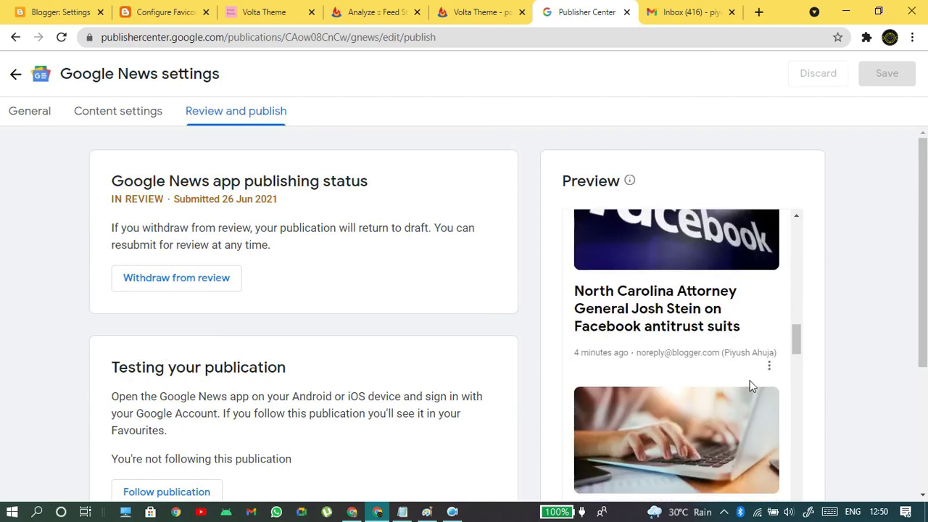
{"action": "left_click_drag", "start_coordinate": [798, 359], "coordinate": [778, 252]}
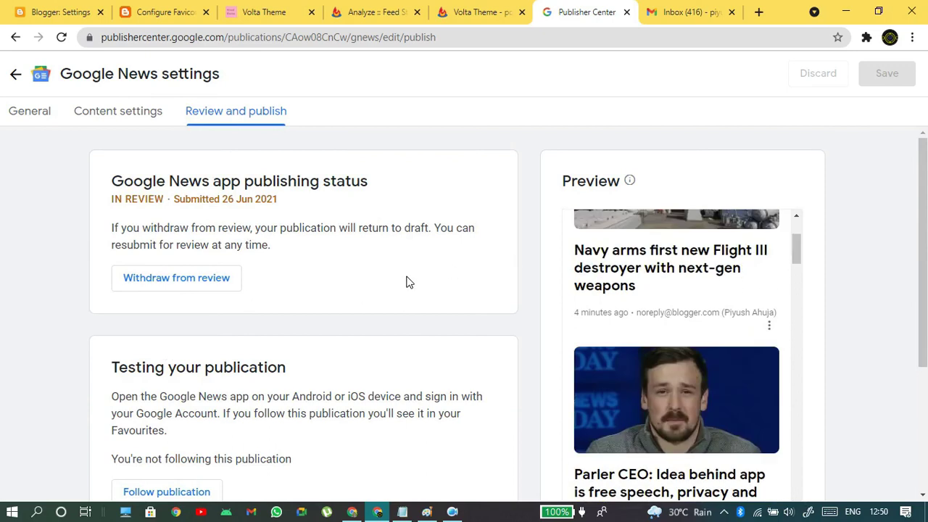